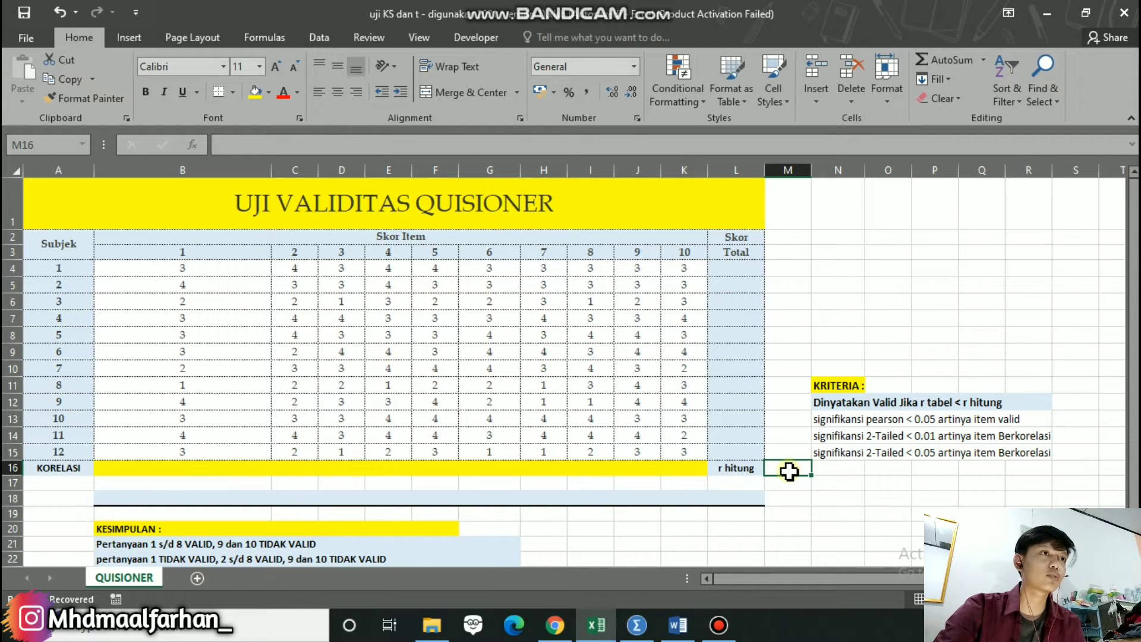
Step: Calculate the Skor Total for all 12 subjects in L4:L15 with SUM, starting from =SUM(B4:K4) and filling down
left_click(727, 272)
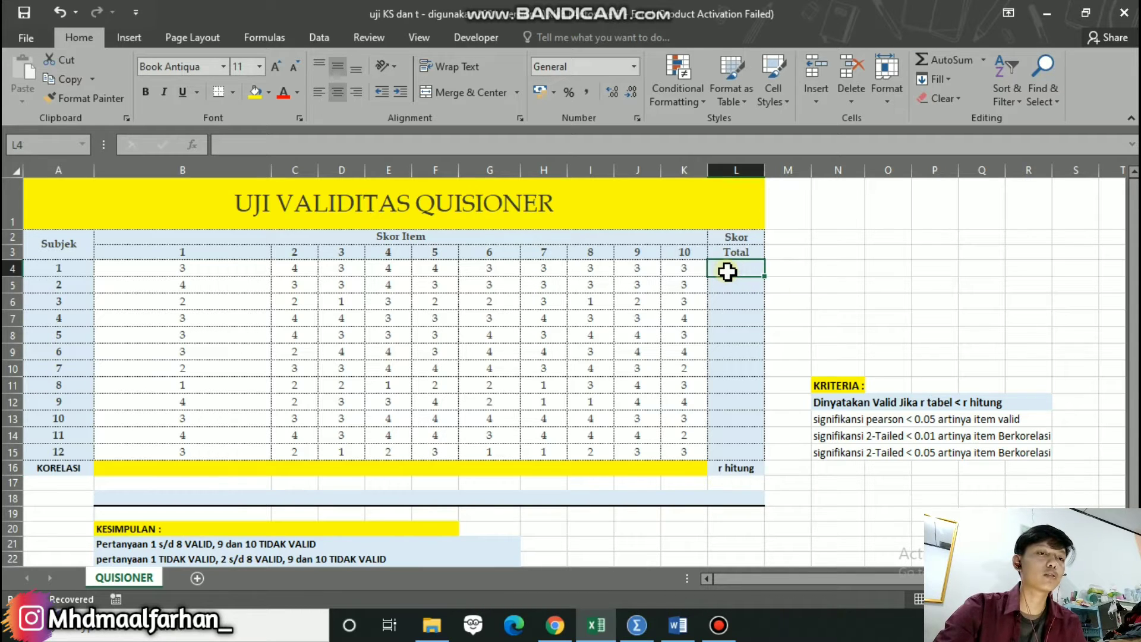
type("=")
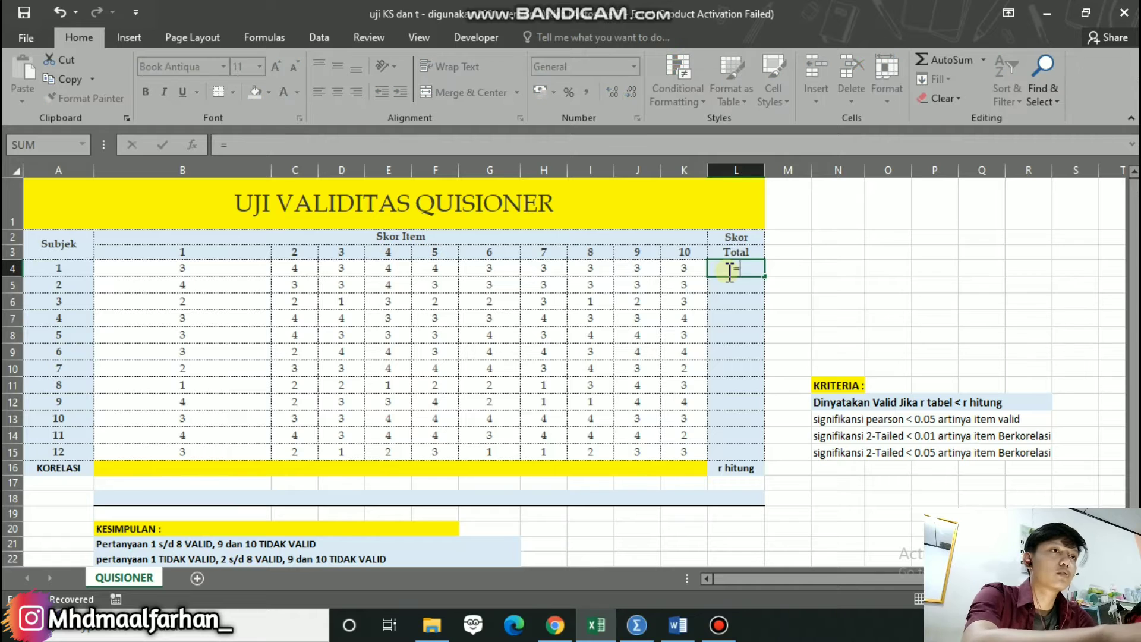
type("SUM(")
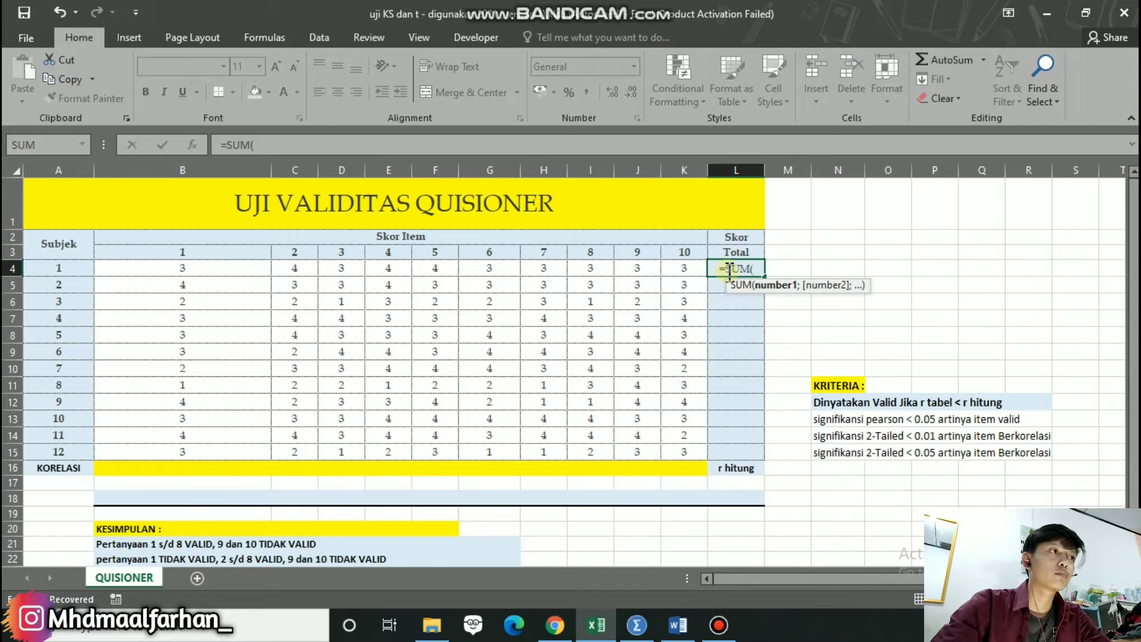
left_click(200, 271)
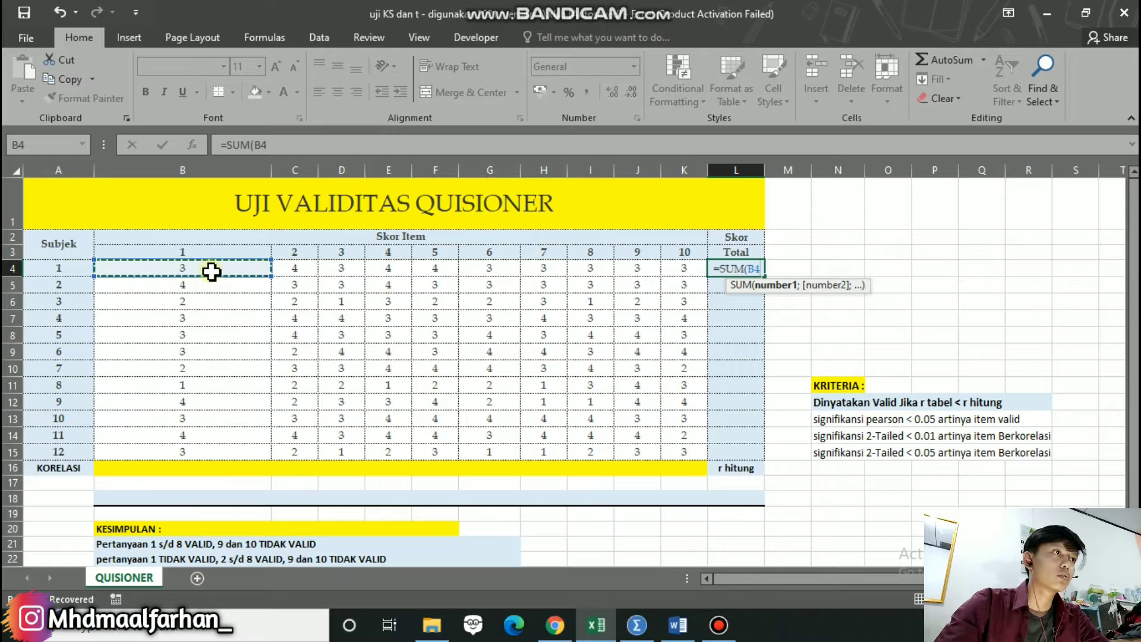
left_click_drag(225, 272, 684, 270)
key("Return")
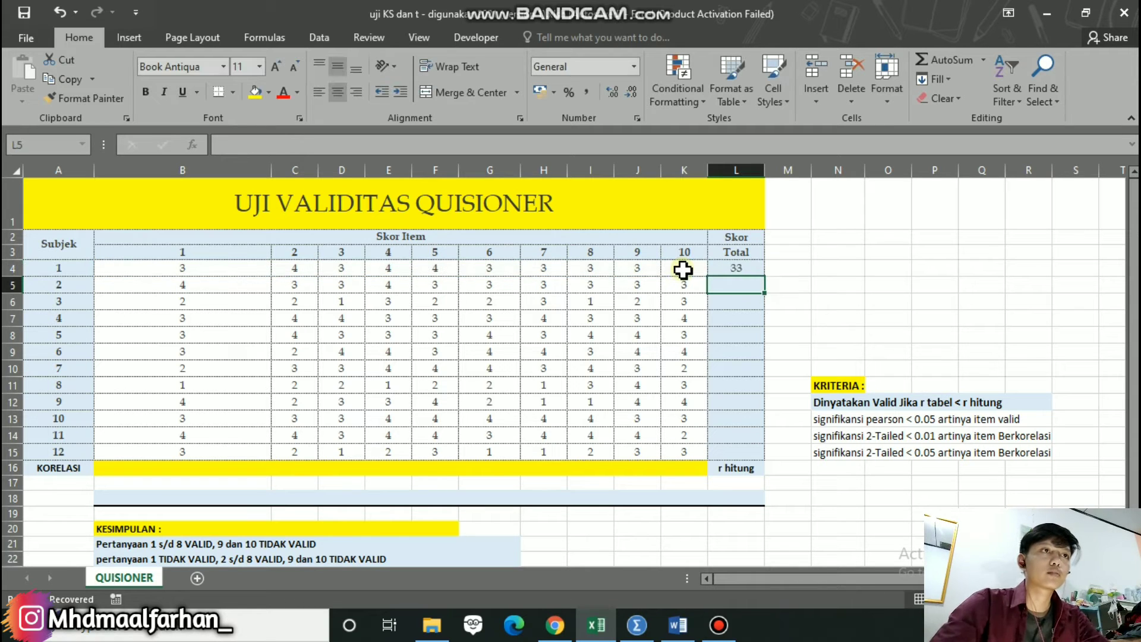
left_click(750, 269)
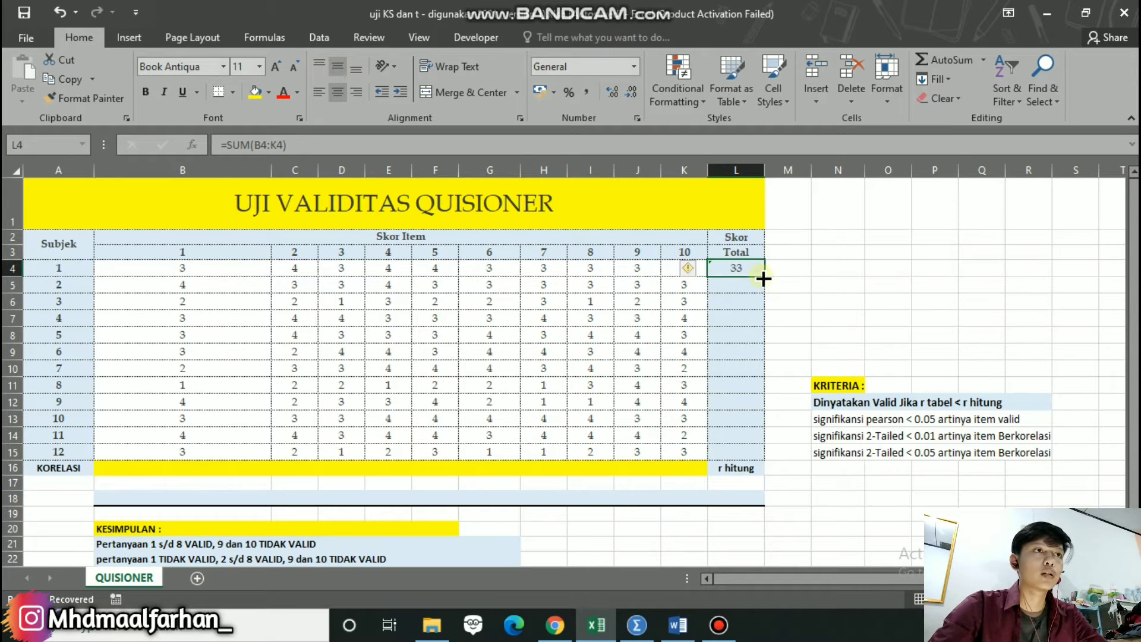
left_click_drag(763, 278, 763, 467)
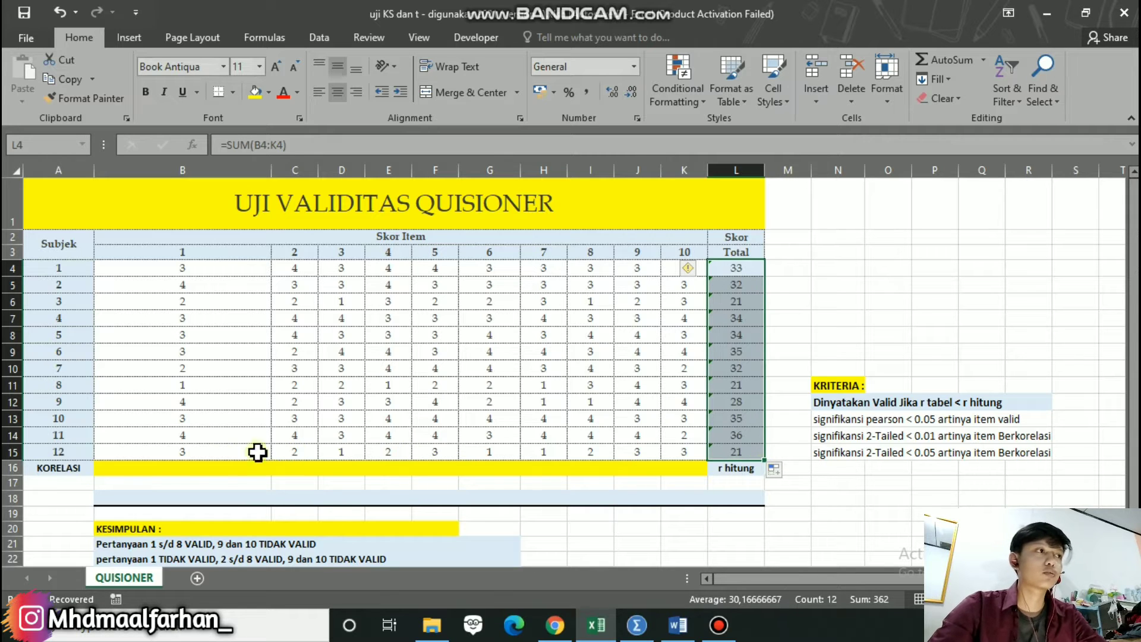
Step: Enter =CORREL(B4:B15;$L$4:$L$15) in B16 of the KORELASI row and fill it across to K16
left_click(184, 469)
type("=")
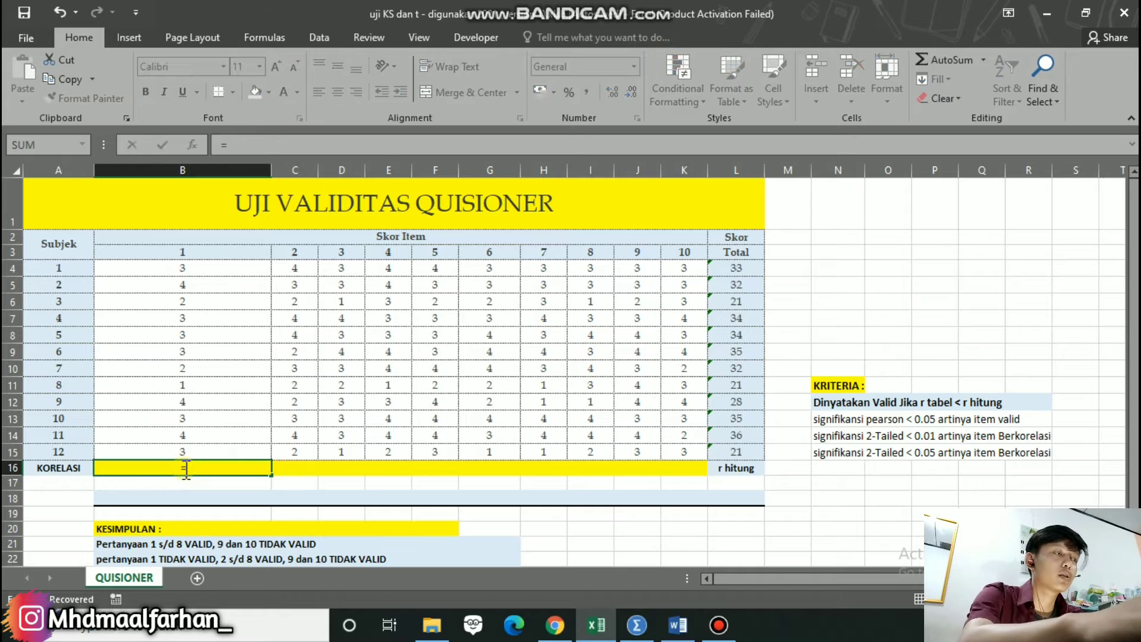
type("CORR")
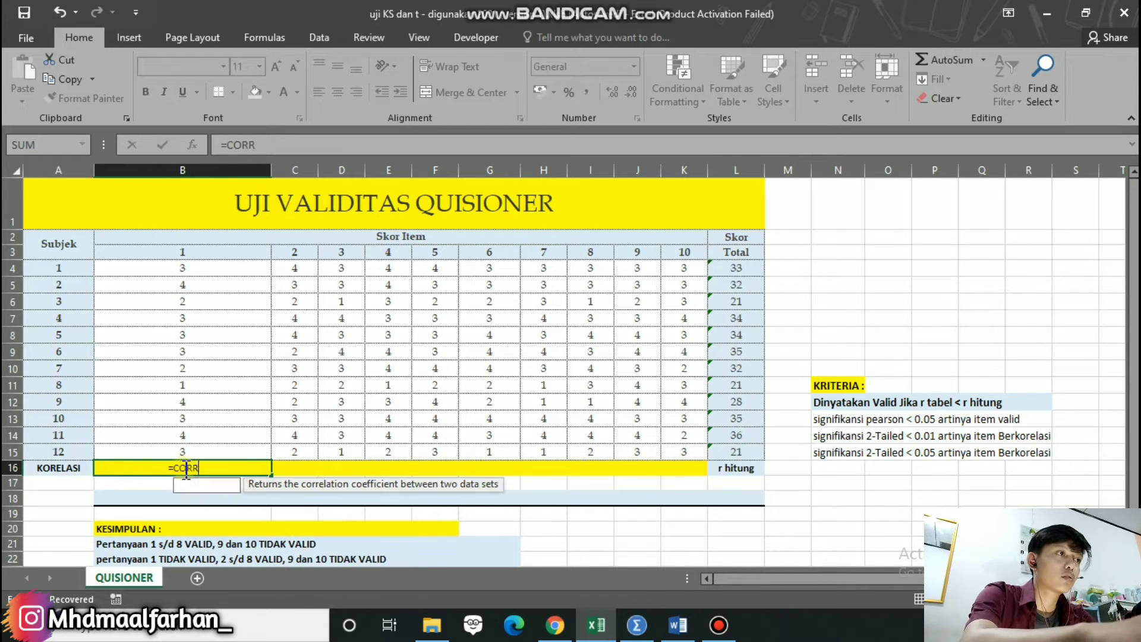
type("EL(")
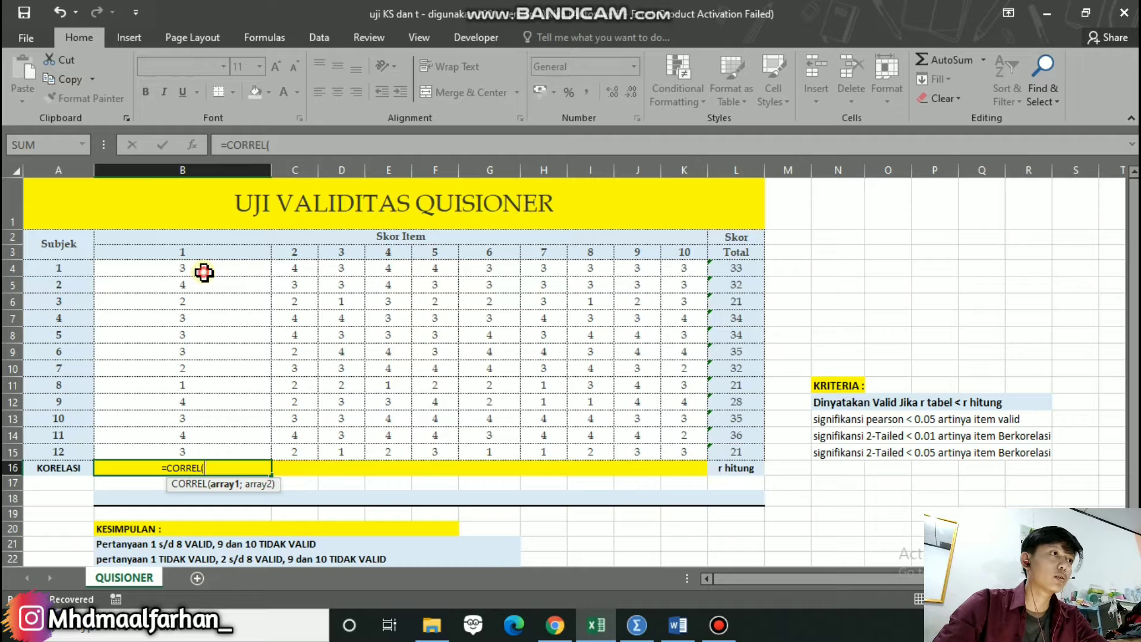
left_click_drag(204, 271, 203, 450)
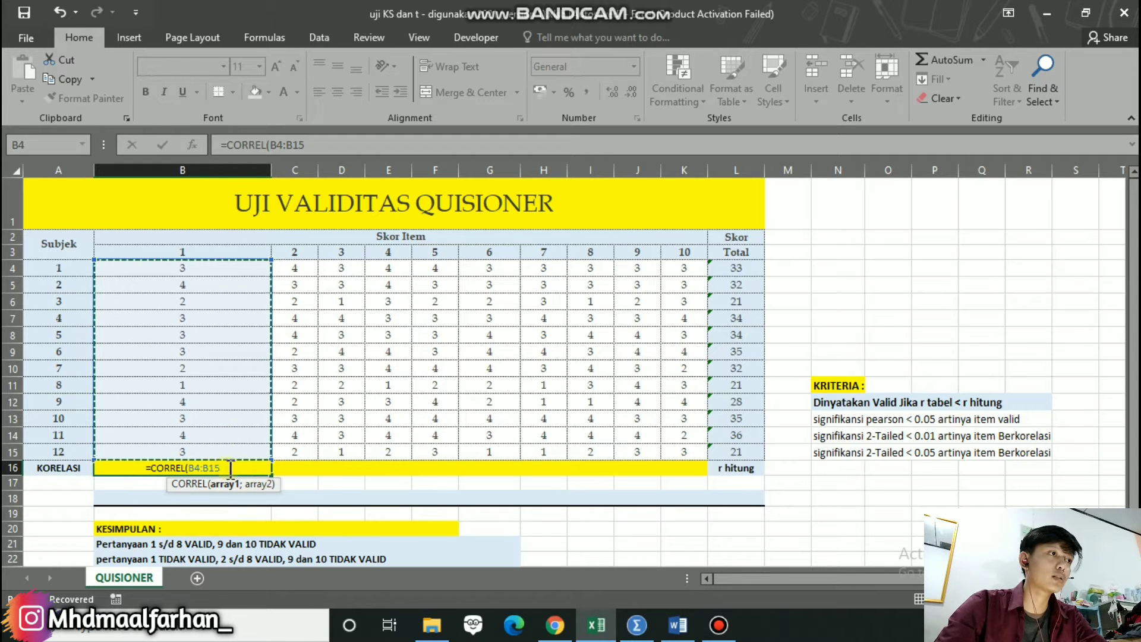
type(";")
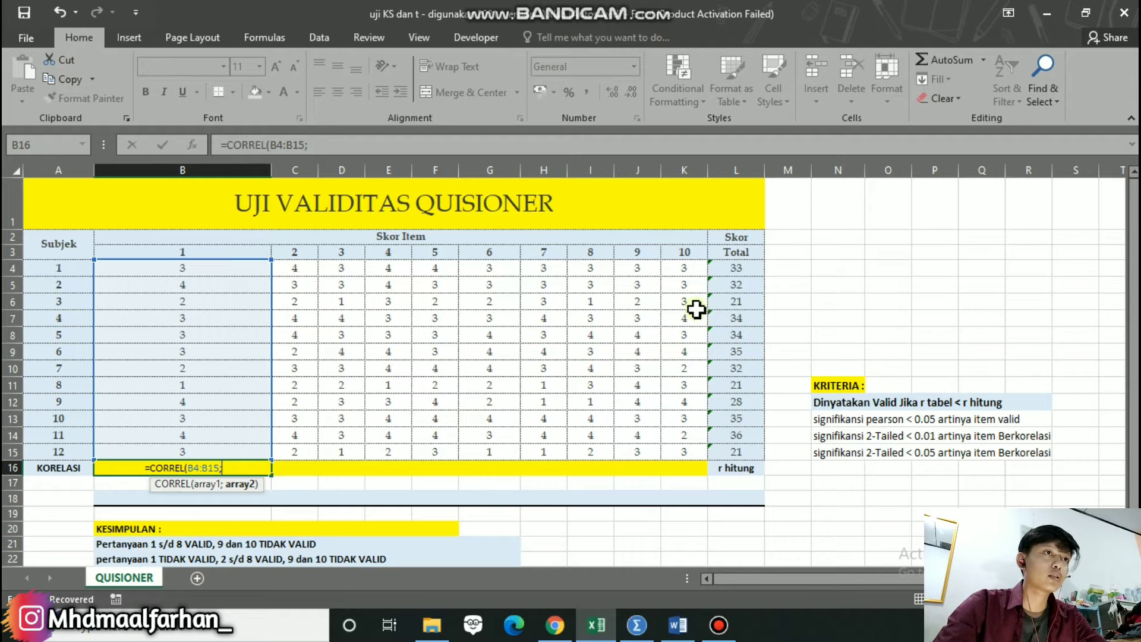
left_click_drag(737, 270, 741, 450)
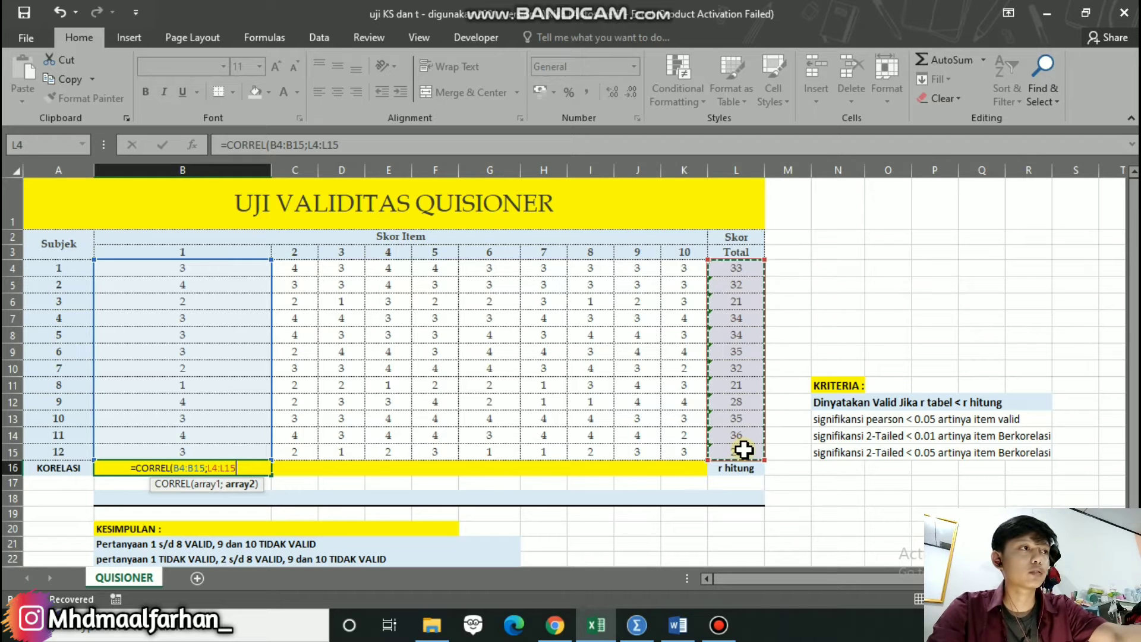
key("F4")
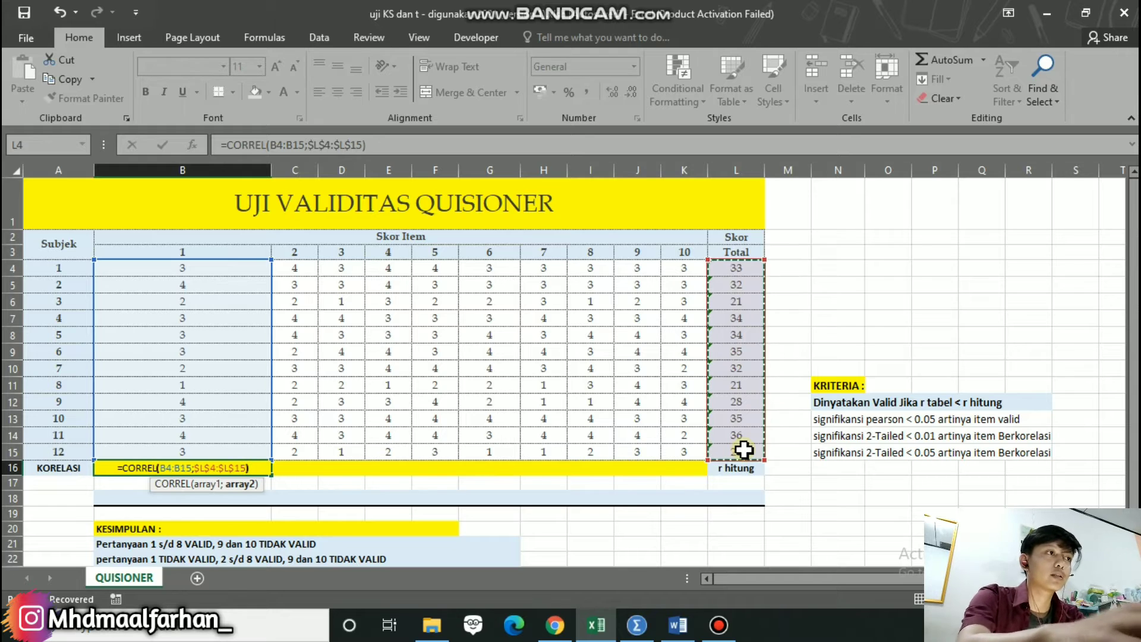
key("Return")
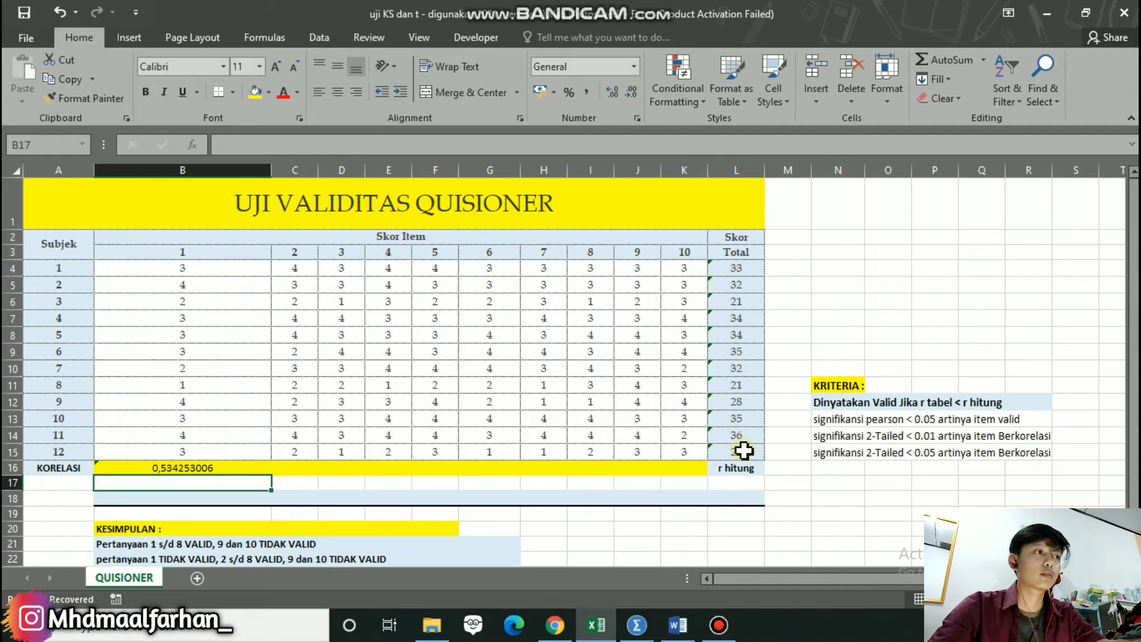
left_click(227, 469)
left_click_drag(270, 476, 688, 467)
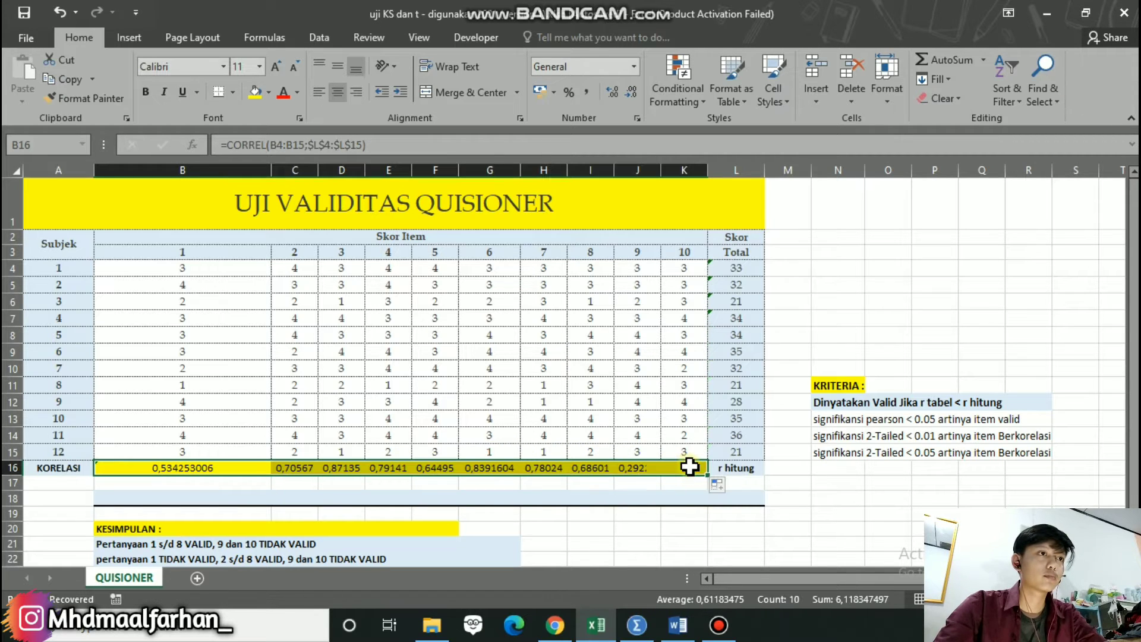
Step: Enter the text "12 - 2 = 10" in G24 of the DEGREE OF FREEDOM (DF) row
scroll(422, 395, "down", 1)
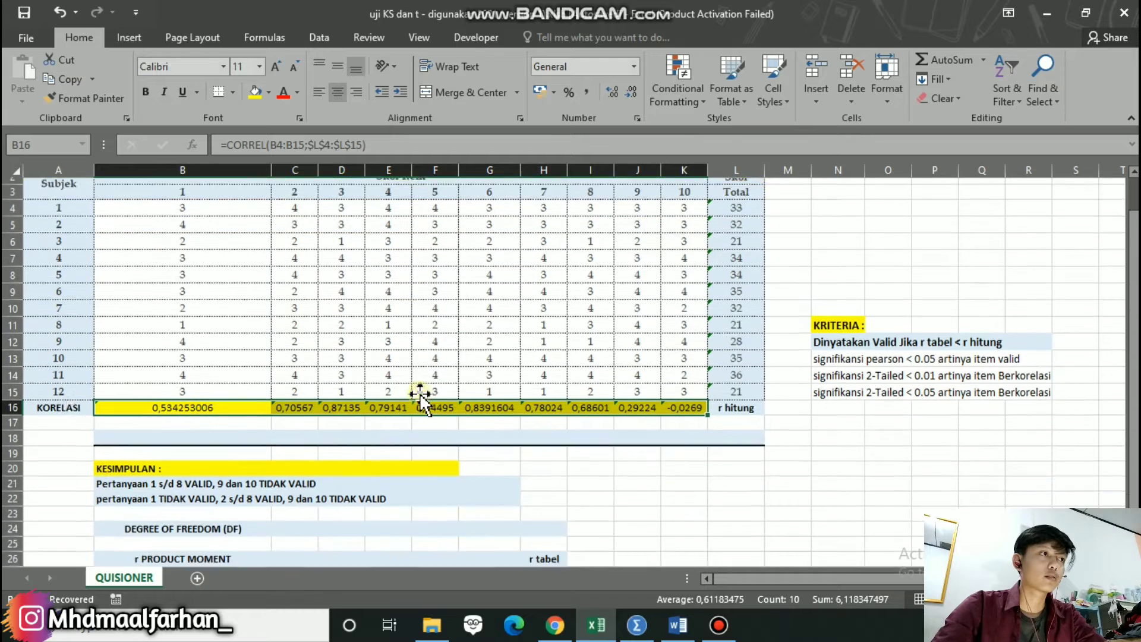
scroll(420, 397, "down", 1)
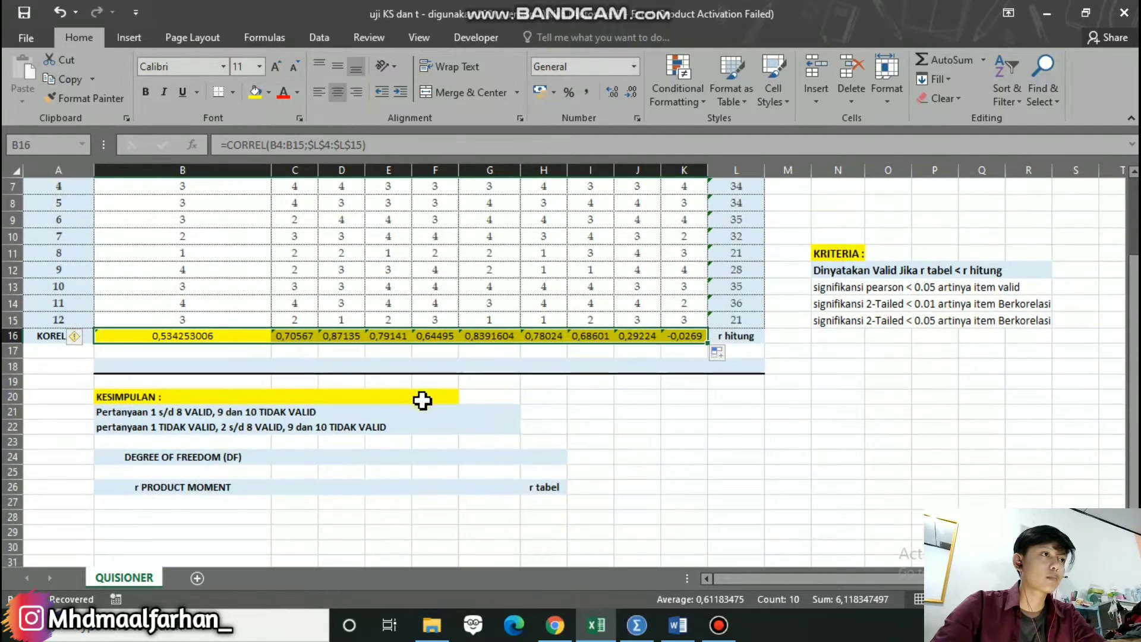
left_click(495, 456)
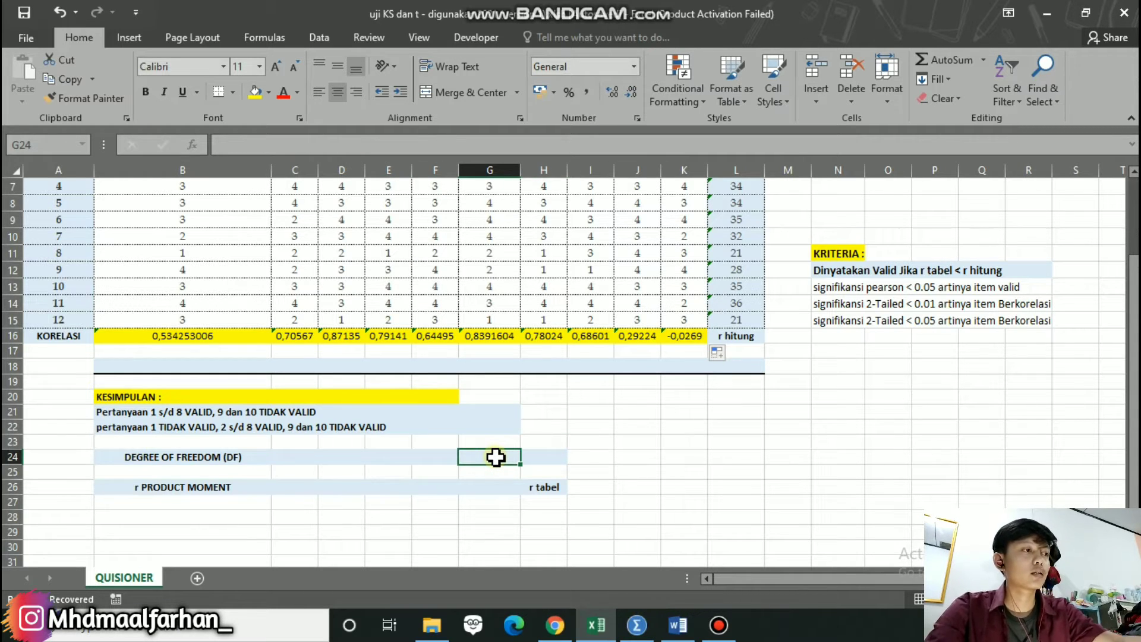
type("12")
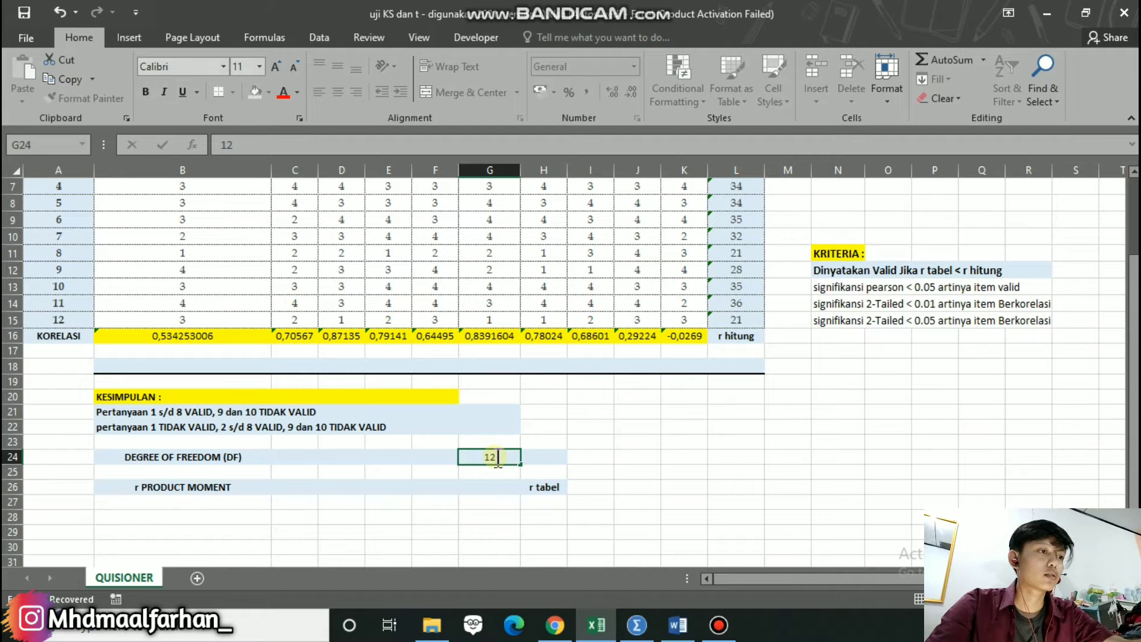
type(" -")
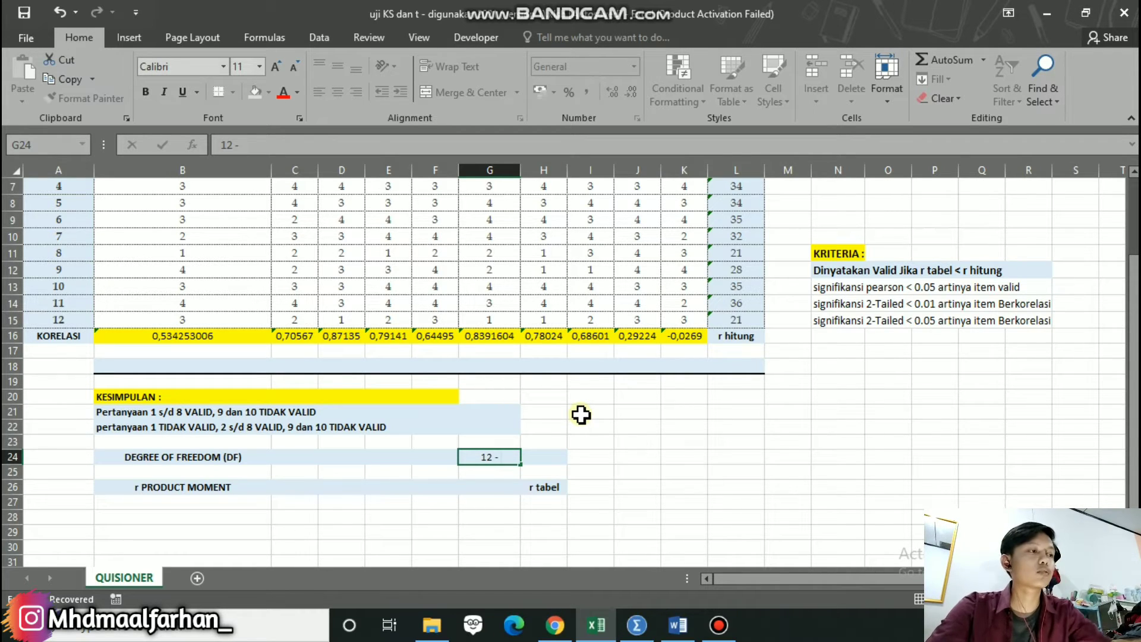
type("2")
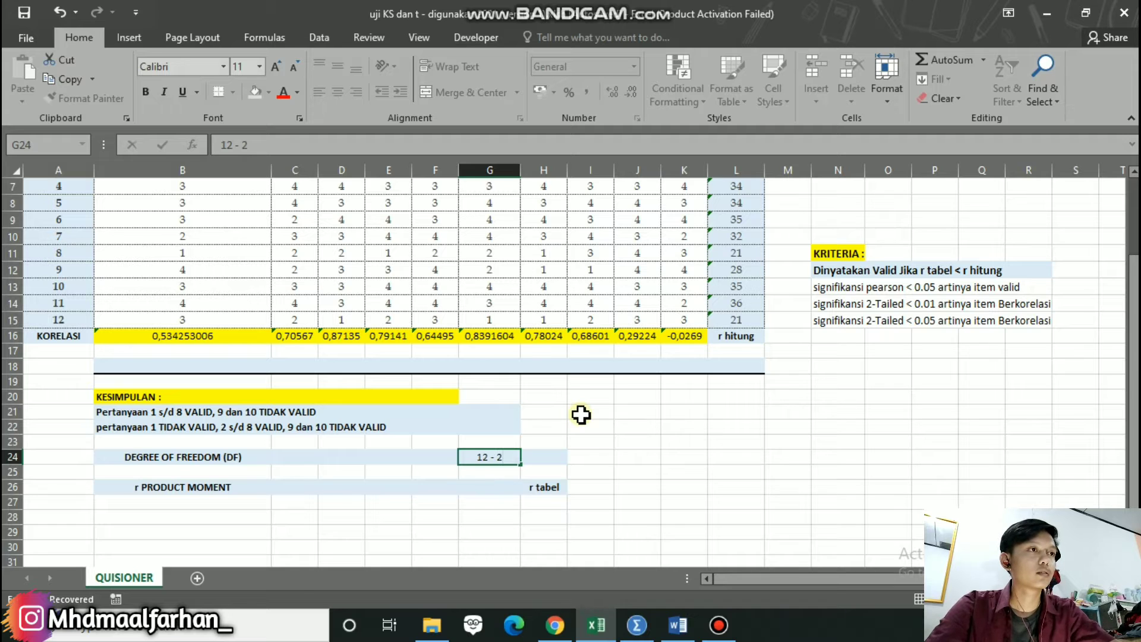
type(" =")
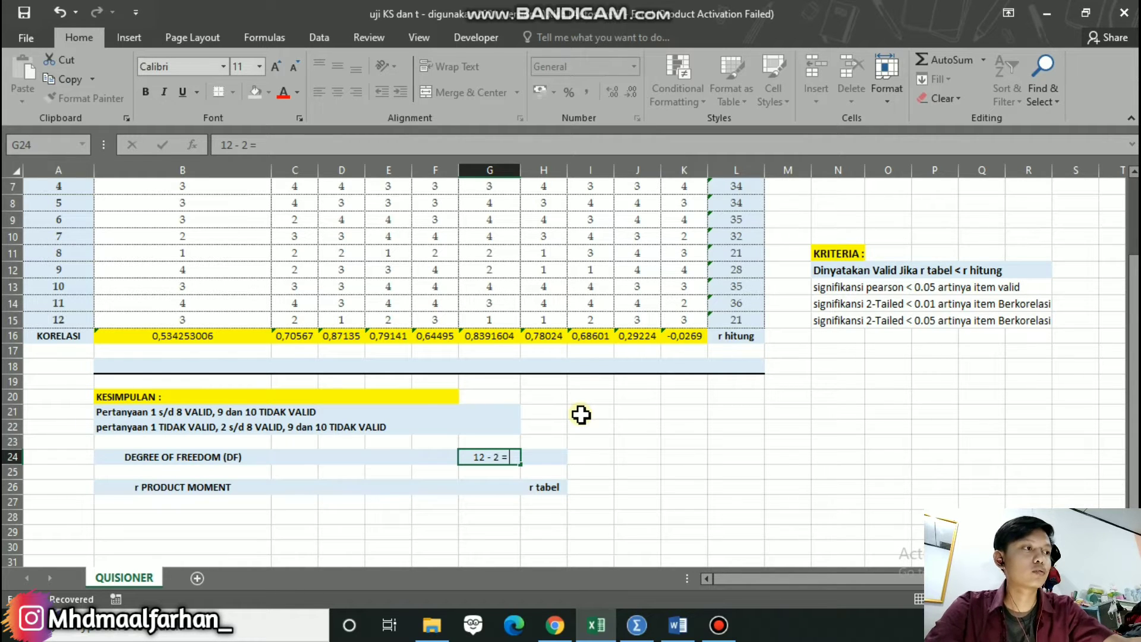
type(" 10")
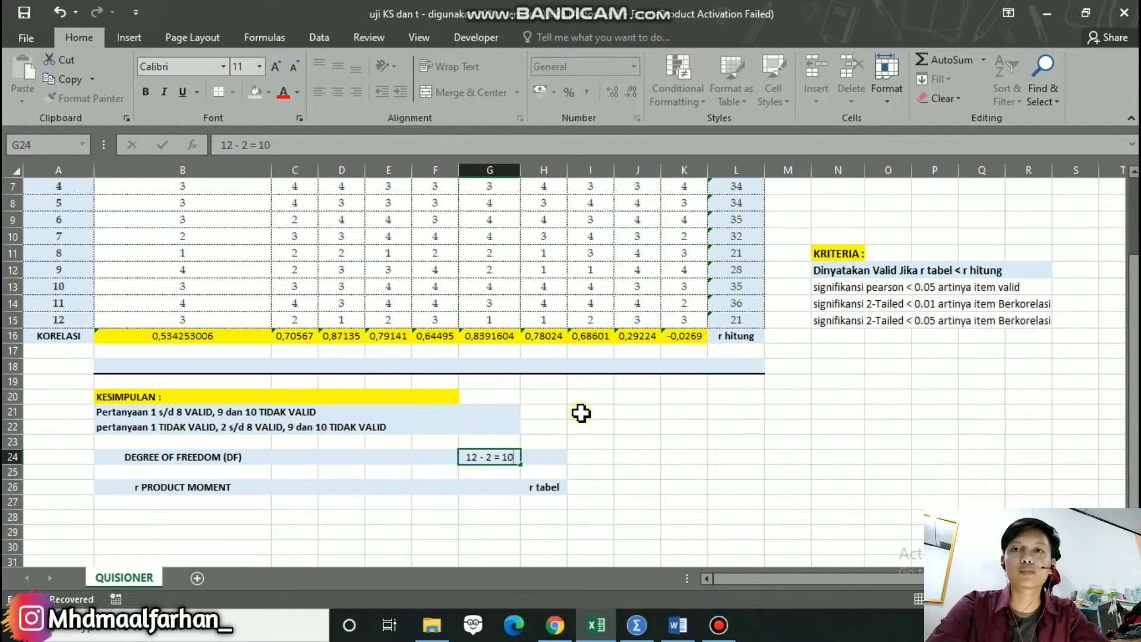
Step: Look up the r value for N = 10 in the Tabel r Product Moment PDF in Chrome and enter 0.576 in G26 of the Excel sheet
left_click(486, 489)
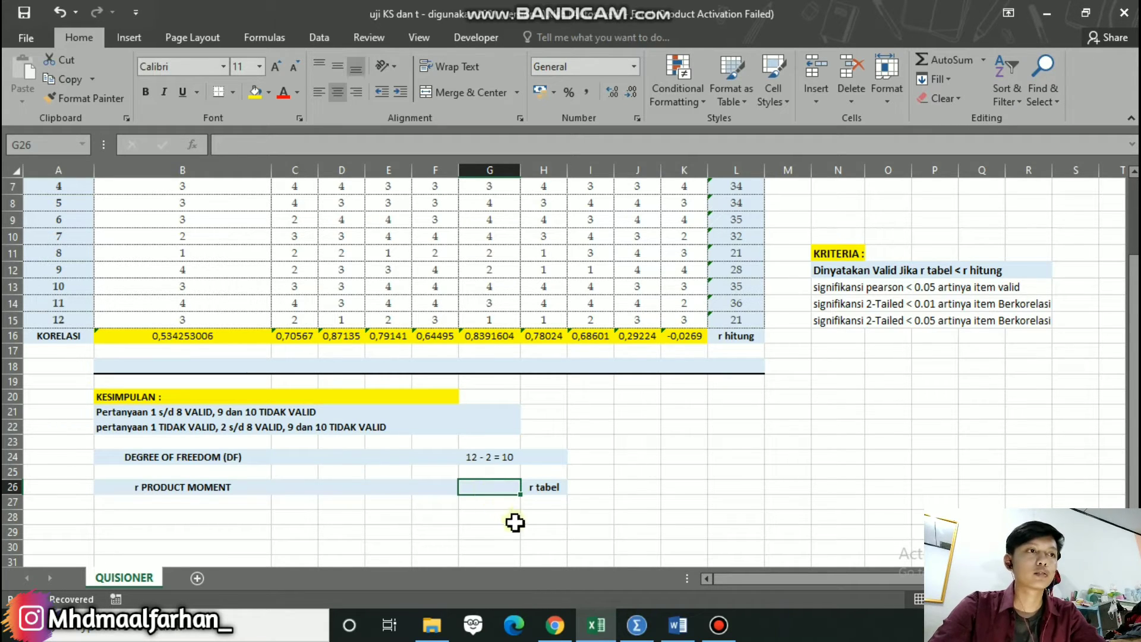
left_click(551, 631)
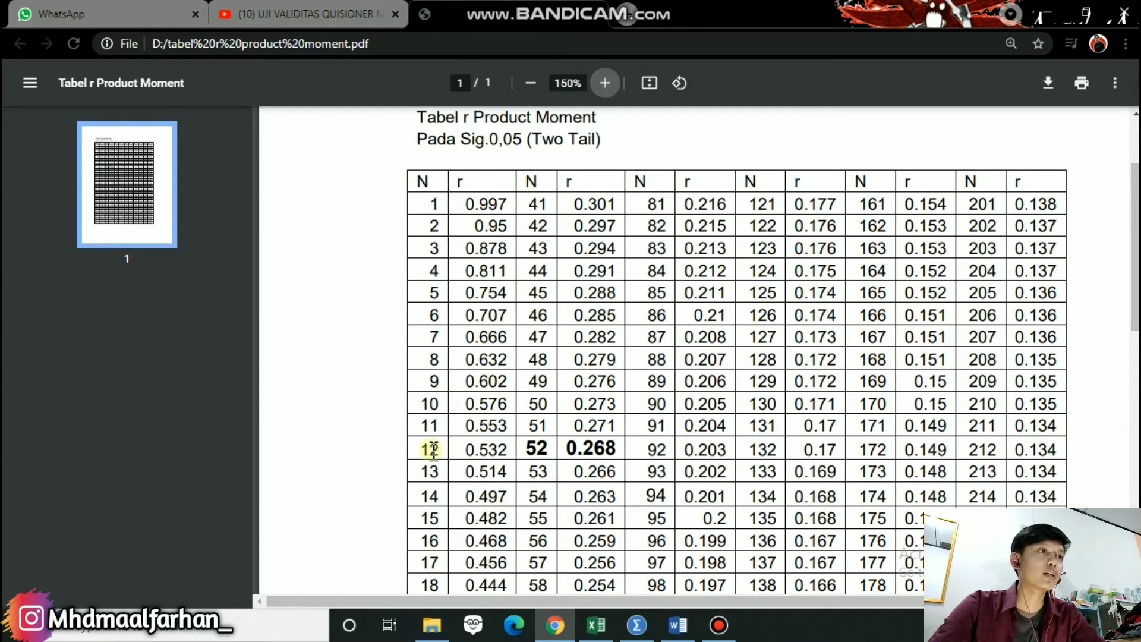
left_click_drag(423, 451, 441, 452)
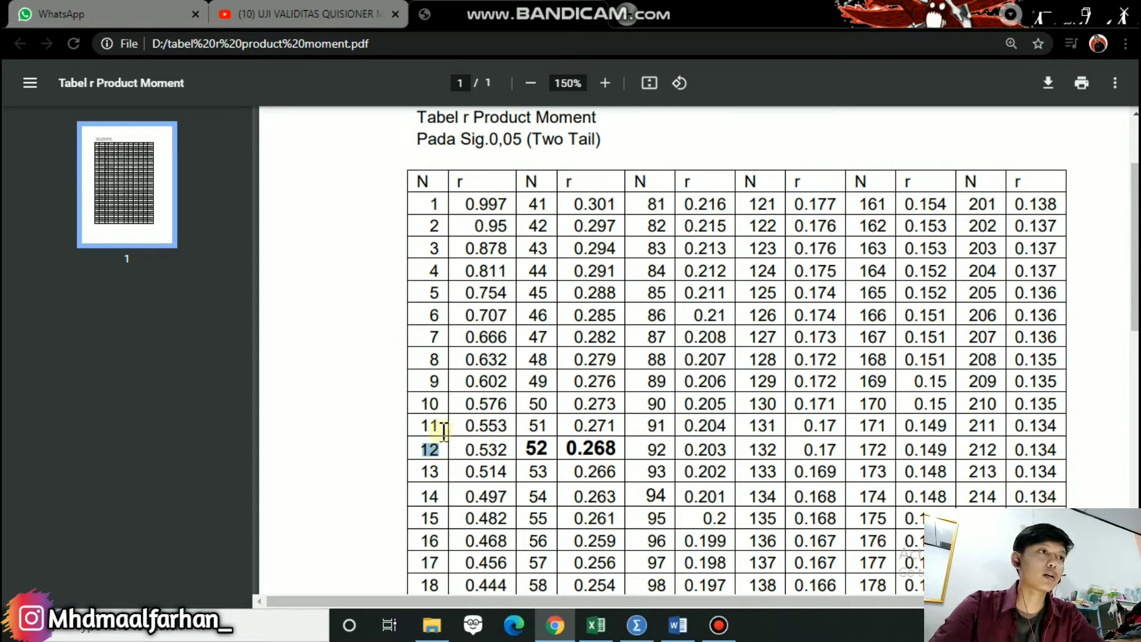
left_click(427, 405)
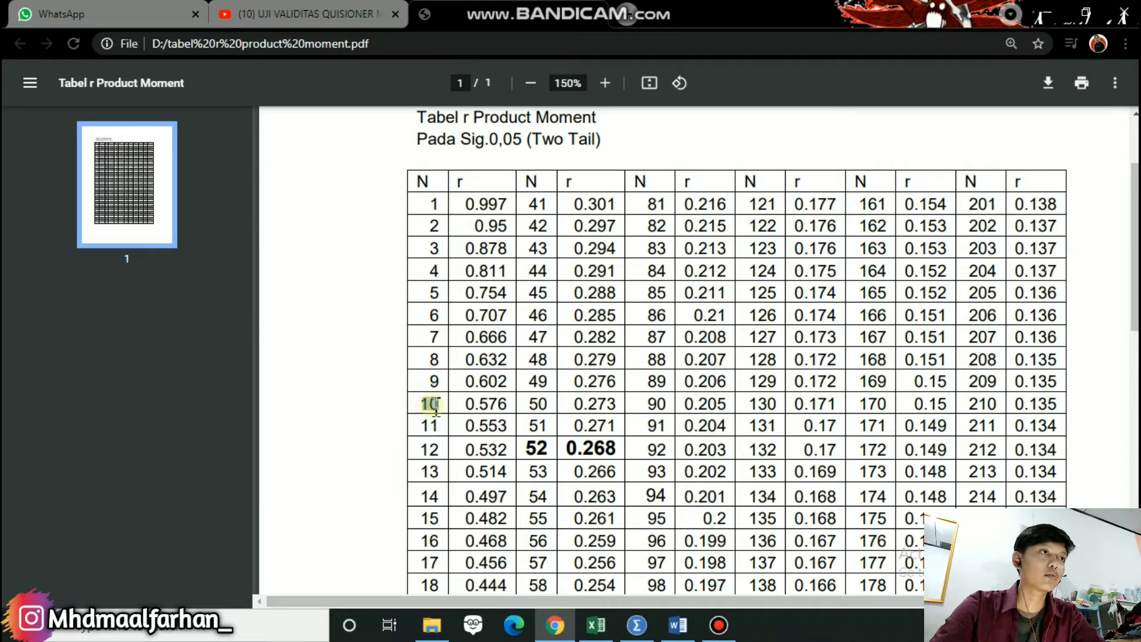
left_click_drag(437, 406, 509, 403)
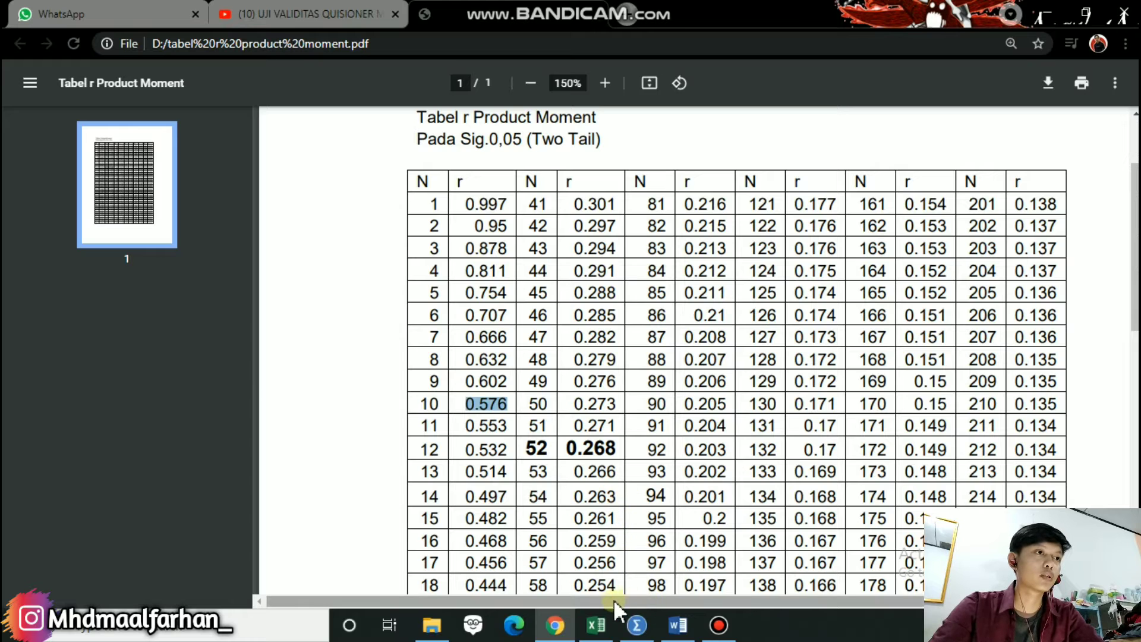
left_click(596, 625)
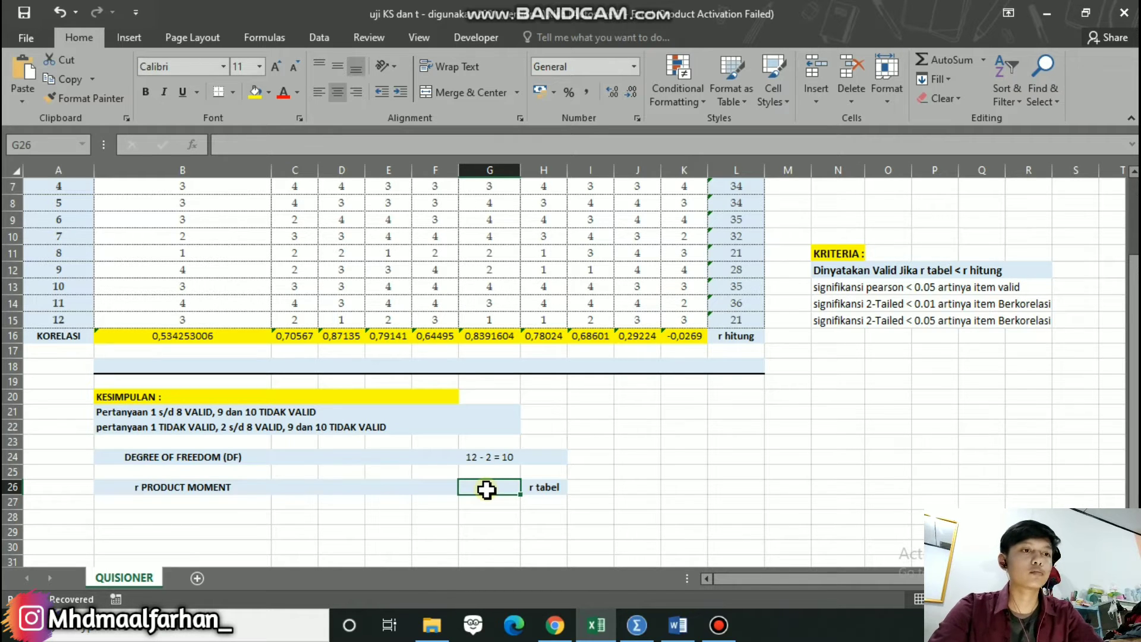
type("'")
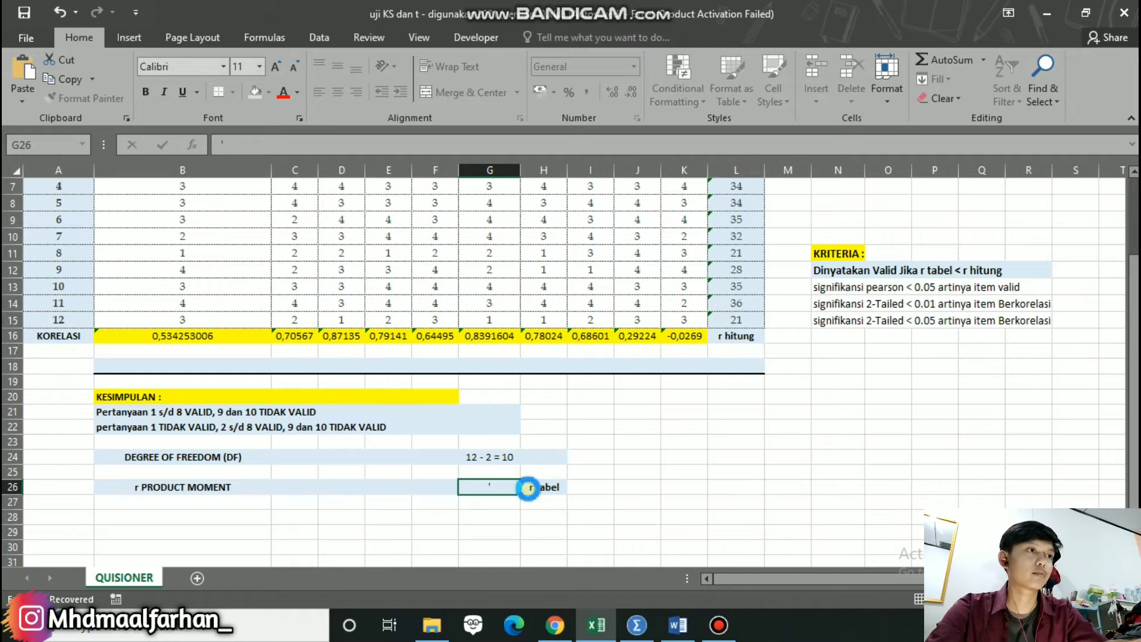
type("0.576")
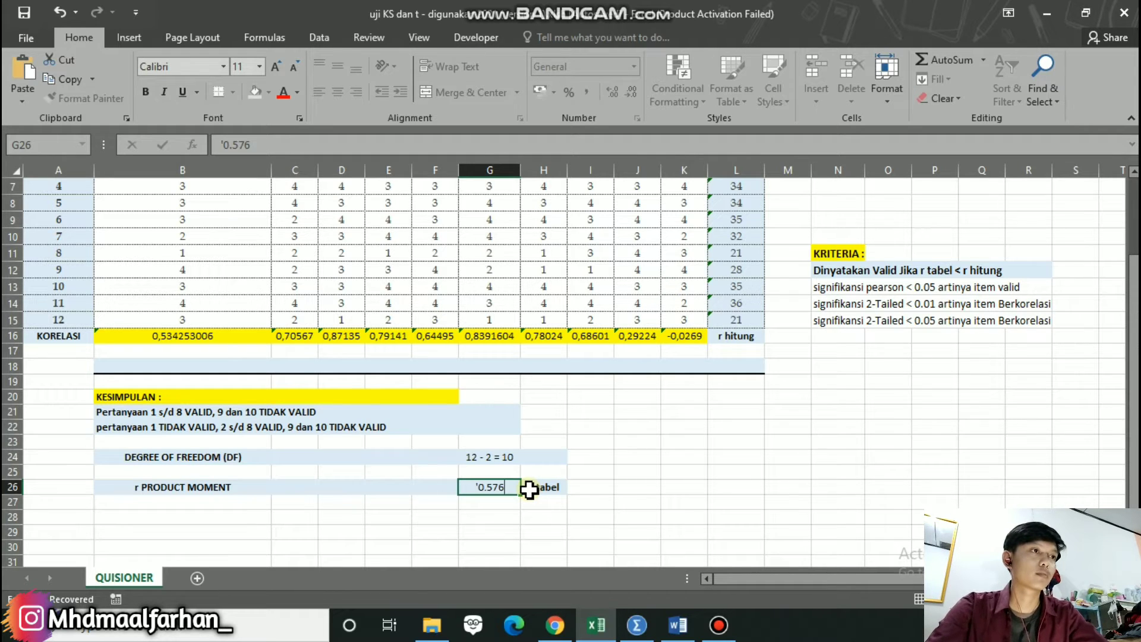
left_click(479, 483)
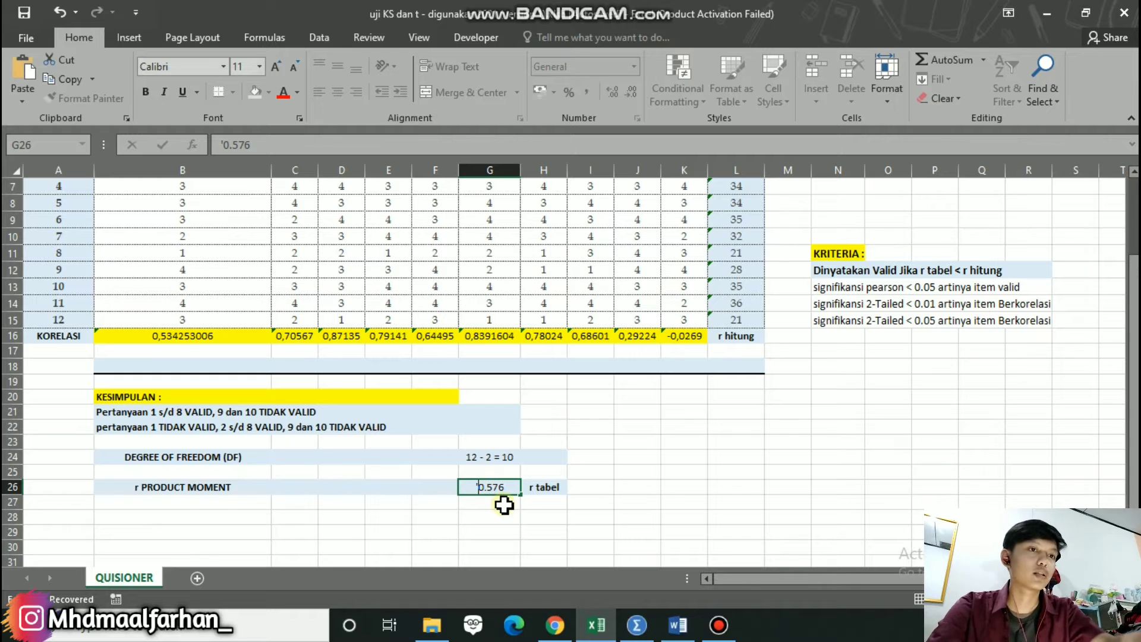
key("BackSpace")
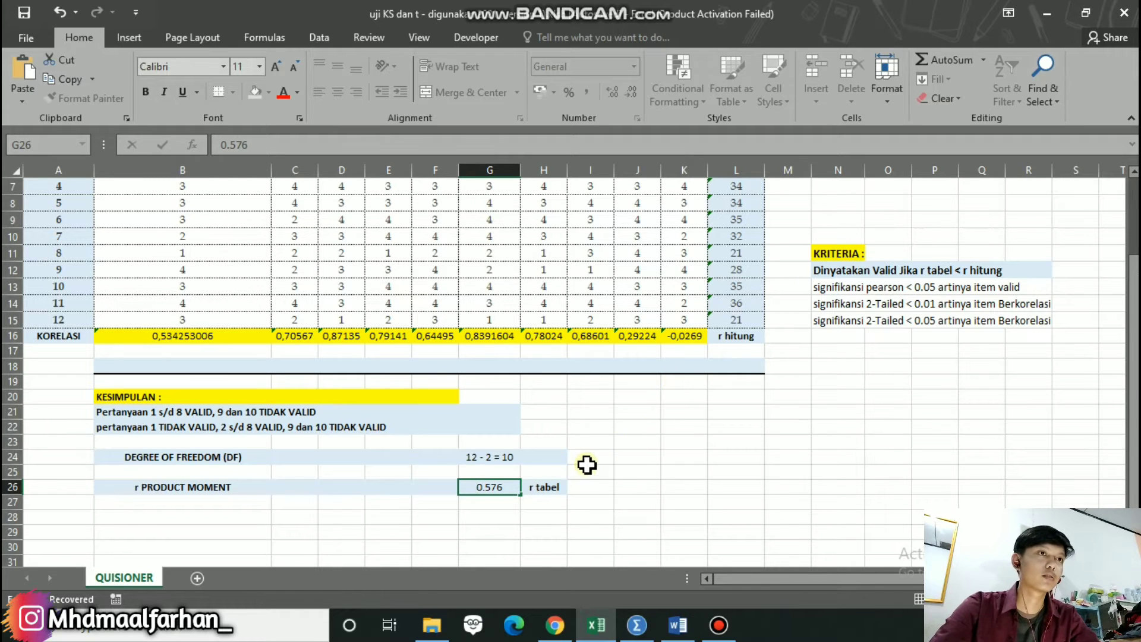
scroll(624, 442, "up", 1)
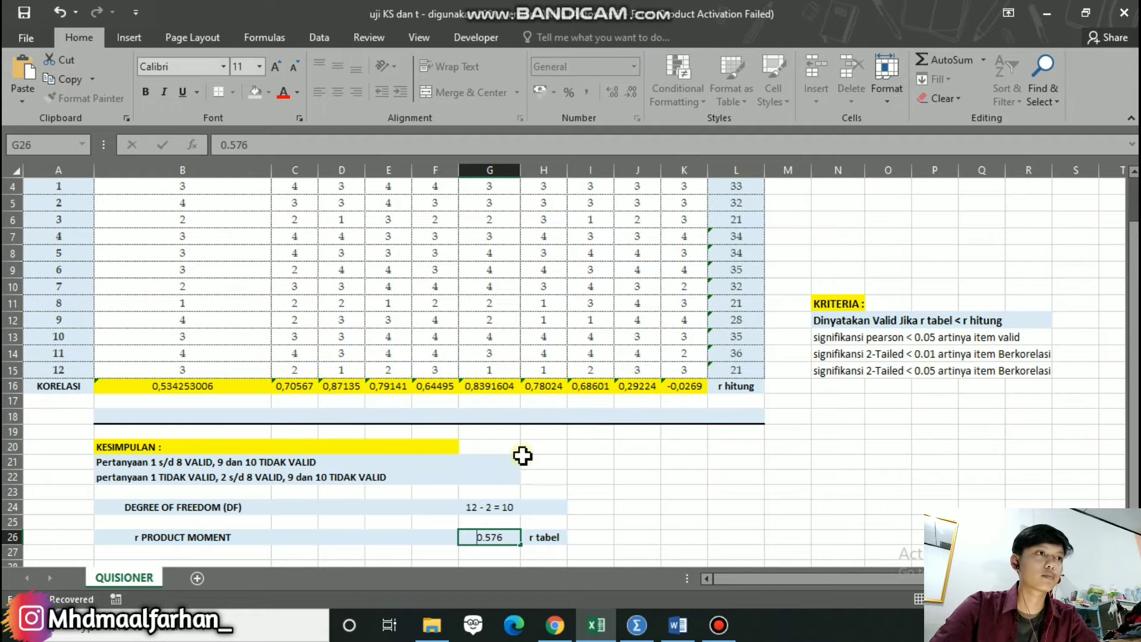
Step: Run the Data Analysis Correlation tool on $B$4:$L$15 with output to a new worksheet named DATA, and widen that sheet's column A
left_click(491, 447)
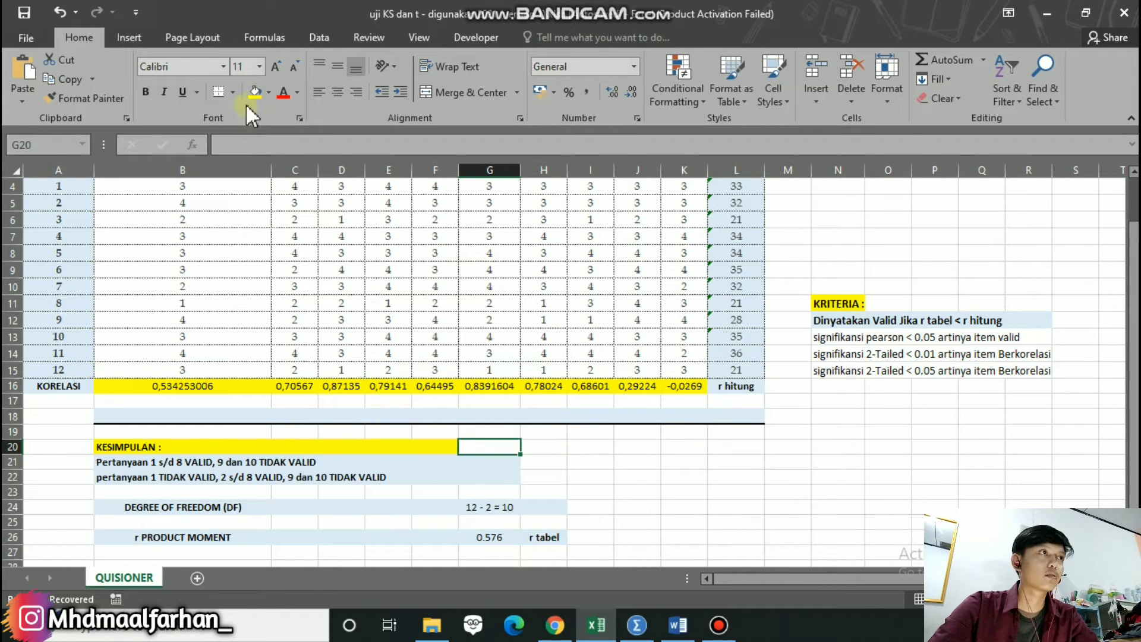
left_click(315, 39)
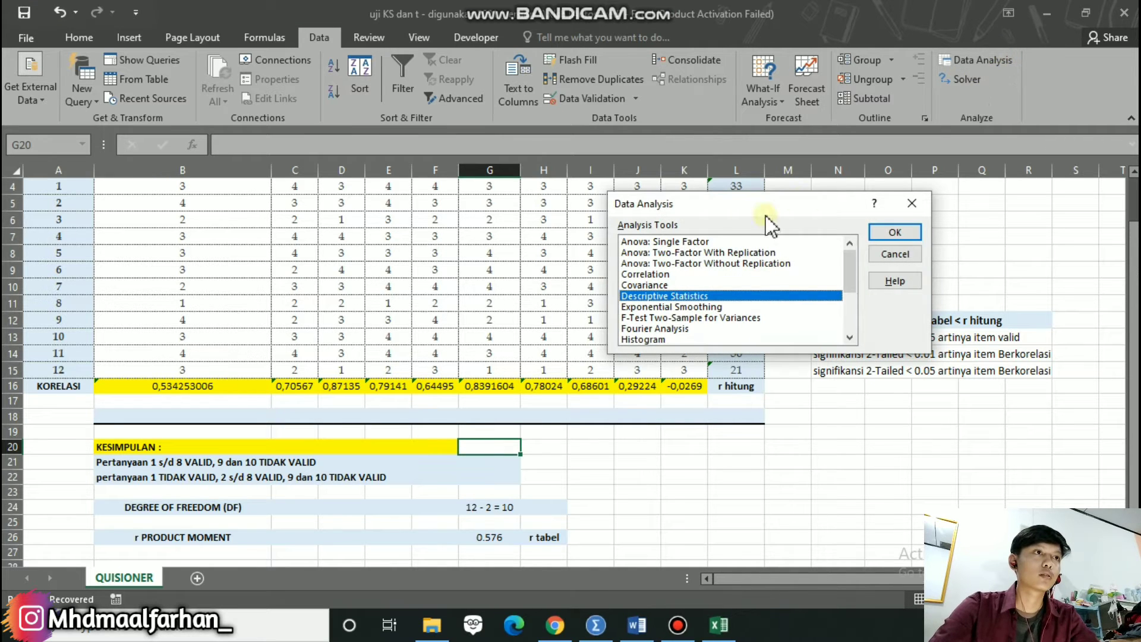
left_click(651, 275)
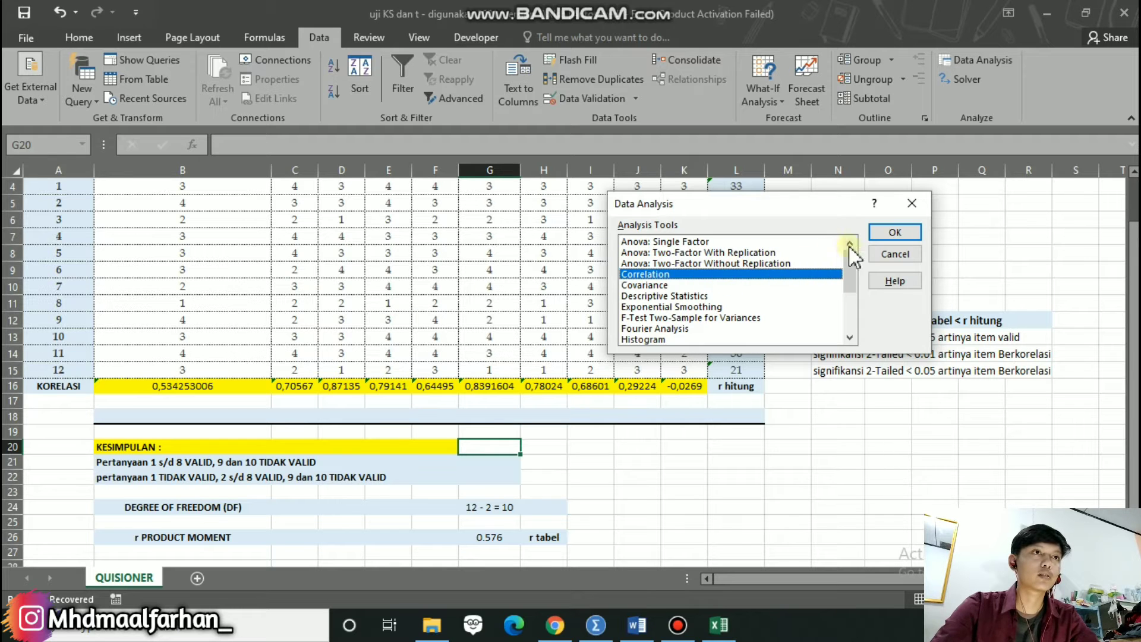
left_click(886, 234)
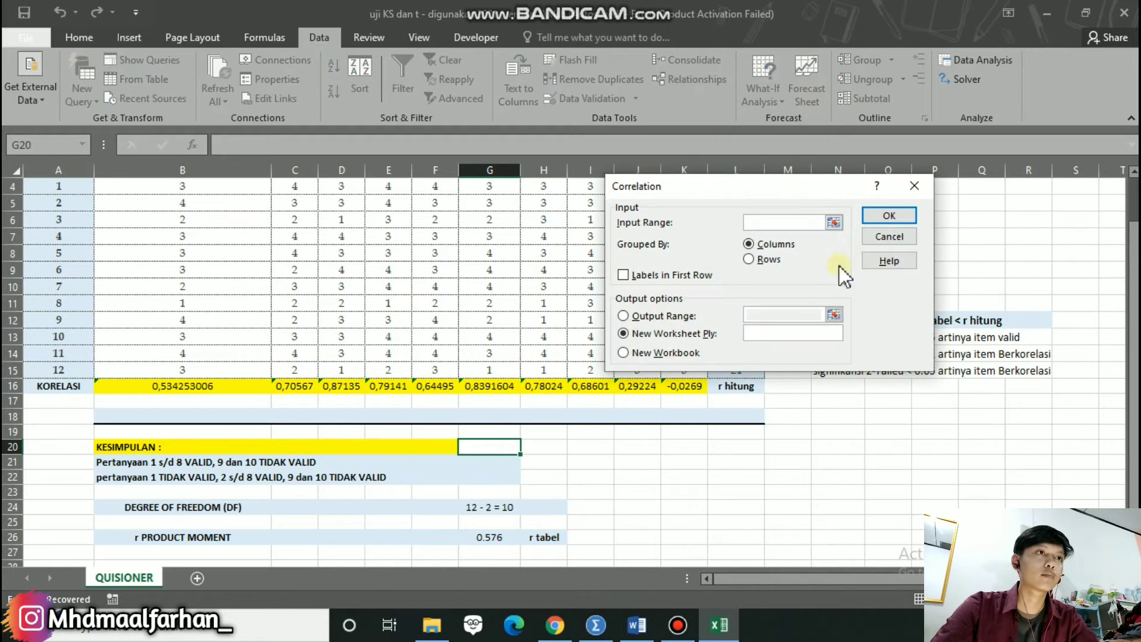
scroll(535, 369, "up", 1)
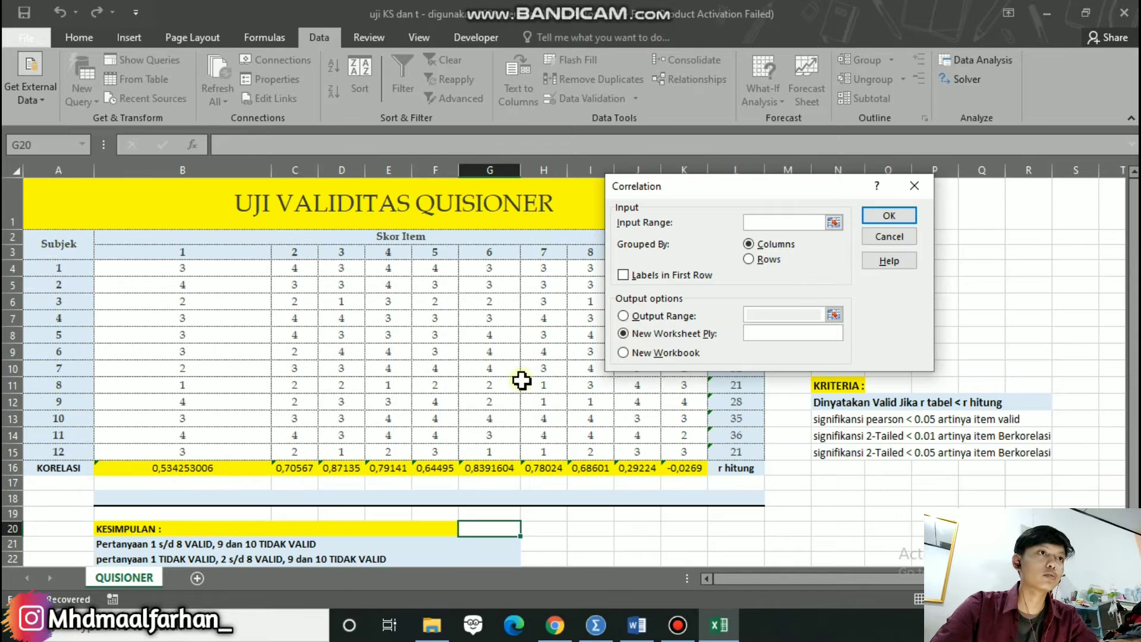
left_click_drag(731, 193, 893, 157)
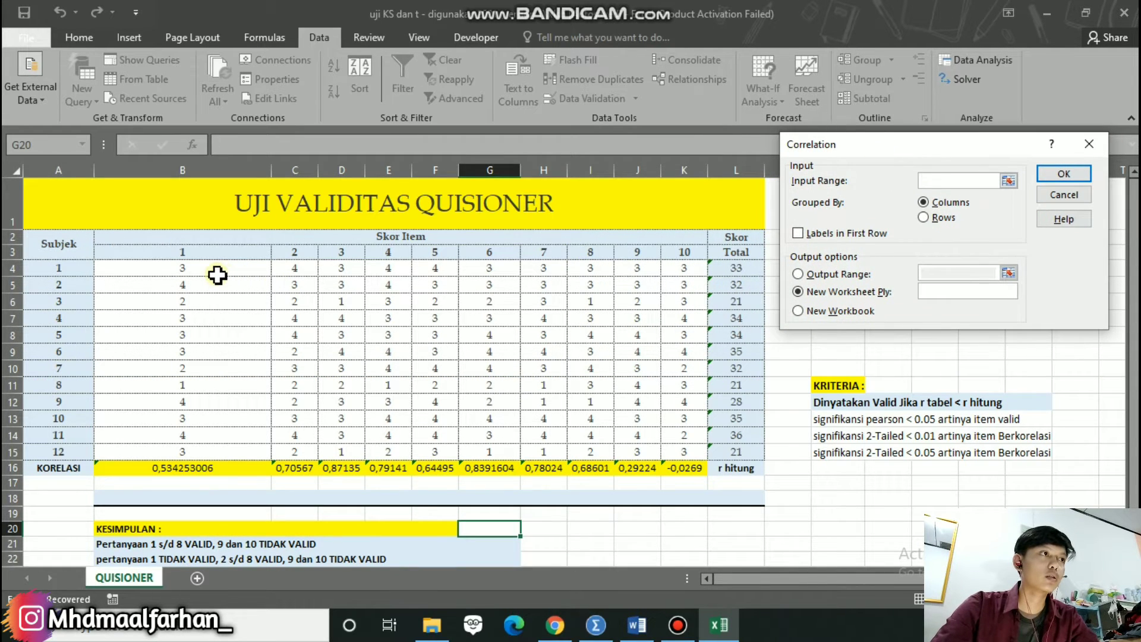
left_click_drag(218, 272, 720, 449)
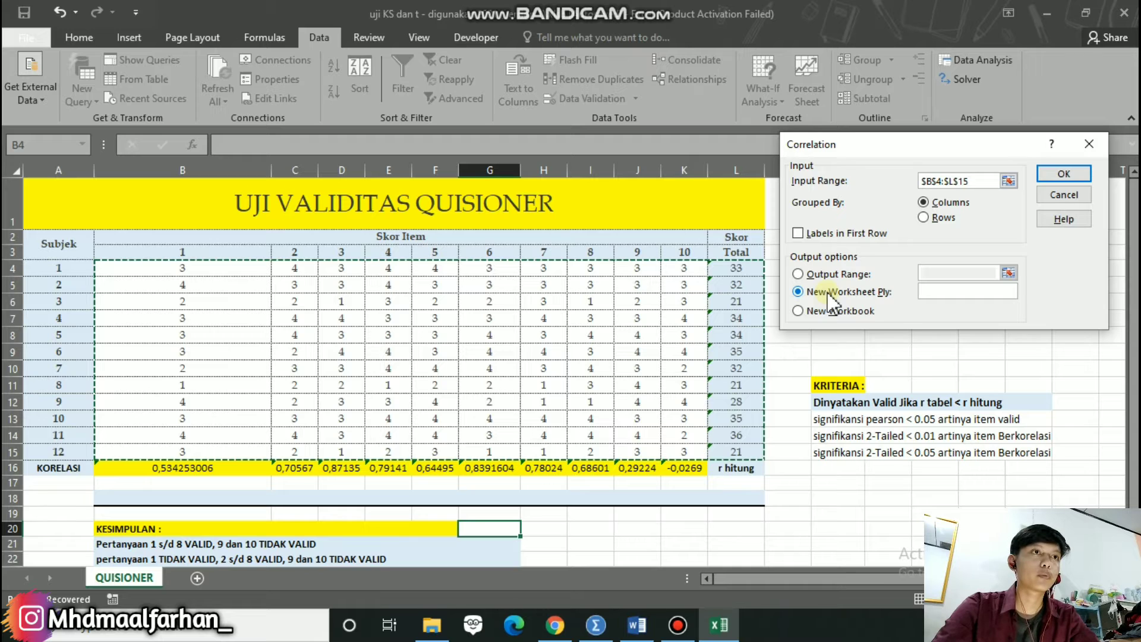
left_click(955, 293)
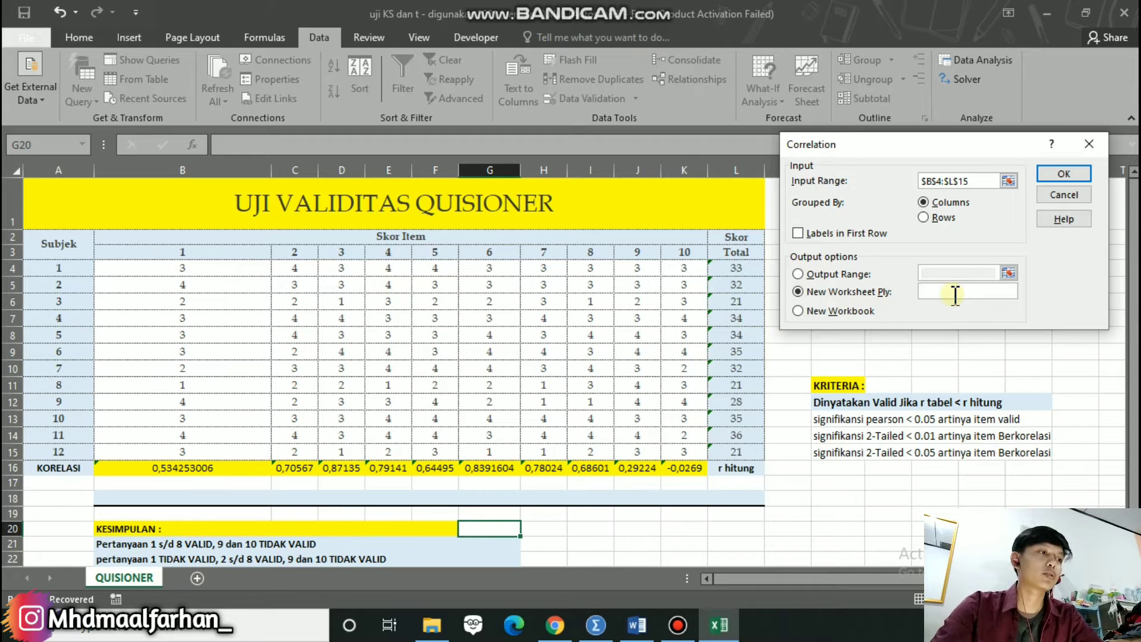
type("DATA")
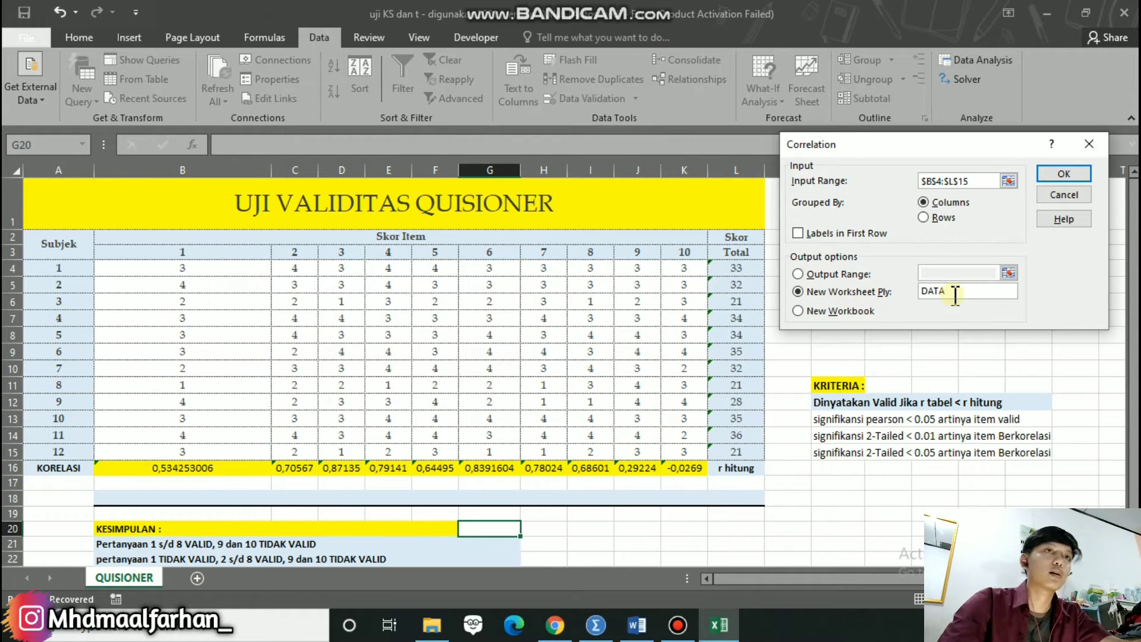
left_click(1052, 173)
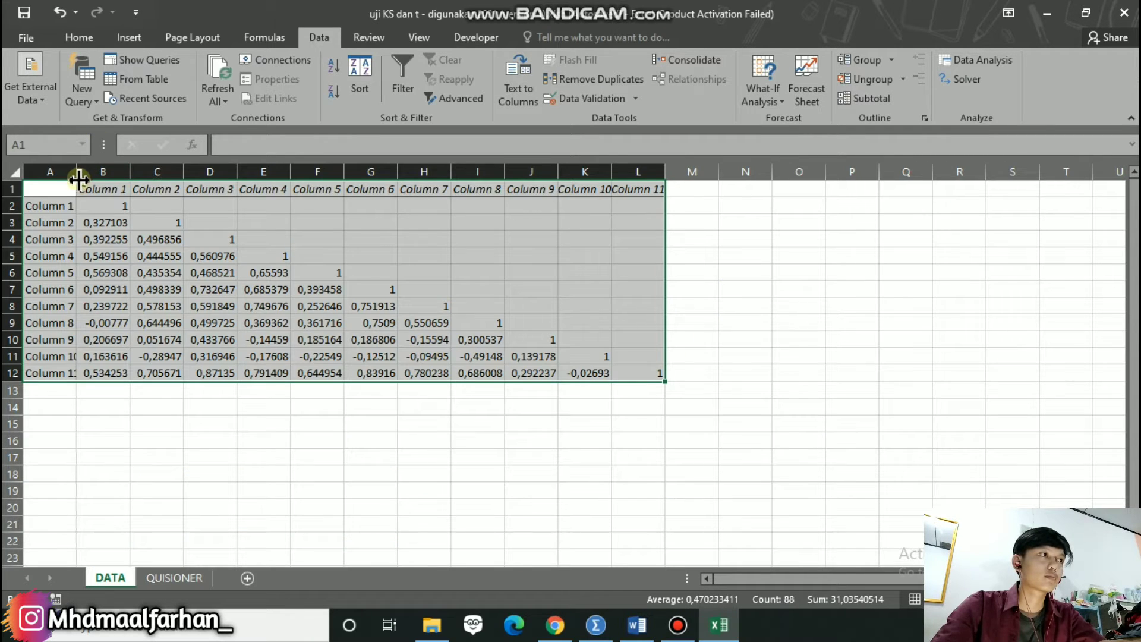
left_click_drag(77, 176, 116, 174)
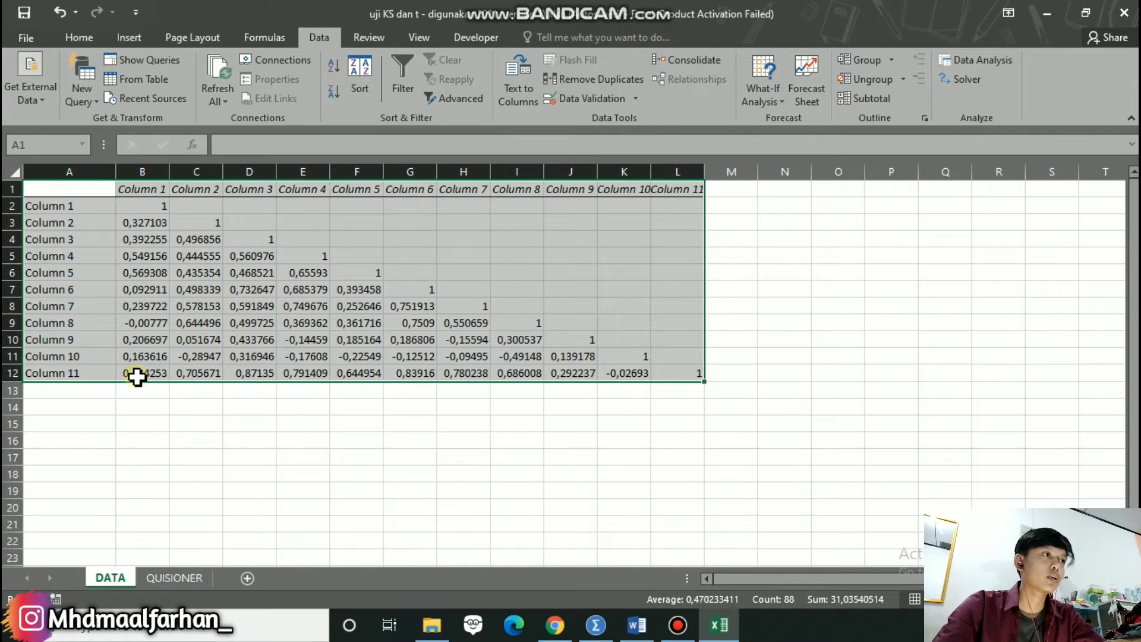
Step: Copy the Column 11 correlations in B12:L12 of the DATA sheet into the QUISIONER sheet starting at B18
left_click_drag(138, 376, 659, 374)
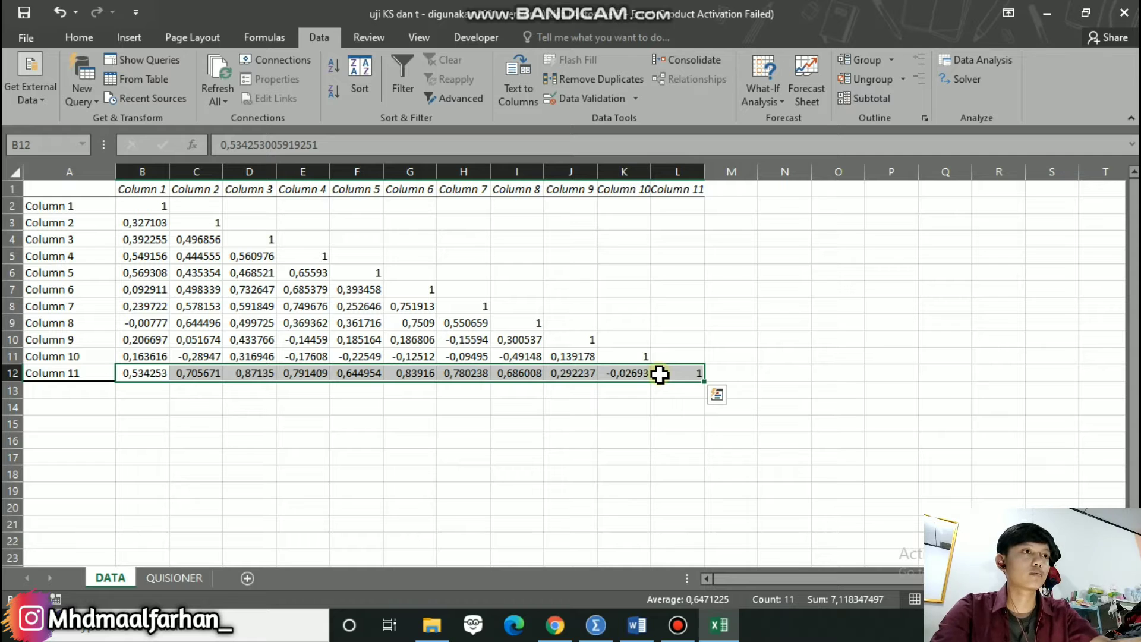
key("ctrl+c")
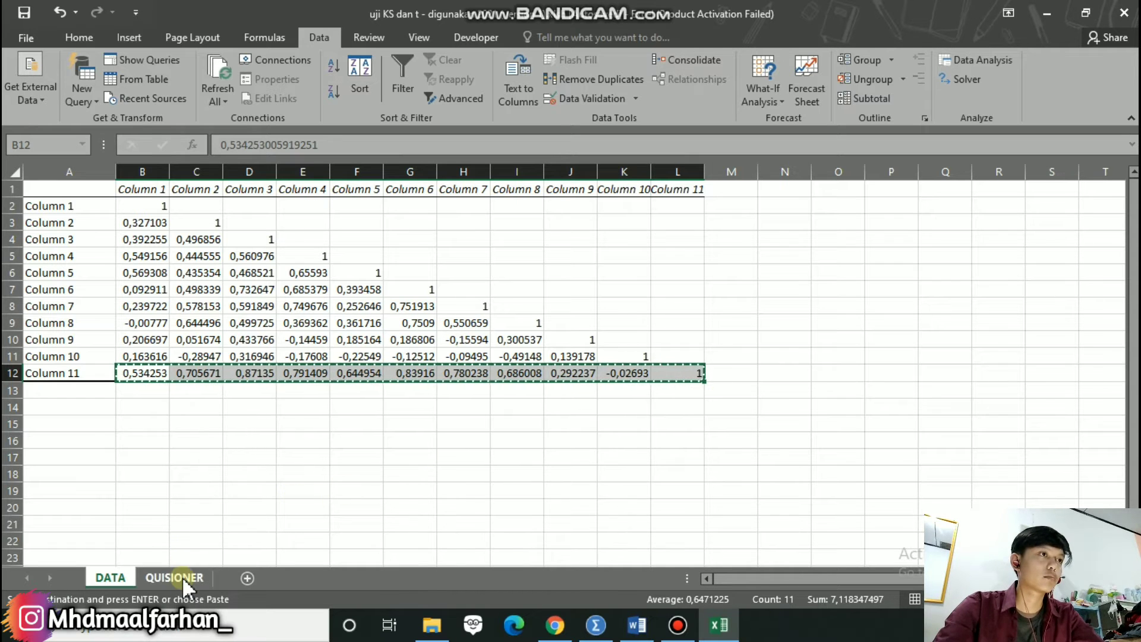
left_click(182, 578)
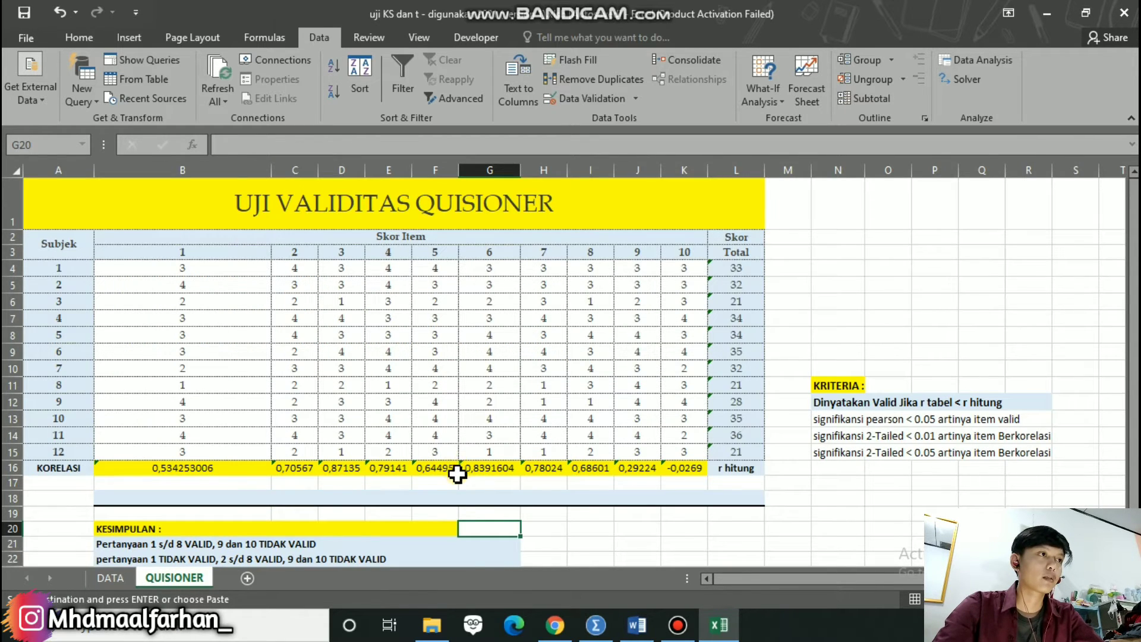
scroll(456, 472, "down", 1)
left_click(159, 419)
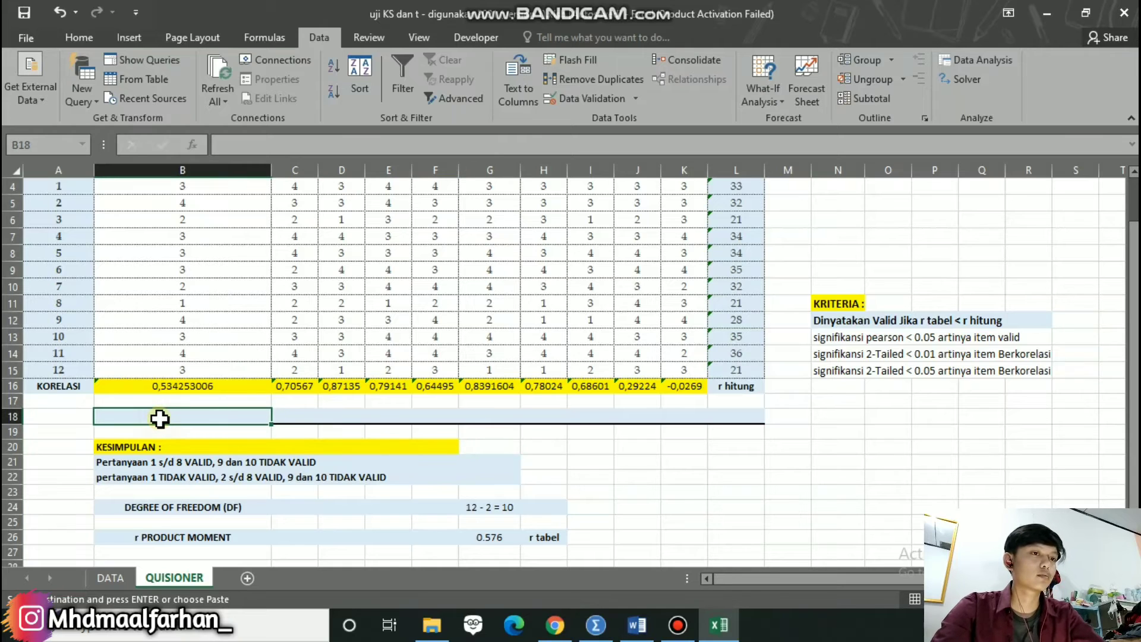
key("ctrl+v")
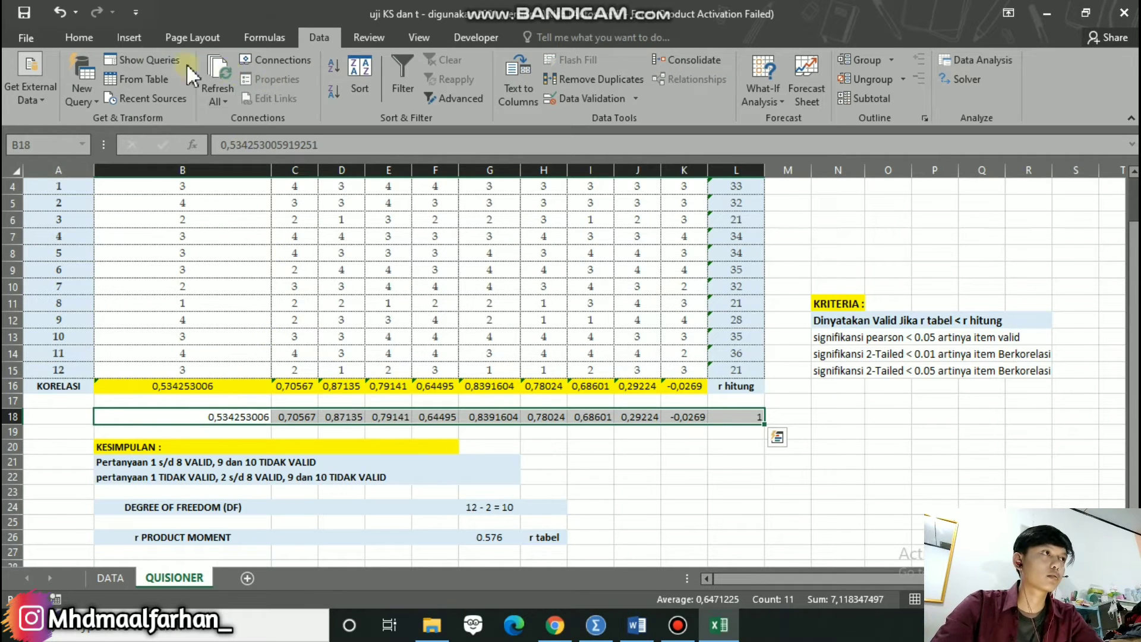
Step: Give the pasted correlation row B18:L18 a light blue fill
left_click(64, 39)
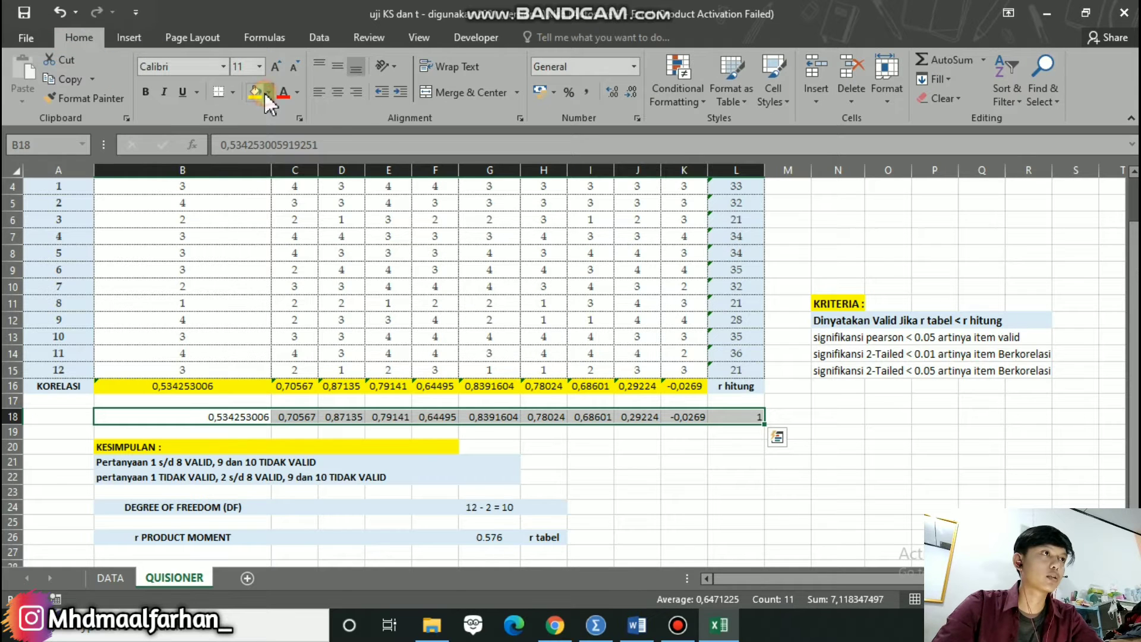
left_click(266, 92)
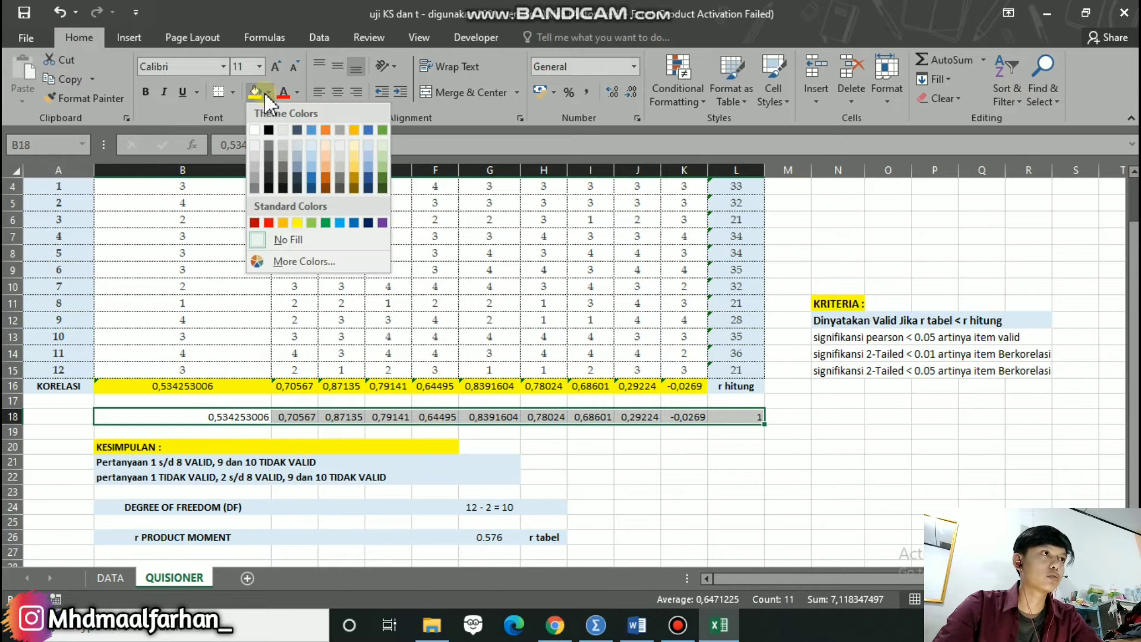
left_click(312, 149)
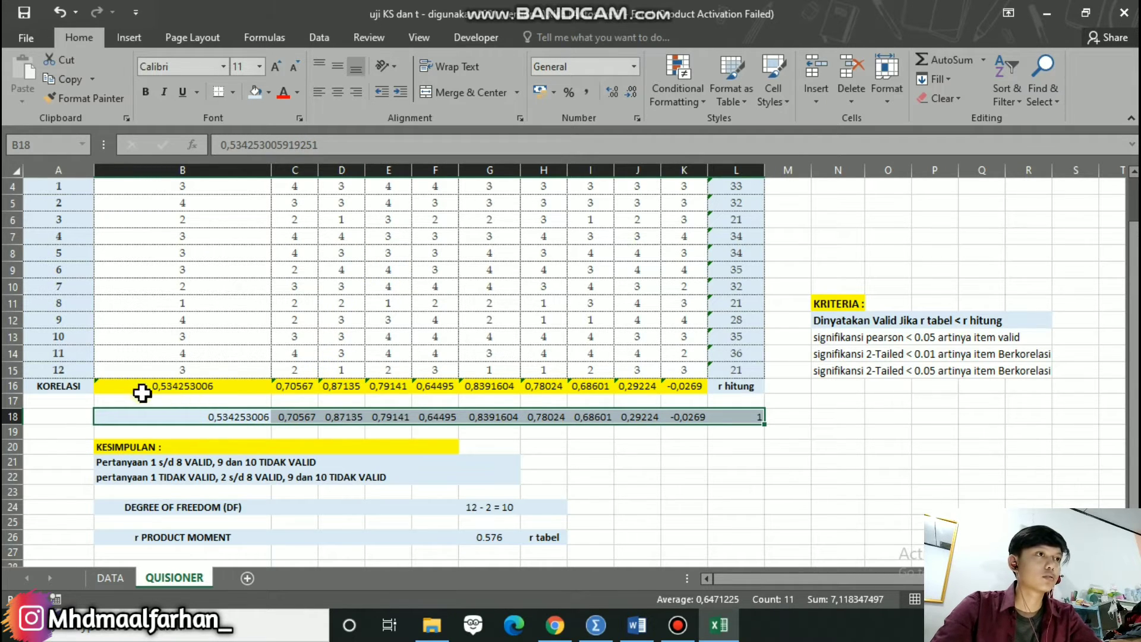
left_click(237, 434)
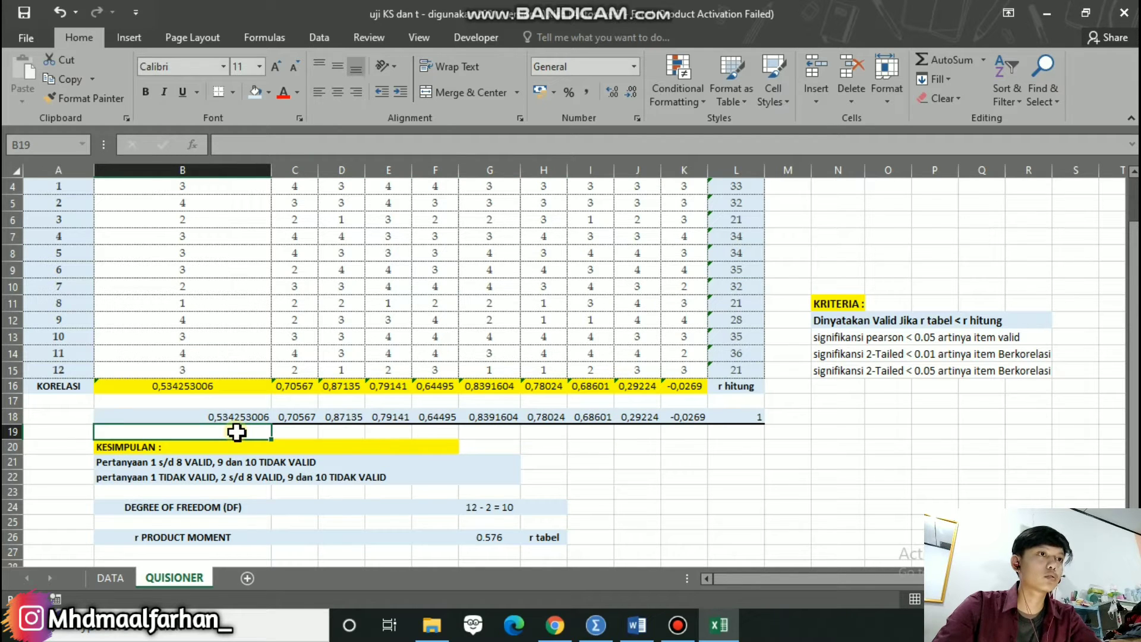
Step: Compare the r hitung values in rows 16 and 18 with the r tabel value, the validity criteria and the KESIMPULAN statements
left_click(803, 416)
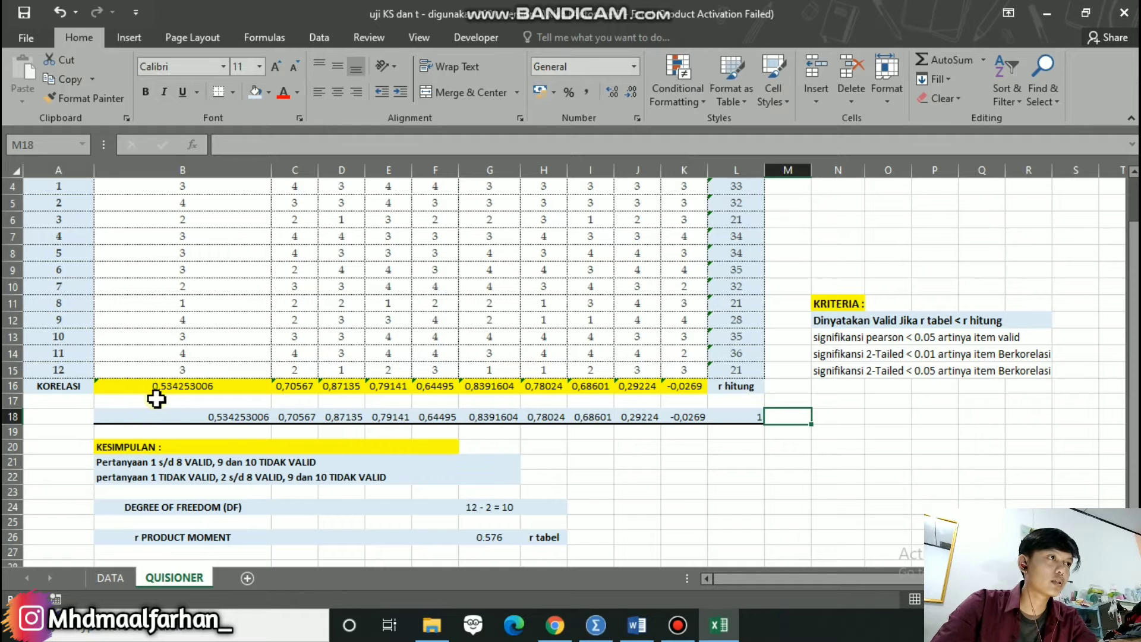
scroll(173, 389, "up", 1)
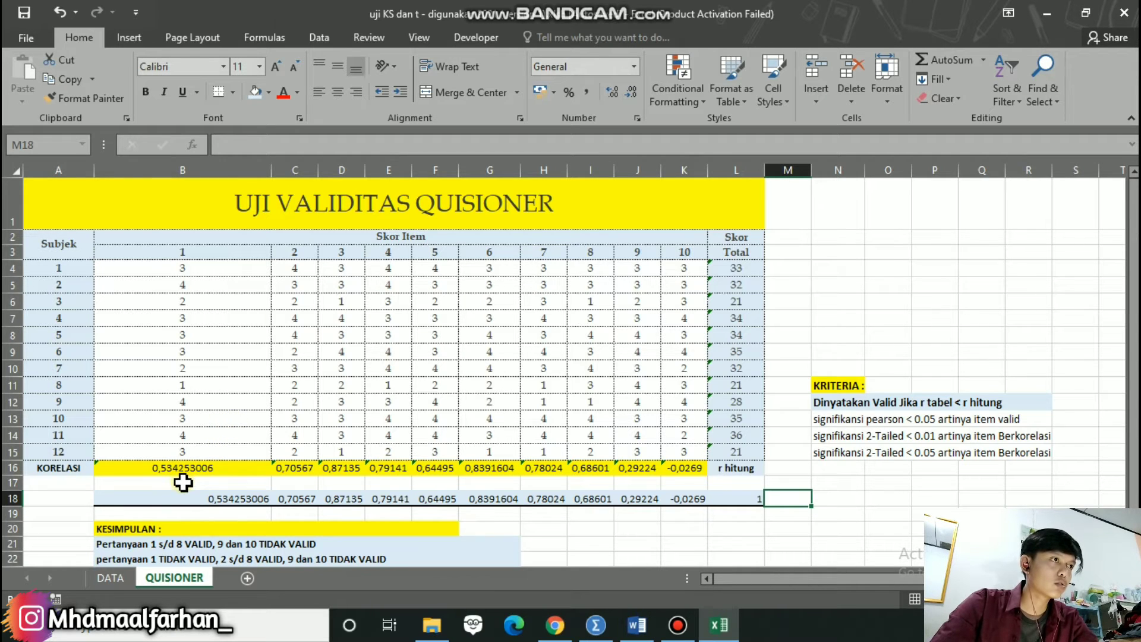
scroll(189, 473, "down", 1)
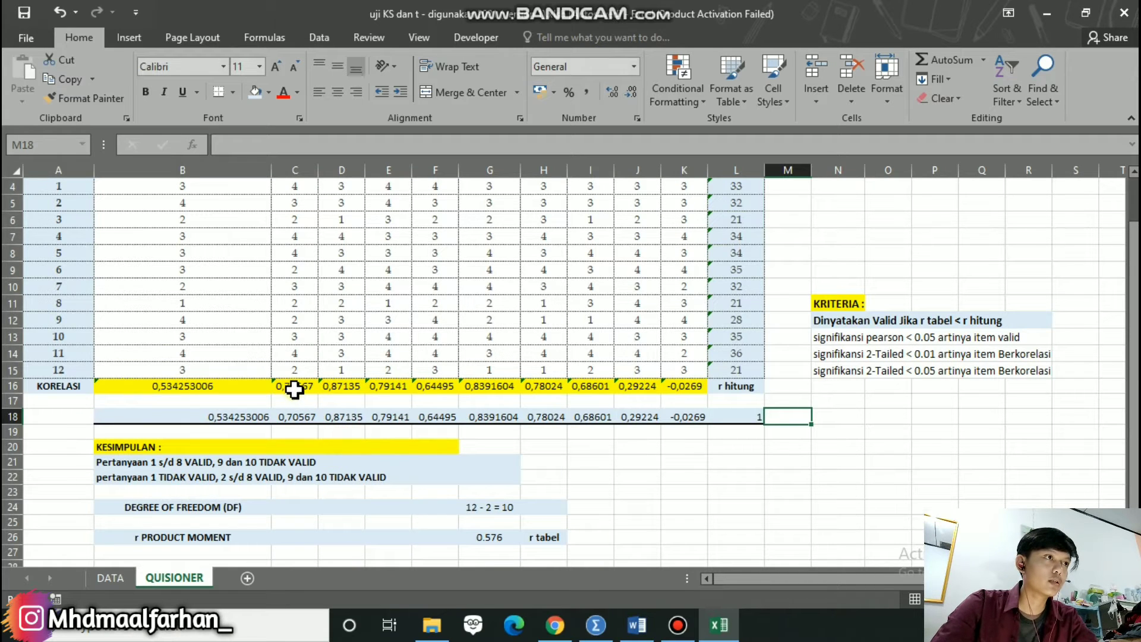
left_click_drag(294, 390, 597, 393)
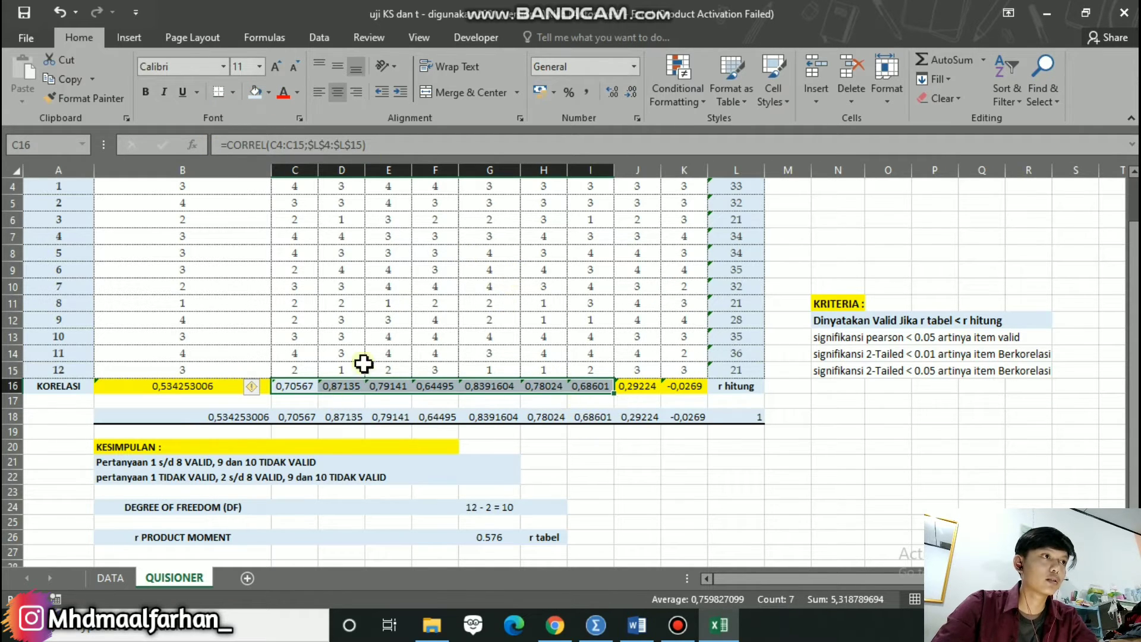
scroll(359, 387, "up", 1)
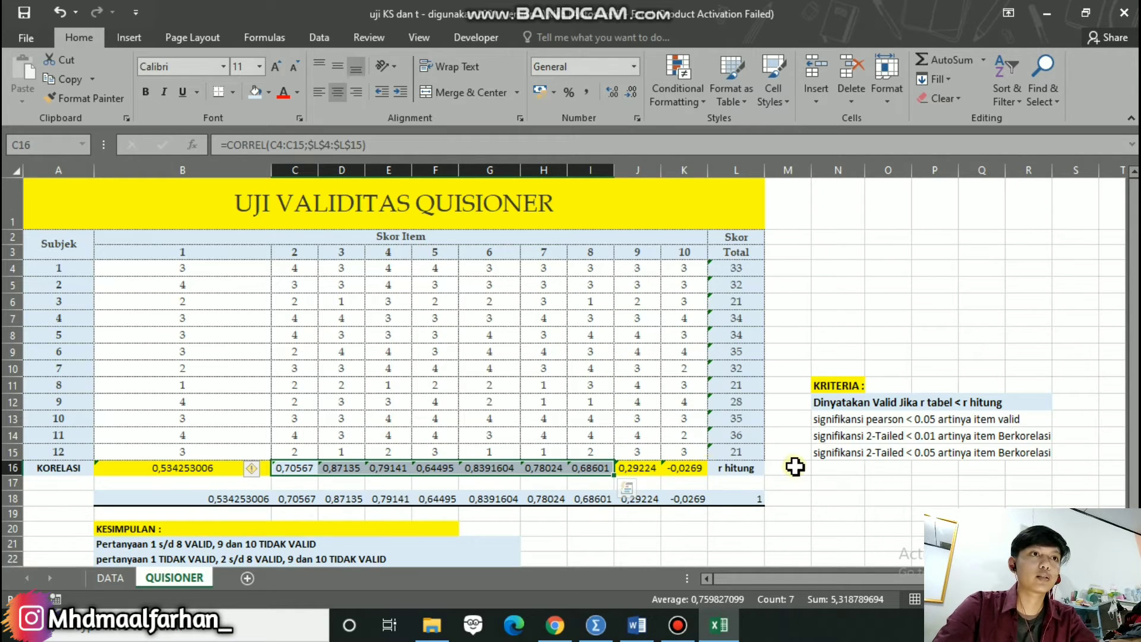
scroll(545, 522, "down", 1)
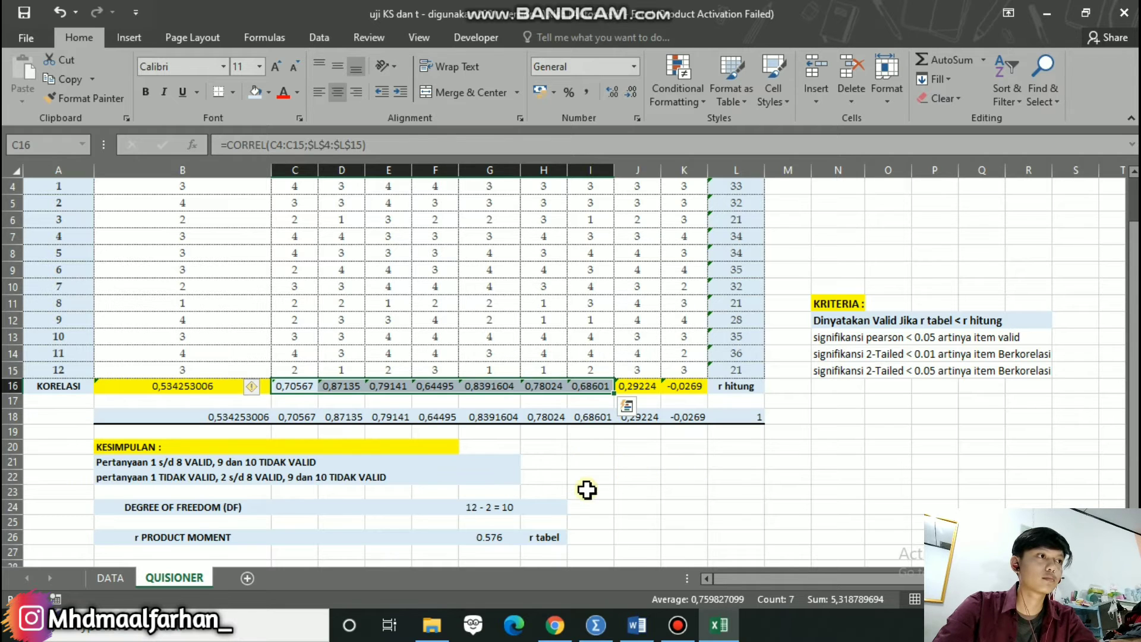
scroll(580, 492, "down", 1)
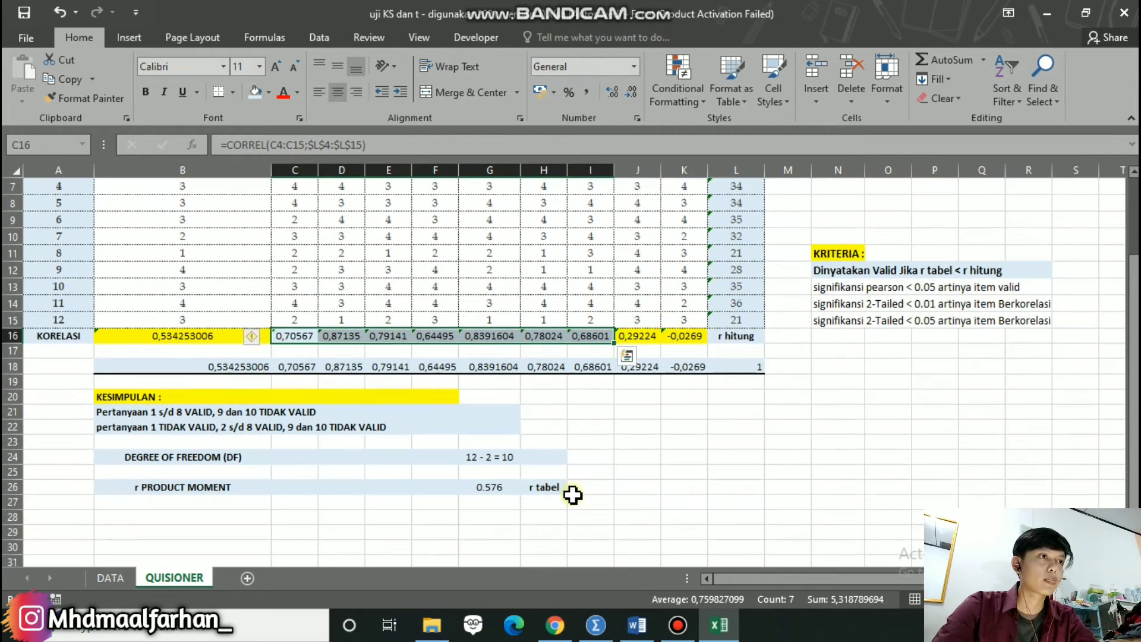
left_click(546, 411)
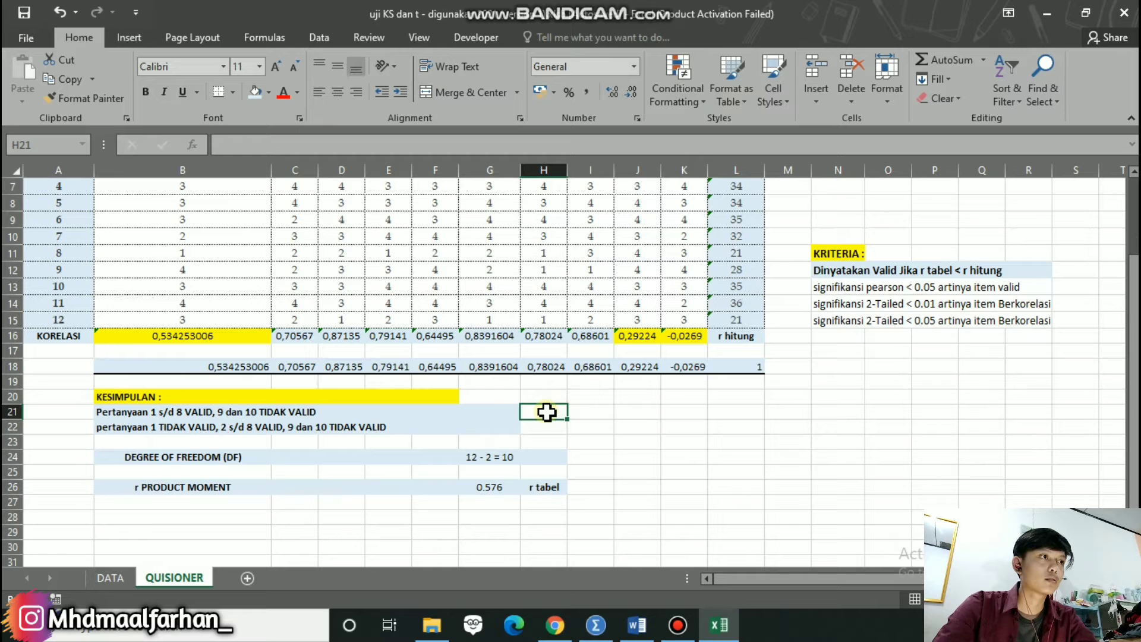
scroll(547, 412, "up", 1)
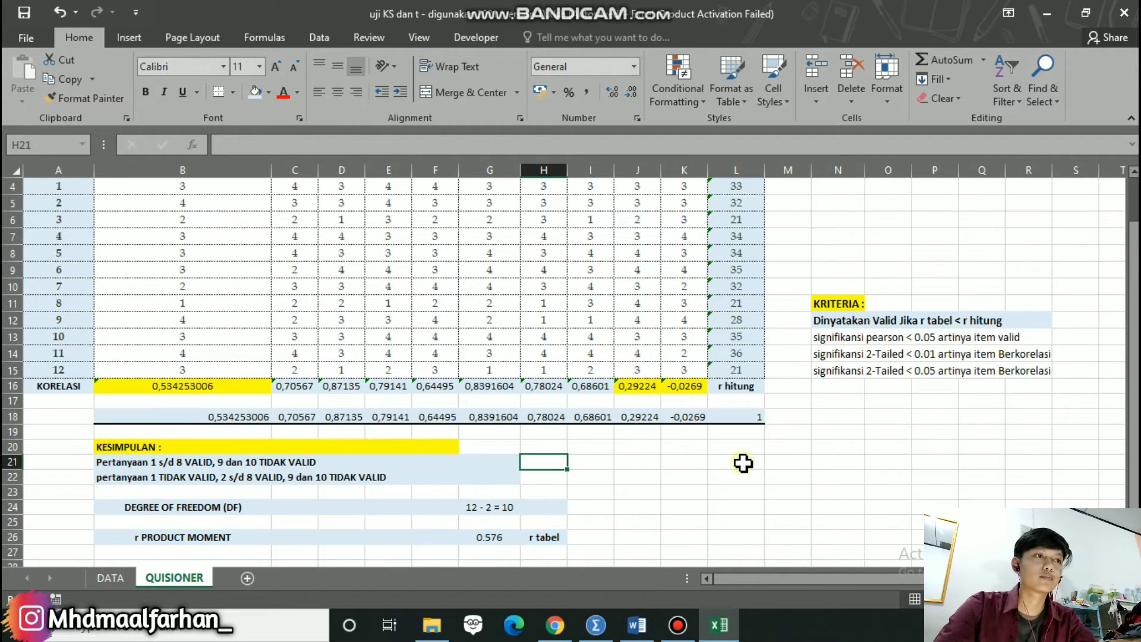
scroll(601, 488, "up", 1)
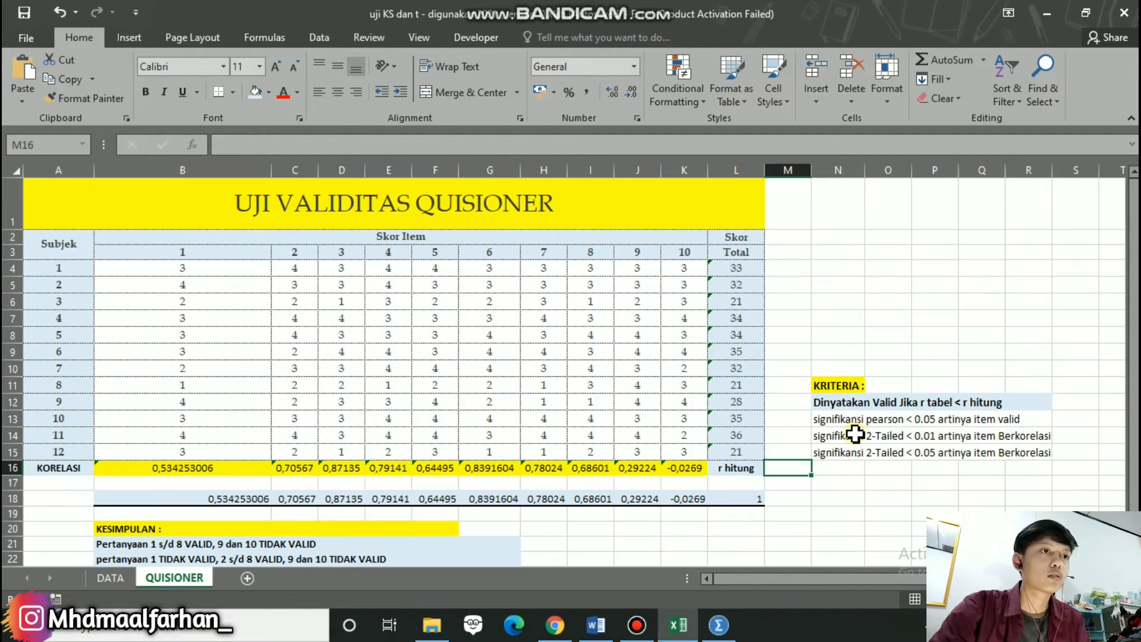
left_click(790, 470)
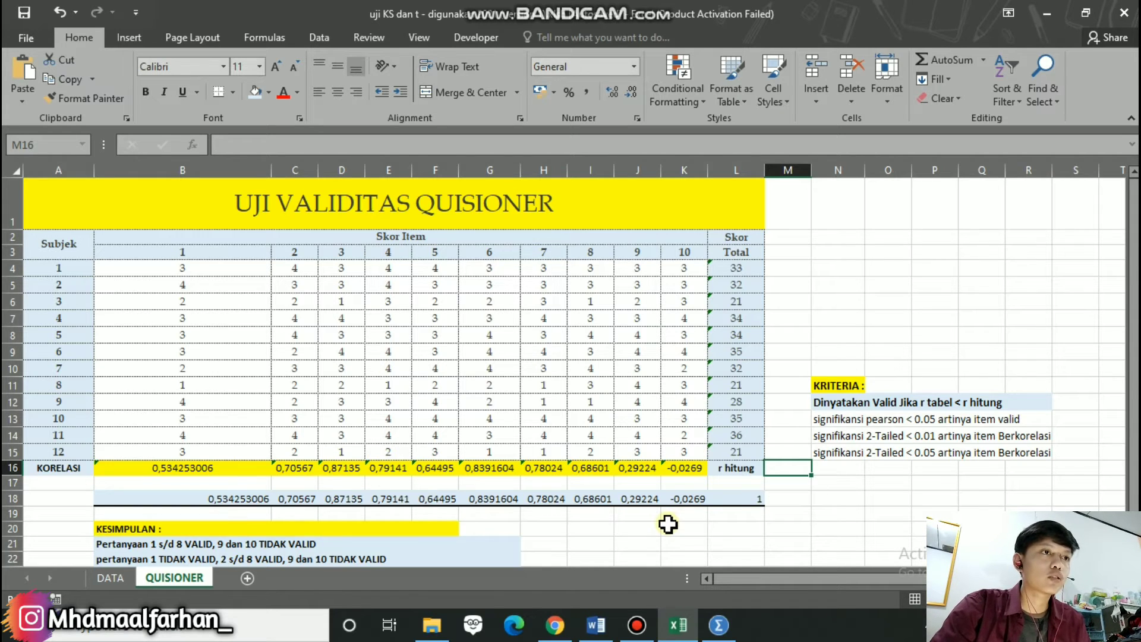
Step: Switch to the SPSS Data Editor and name the first variable X1 in Variable View
left_click(721, 626)
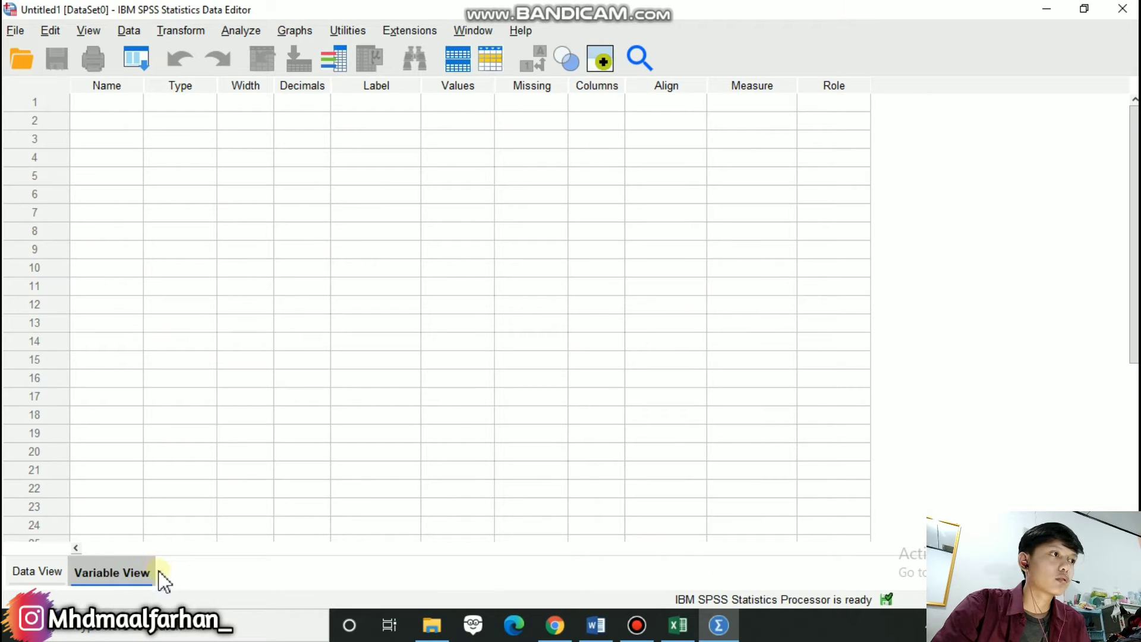
left_click(120, 576)
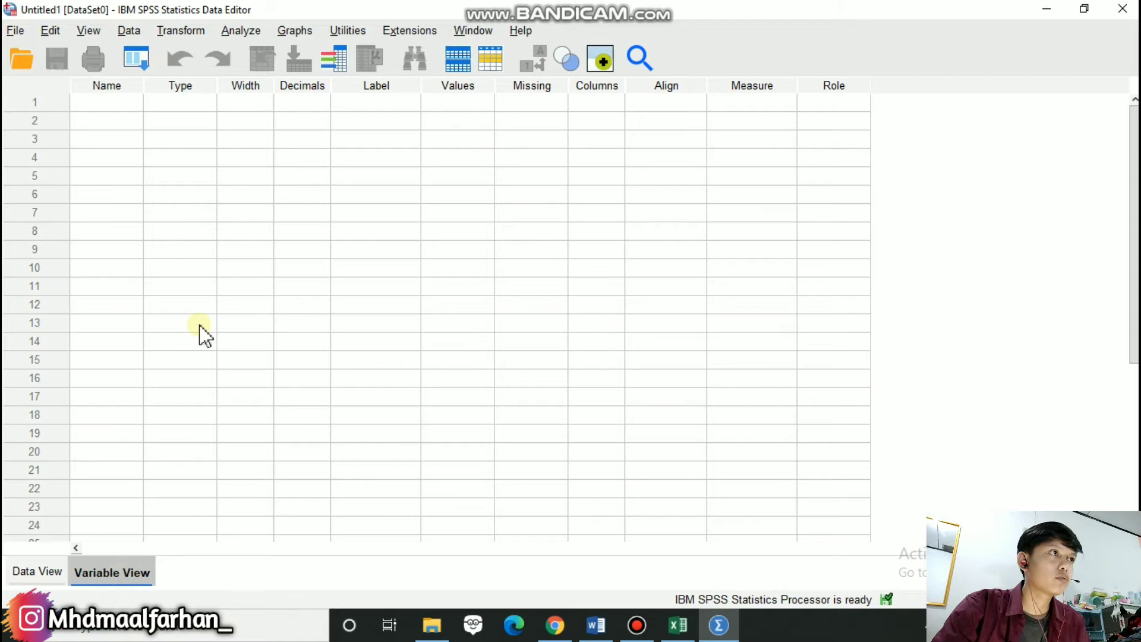
left_click(117, 102)
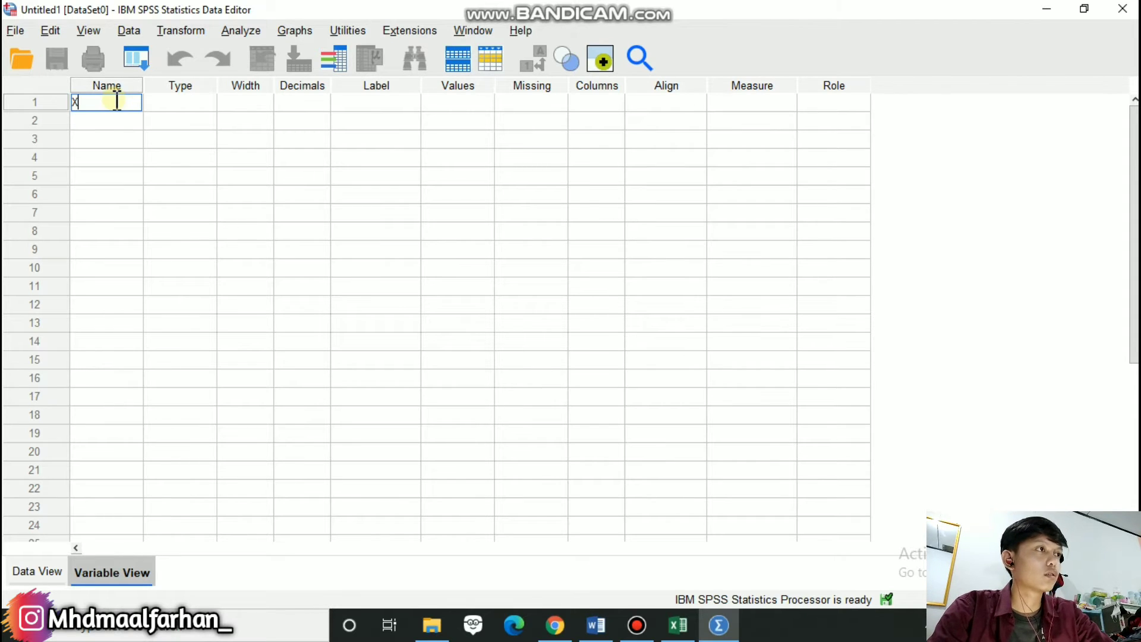
type("X1")
key("Return")
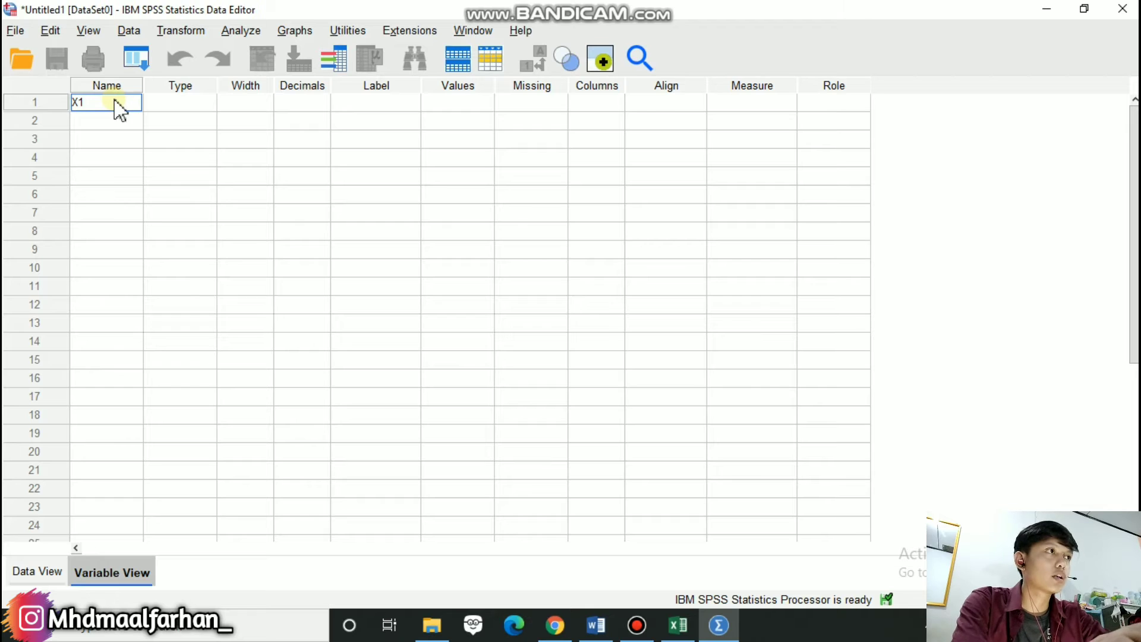
Step: Name the variables in rows 2 to 5 X2, X3, X4 and X5
type("X")
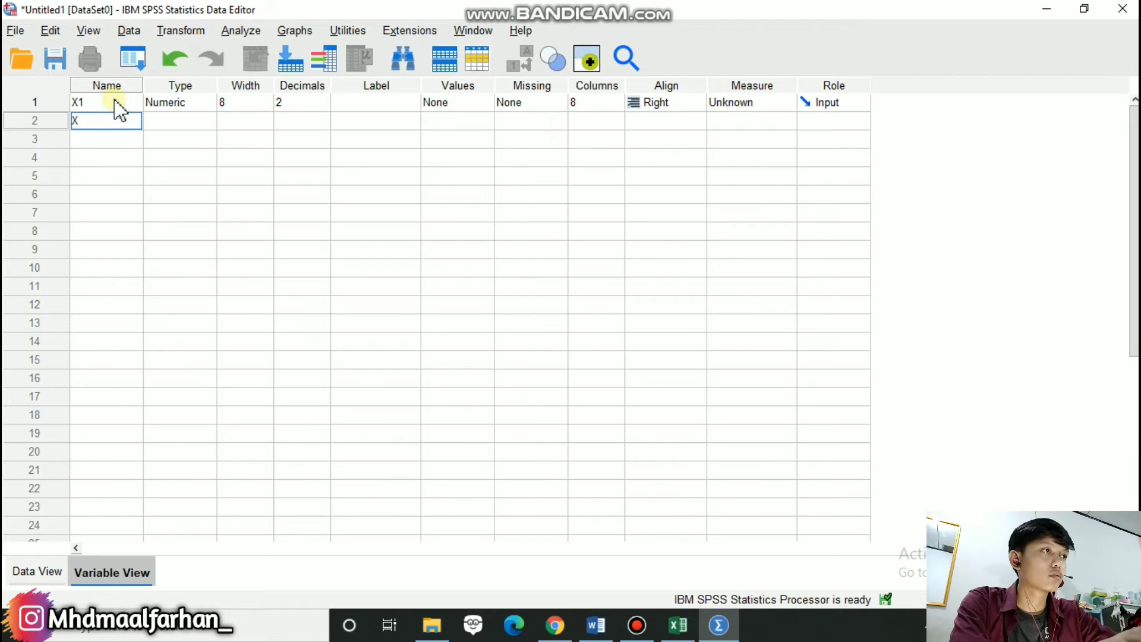
type("2")
key("Return")
type("X")
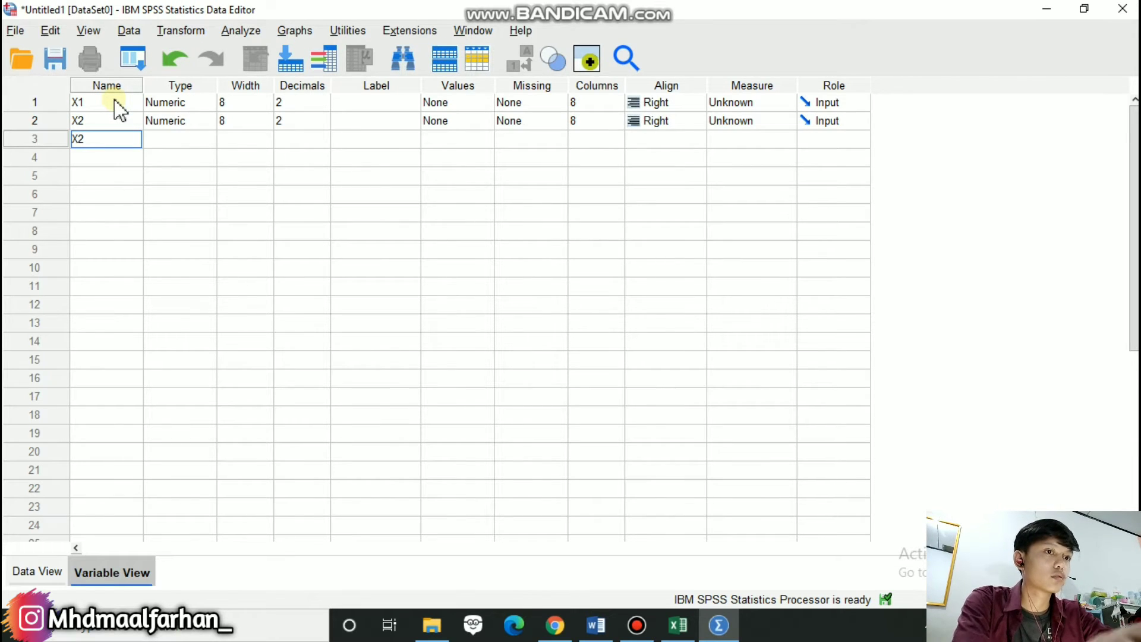
type("3")
key("Return")
type("X")
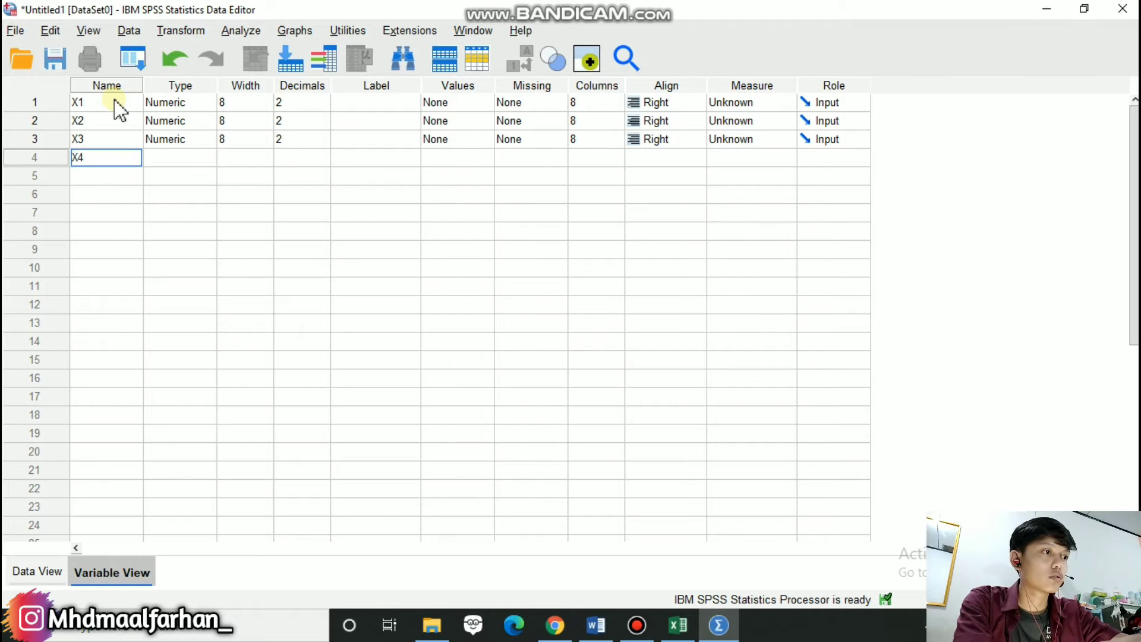
type("4")
key("Return")
type("X5")
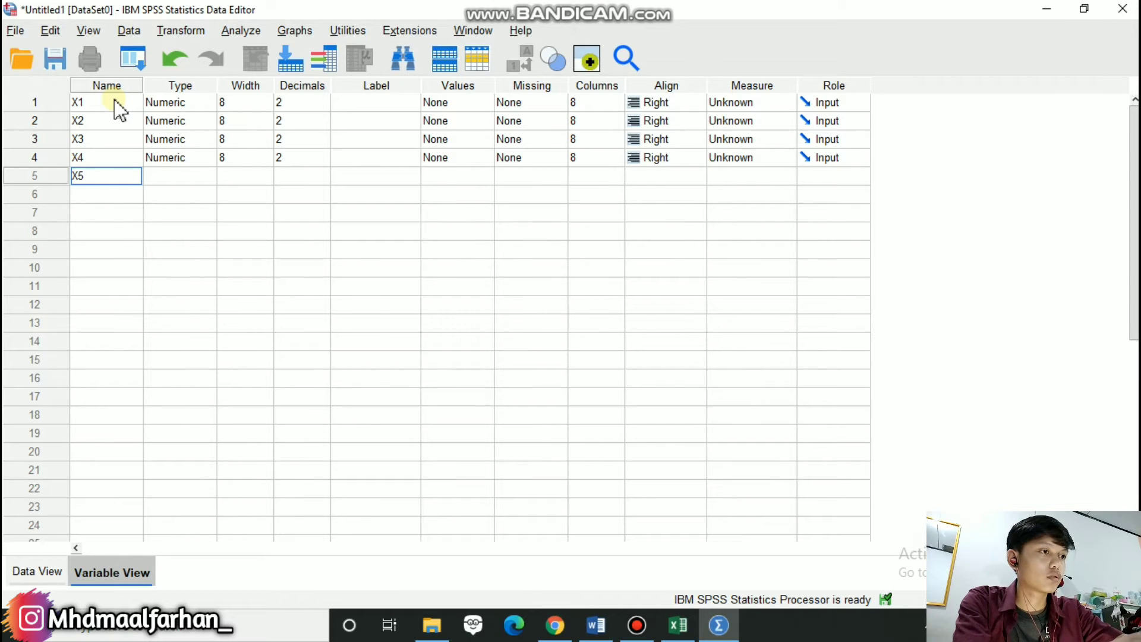
key("Return")
Step: Name the variables in rows 6 to 10 X6 through X10 and the row 11 variable TOTAL
type("X6")
key("Return")
type("X")
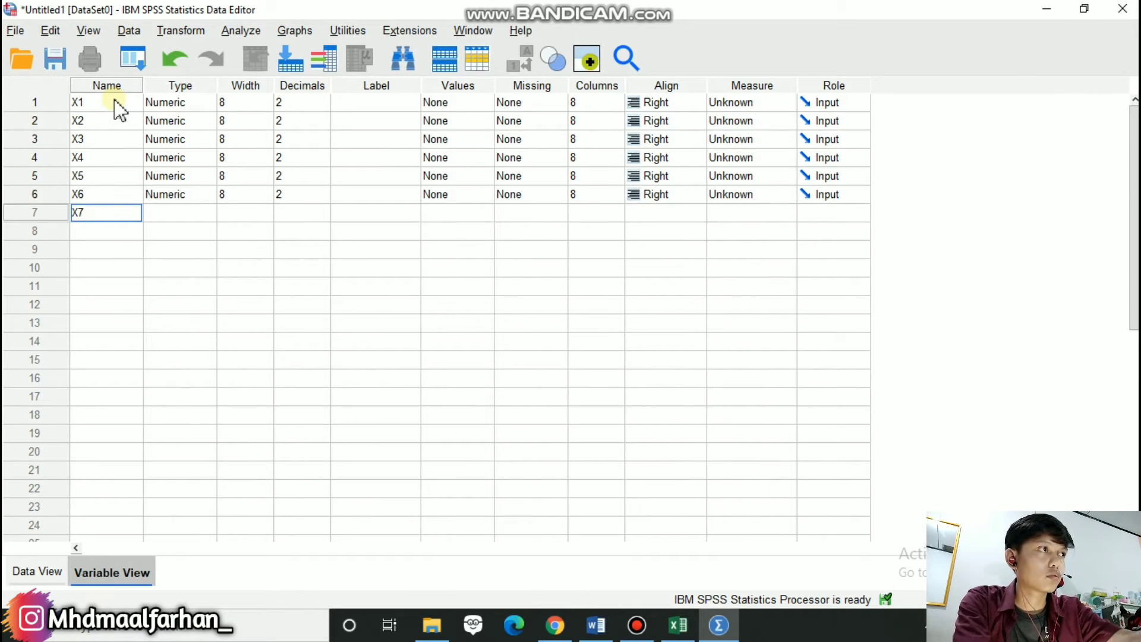
type("7")
key("Return")
type("X8")
key("Return")
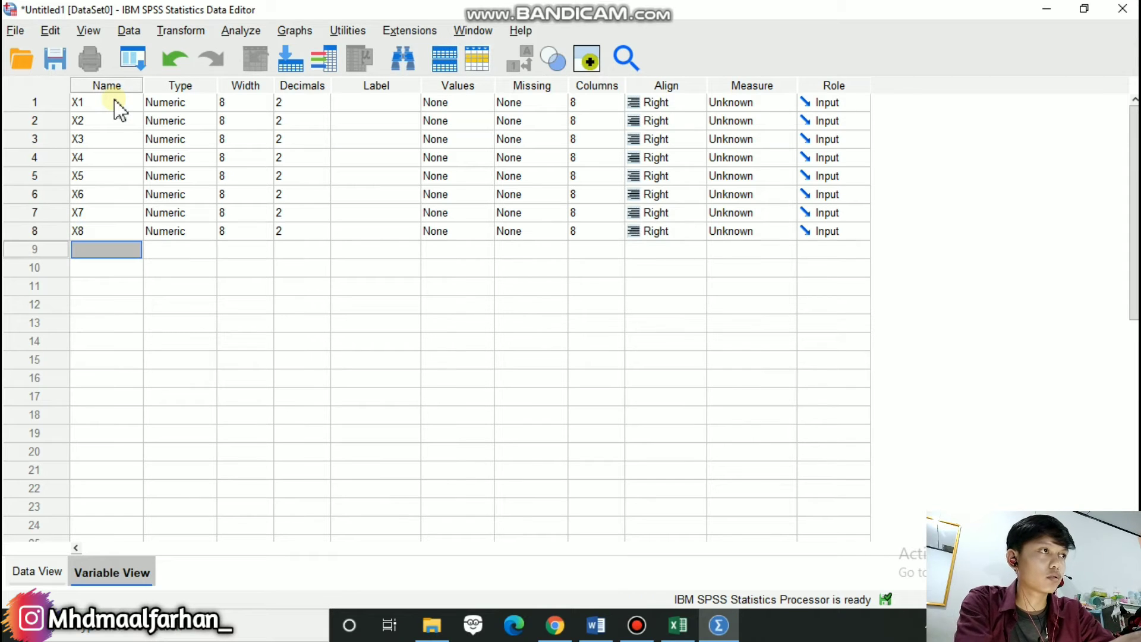
type("X9")
key("Return")
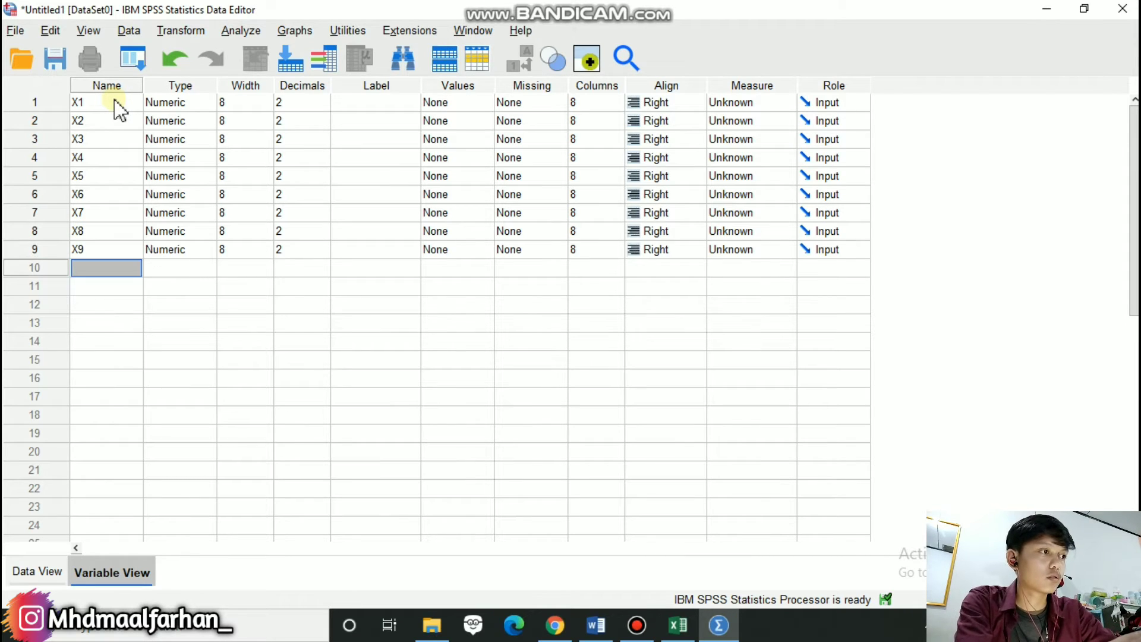
type("X10")
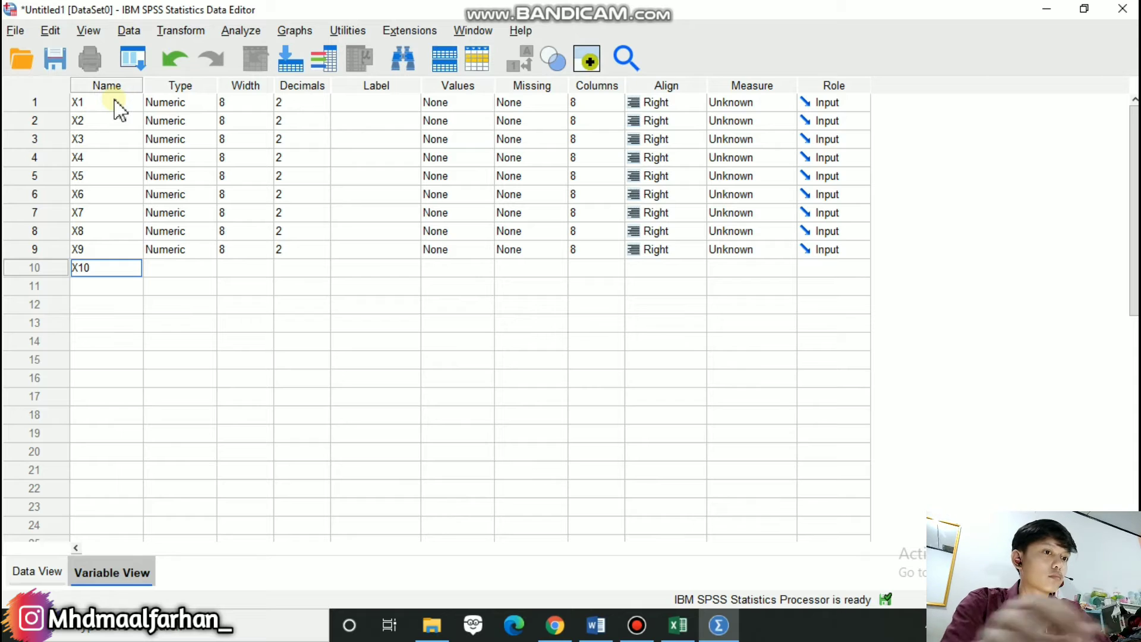
key("Return")
type("TOTAL")
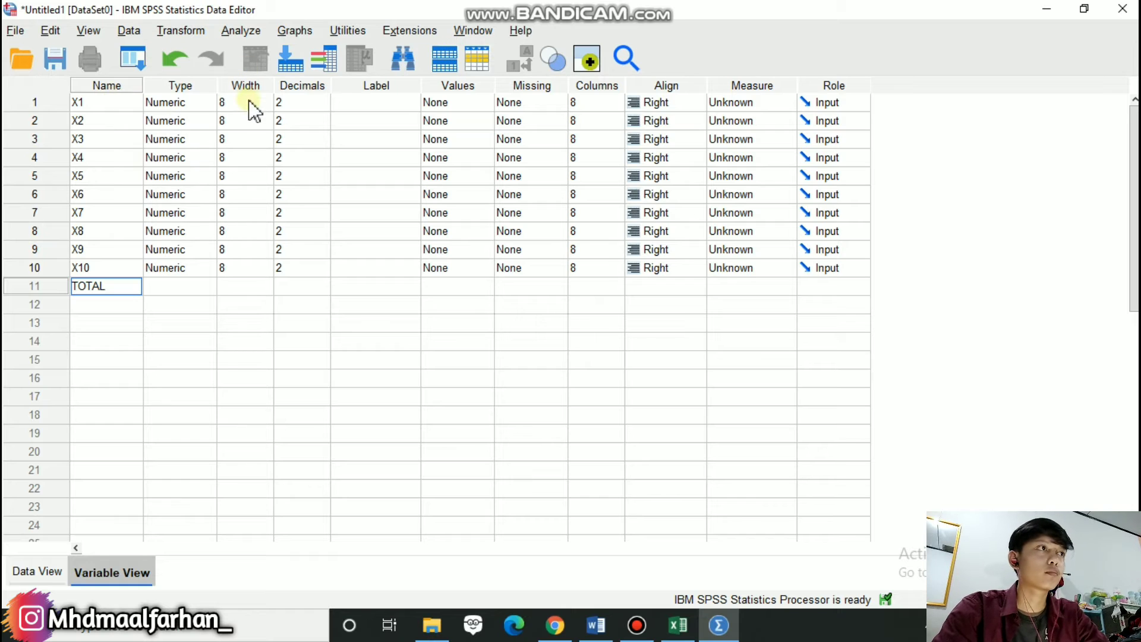
Step: Set the decimals of variables X1 through X5 to 0
left_click(301, 102)
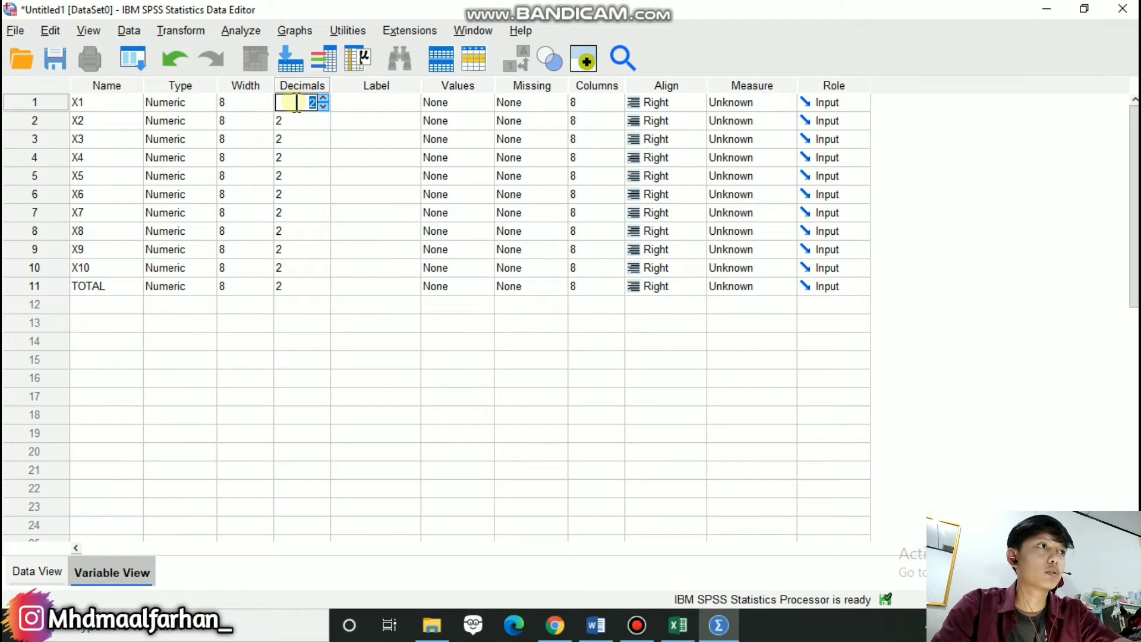
type("0")
left_click(296, 120)
type("0")
left_click(299, 138)
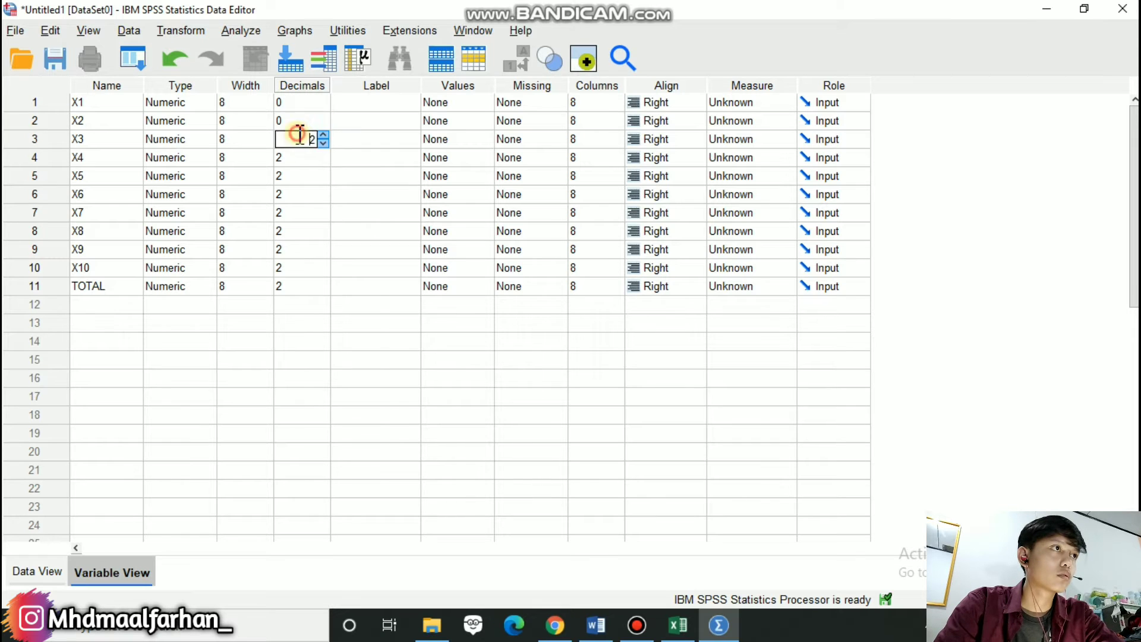
type("0")
left_click(302, 157)
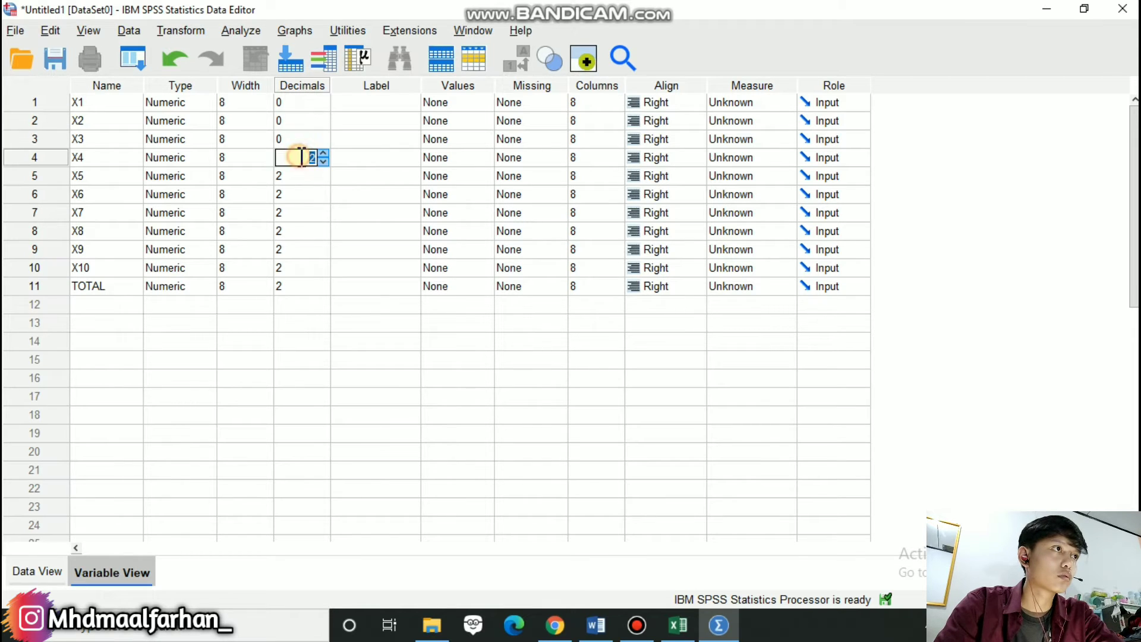
type("0")
left_click(299, 175)
type("0")
Step: Set the decimals of variables X6 through X10 and TOTAL to 0
left_click(299, 194)
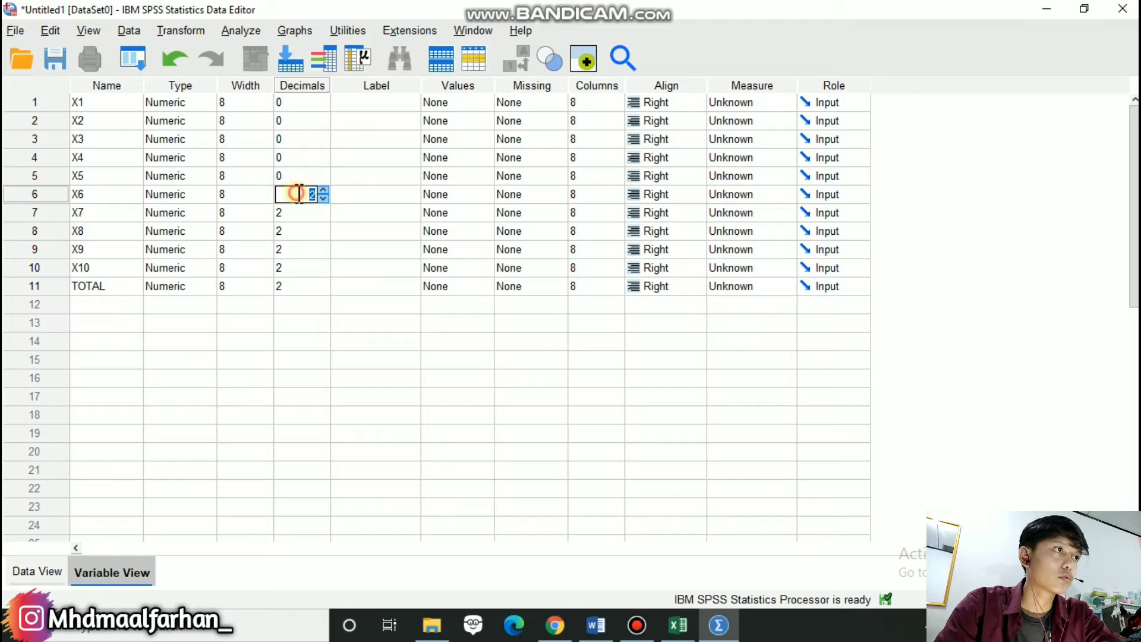
type("0")
left_click(296, 214)
type("0")
left_click(286, 232)
type("0")
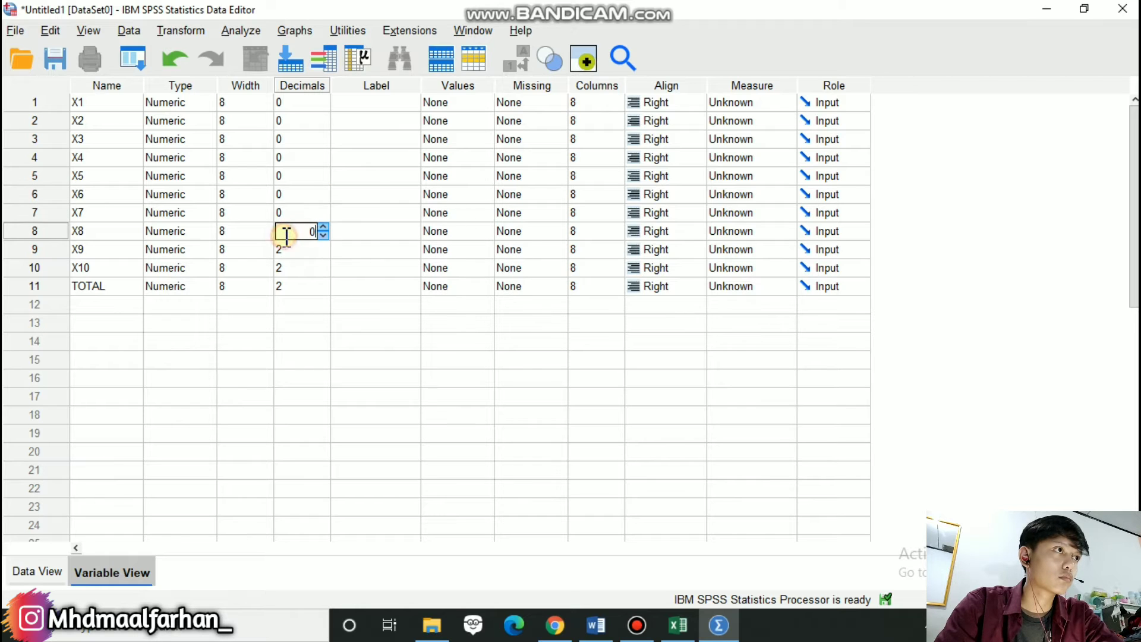
left_click(285, 249)
type("0")
left_click(284, 267)
type("0")
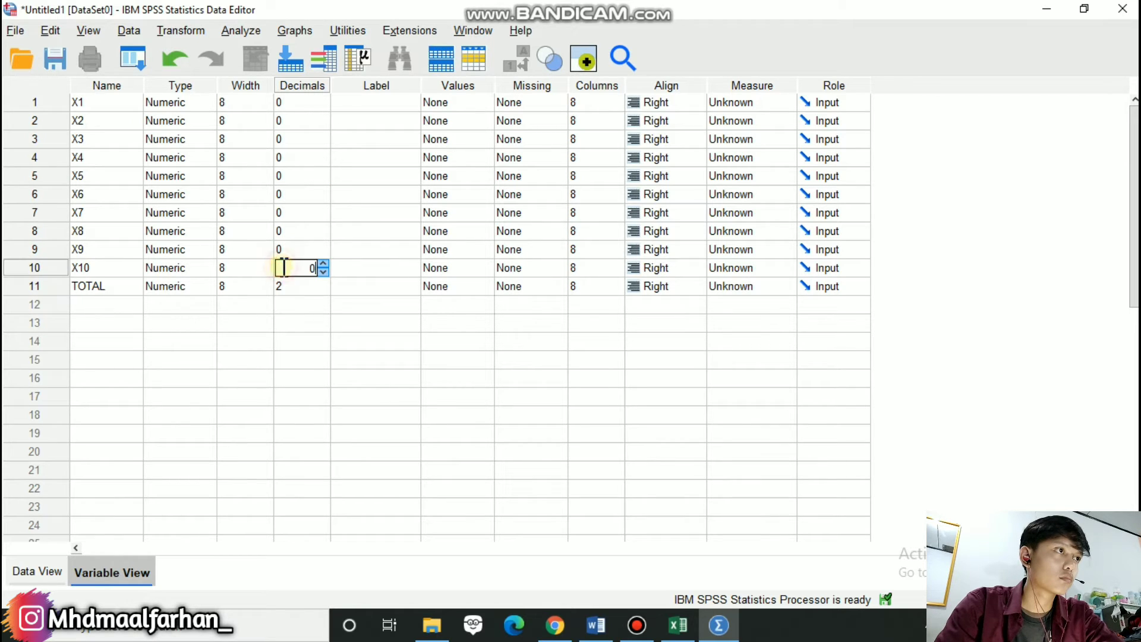
left_click(280, 286)
type("0")
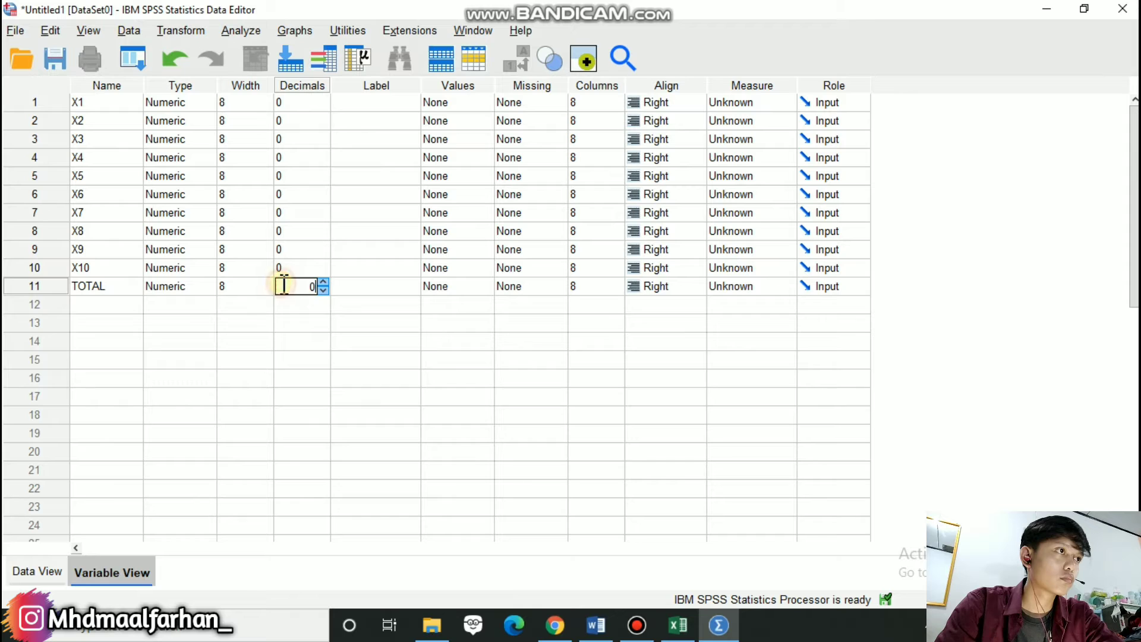
Step: Set the width of variables X1 through X5 to 2
left_click(241, 102)
type("2")
left_click(240, 121)
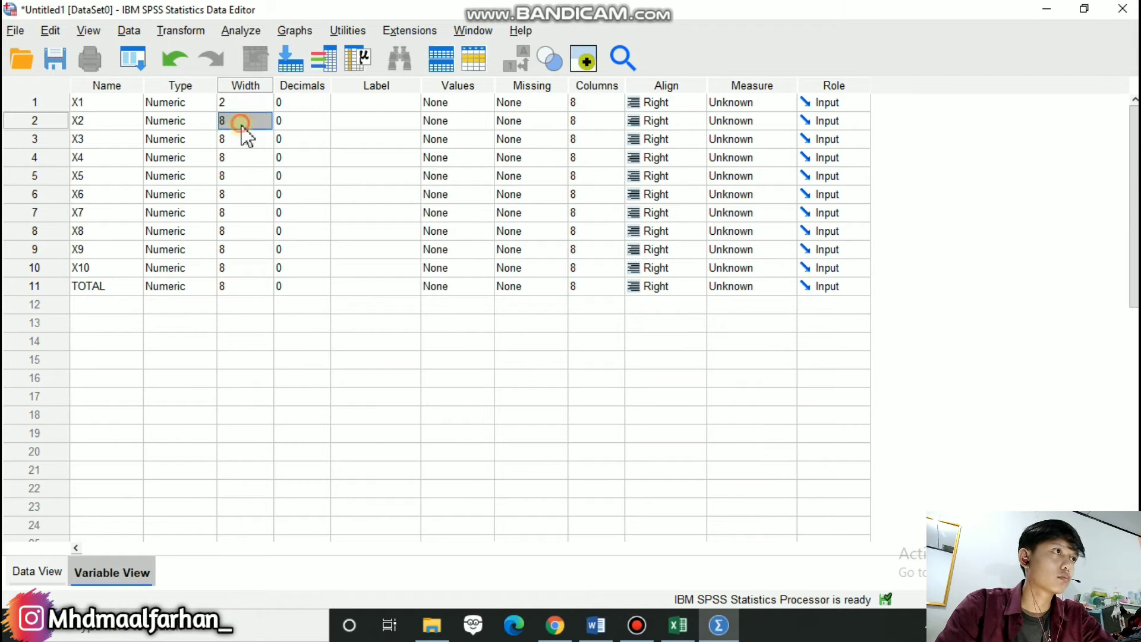
type("2")
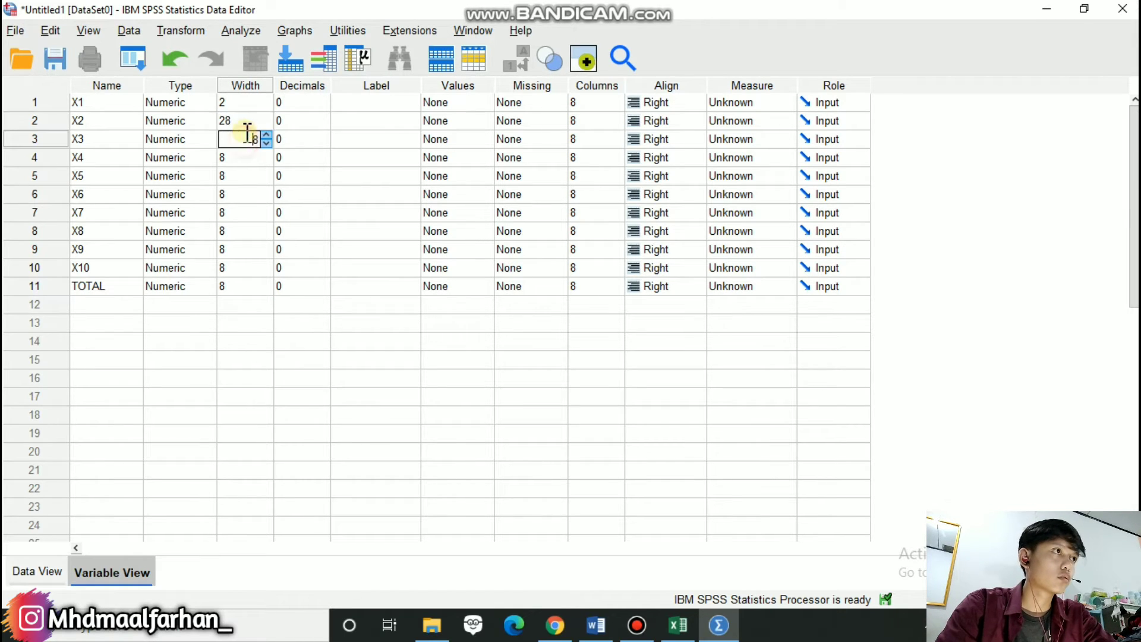
left_click(248, 122)
type("2")
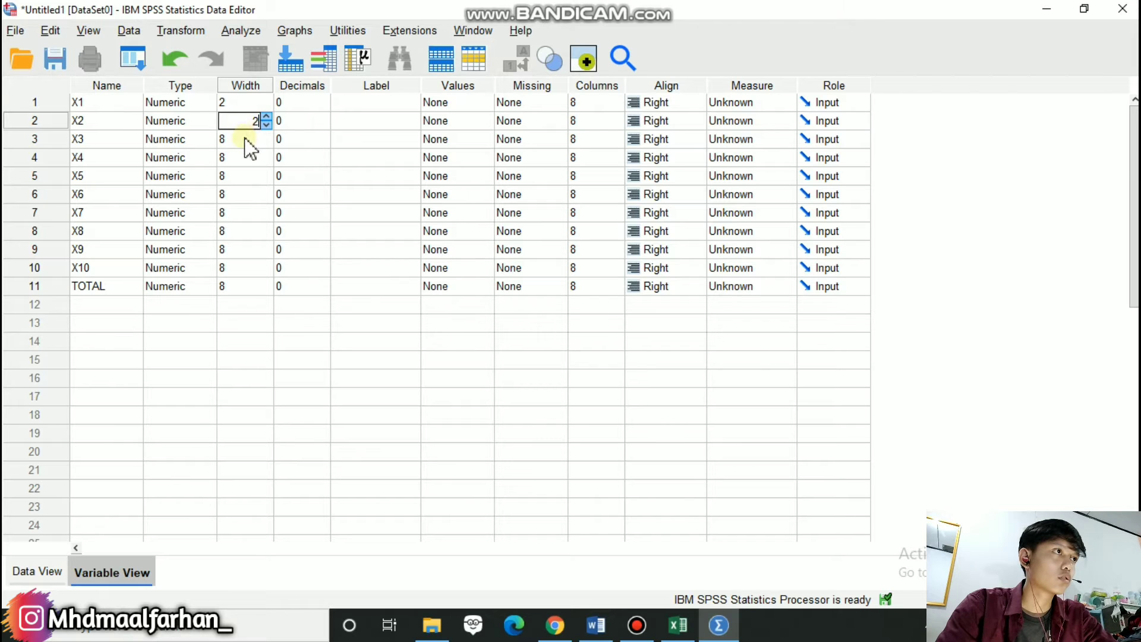
double_click(248, 140)
type("2")
double_click(247, 158)
type("2")
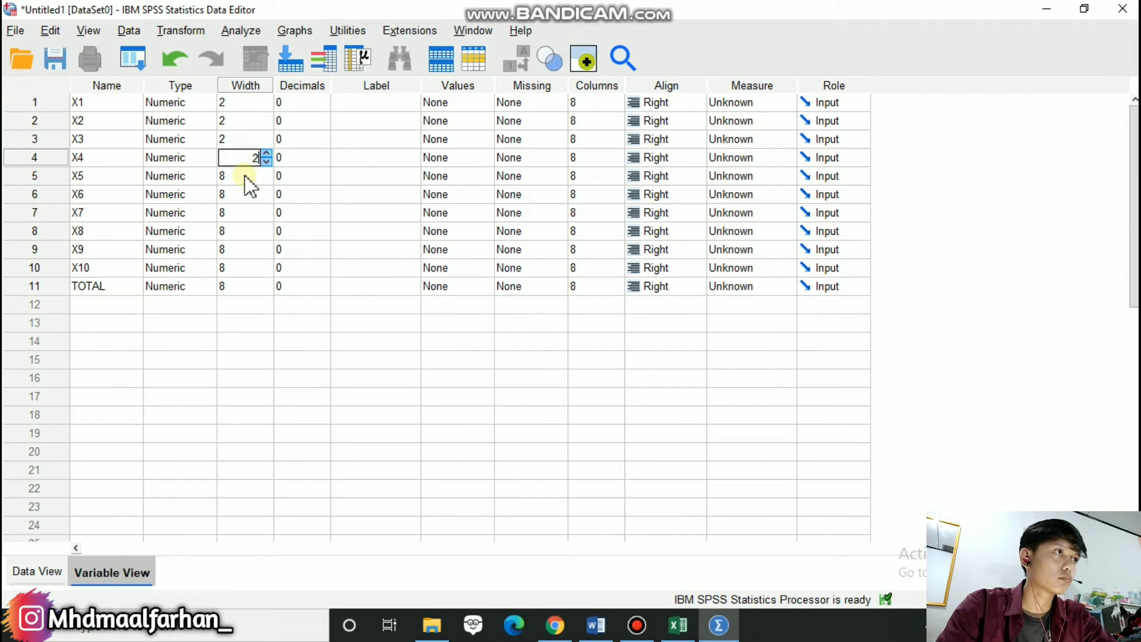
double_click(247, 177)
type("2")
Step: Set the width of variables X6 through X10 and TOTAL to 2
double_click(247, 194)
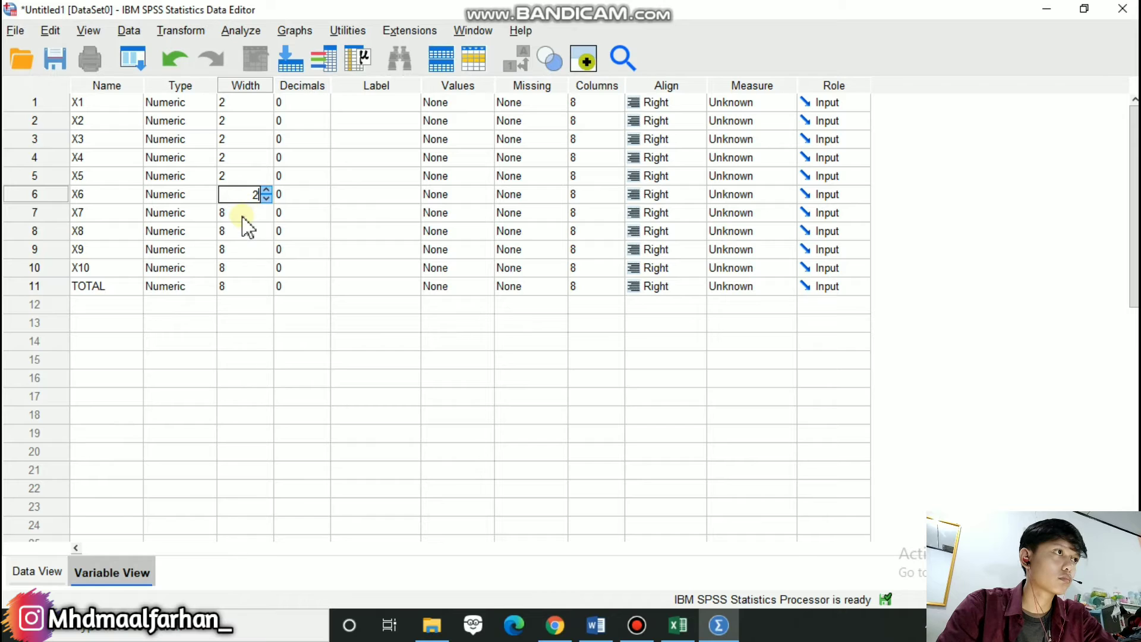
type("2")
double_click(241, 213)
type("2")
double_click(242, 231)
type("2")
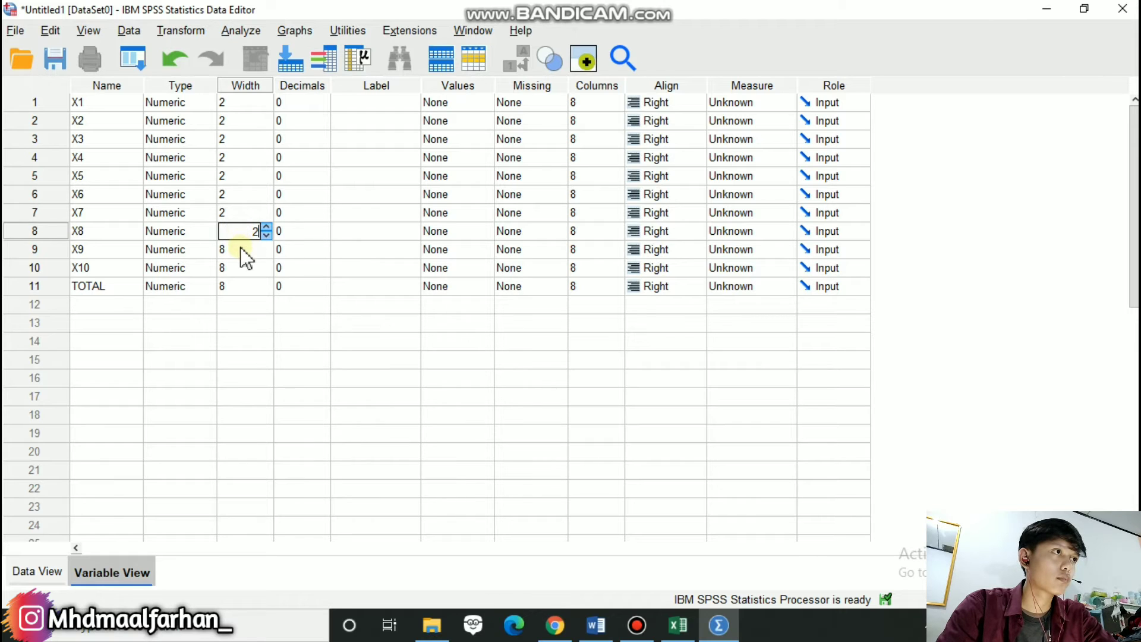
double_click(242, 250)
type("2")
double_click(241, 268)
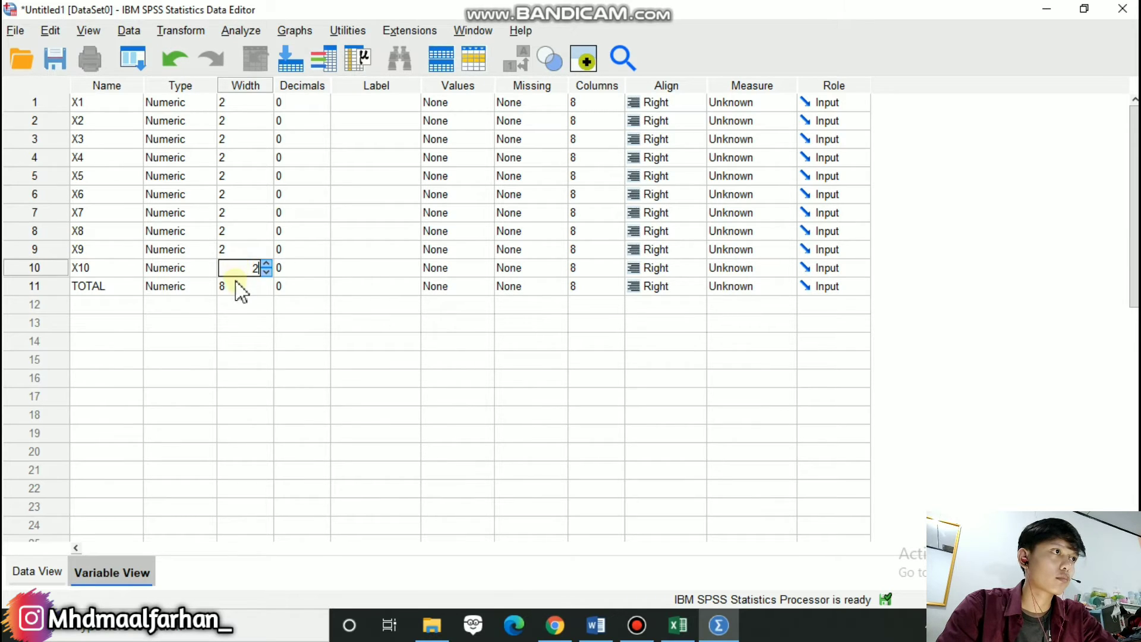
type("2")
double_click(238, 287)
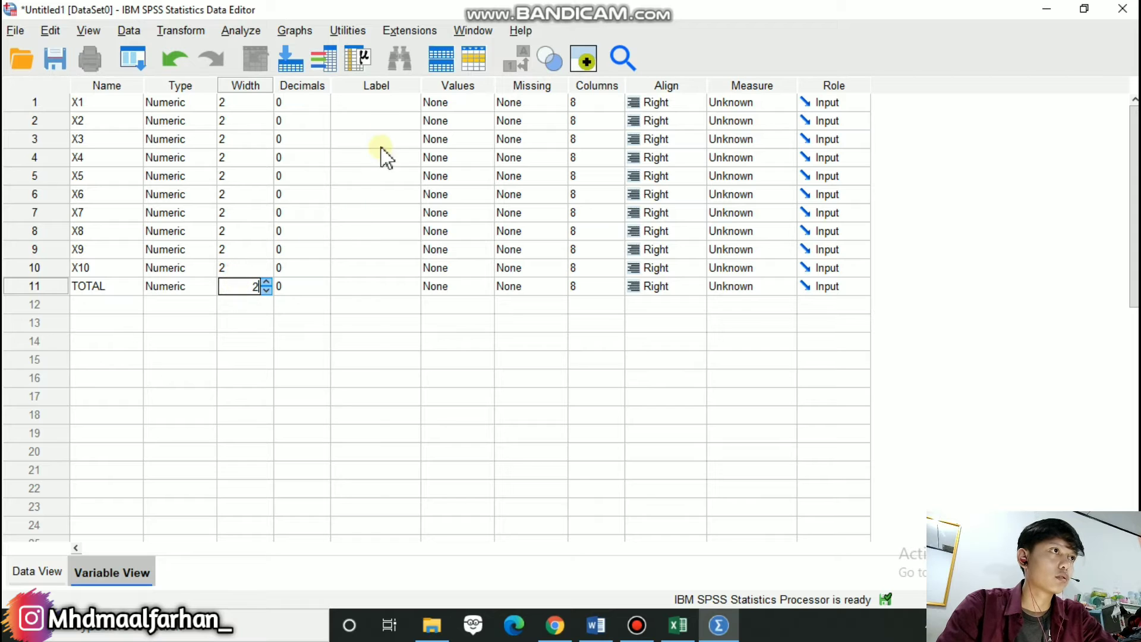
type("2")
Step: Label the first five variables X1, X2, X3, X4 and X5, matching their names
left_click(385, 103)
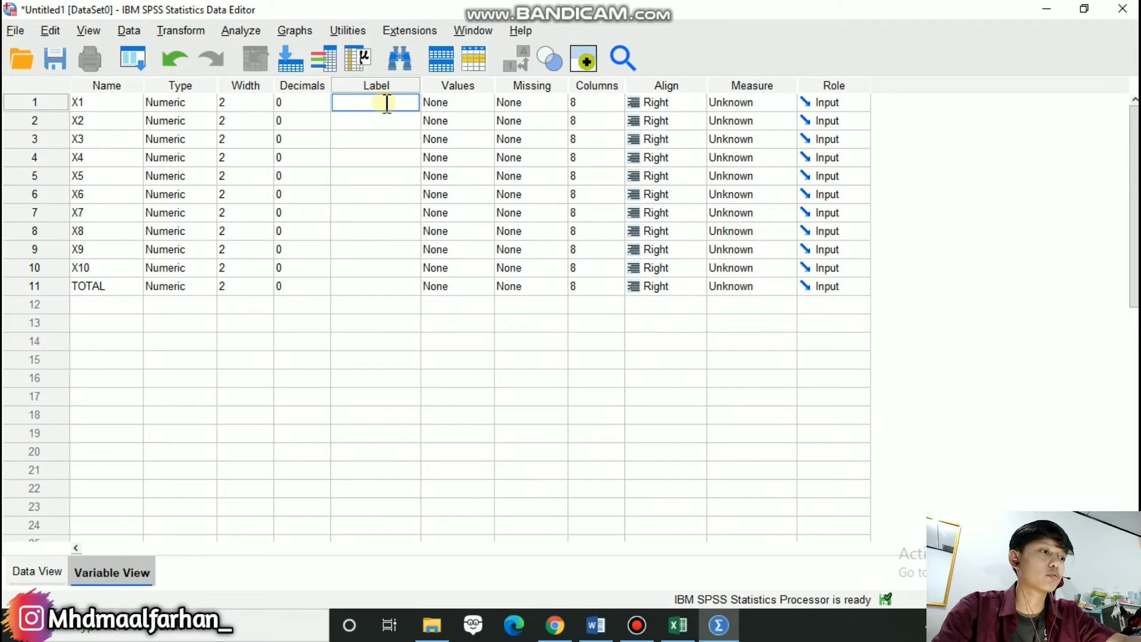
key("Return")
type("X2")
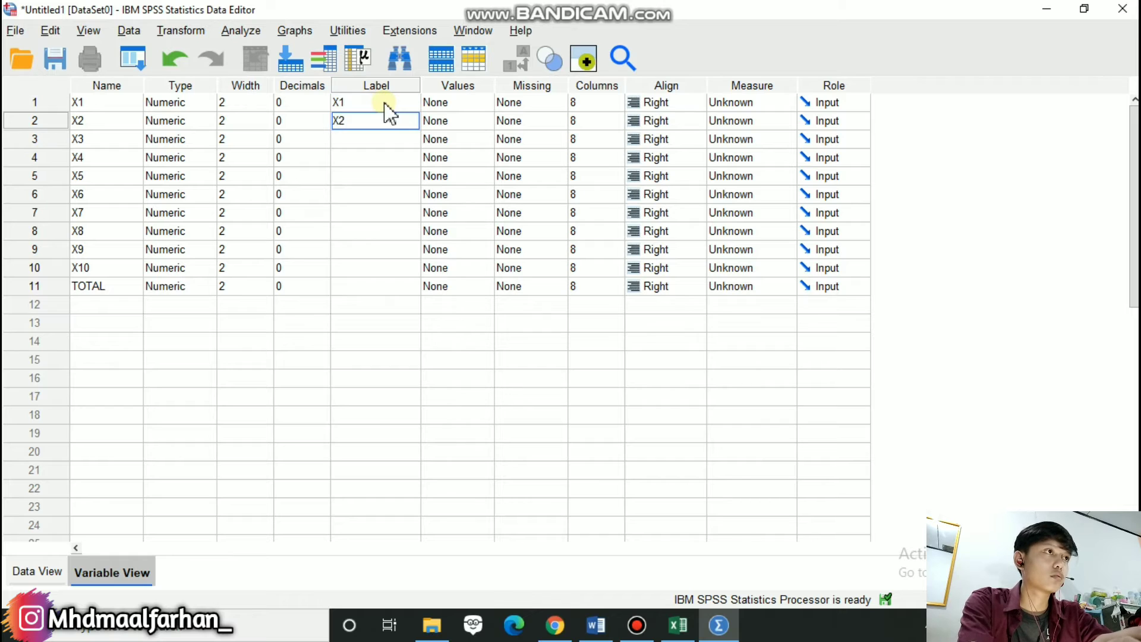
key("Return")
type("S")
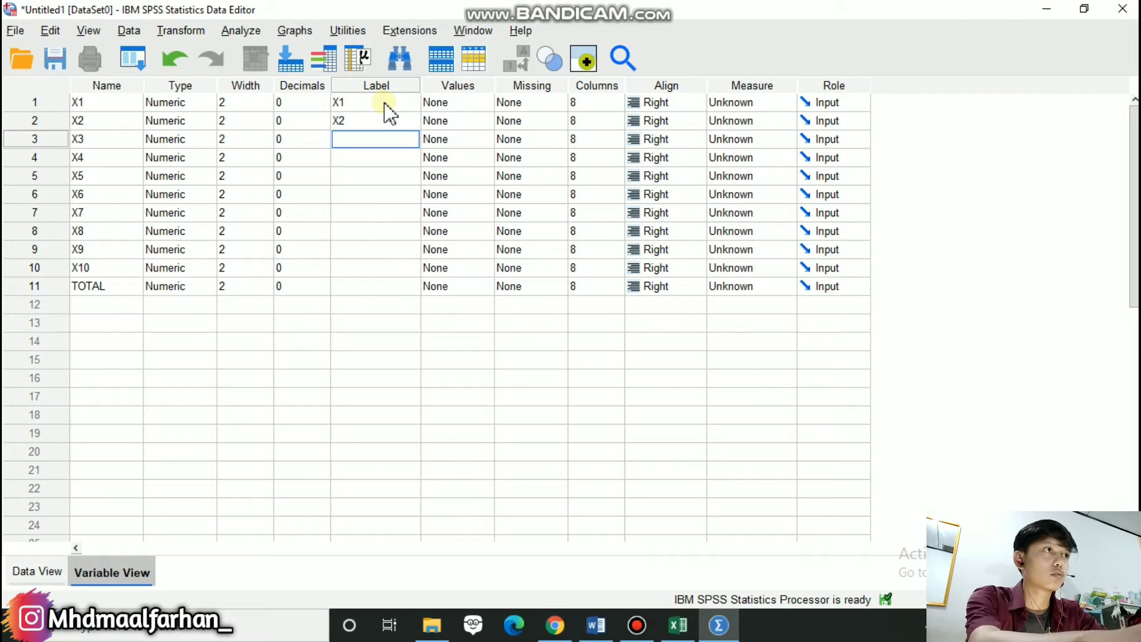
type("3")
key("Return")
type("X4")
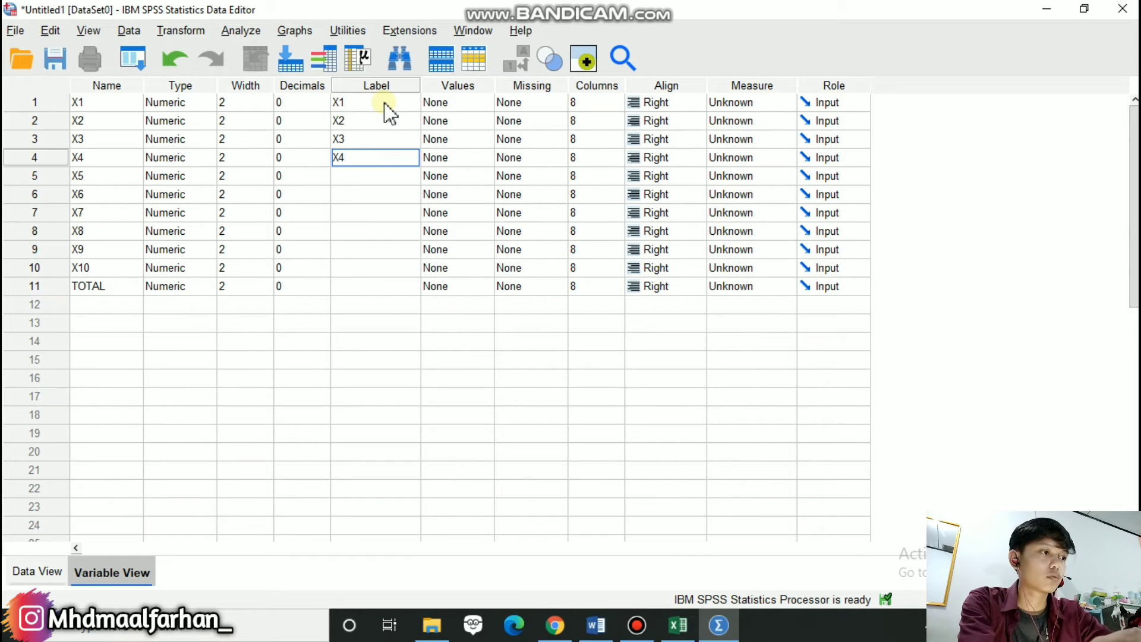
key("Return")
type("X5")
key("Return")
Step: Label the variables in rows 6 to 10 X6, X7, X8, X9 and X10
type("X")
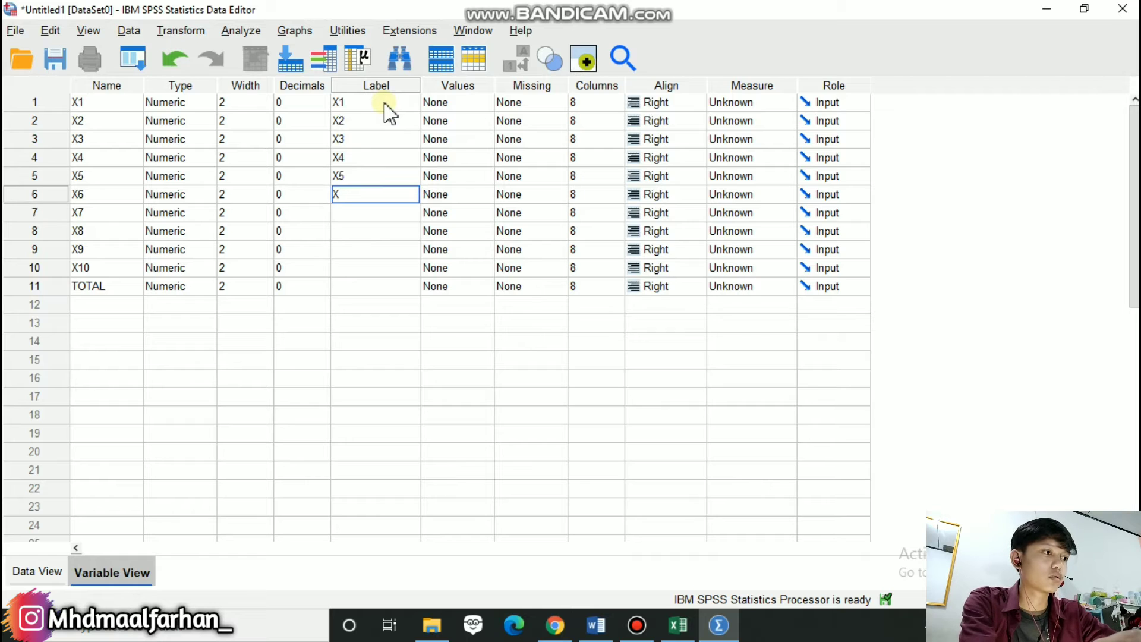
type("6")
key("Return")
type("X7")
key("Return")
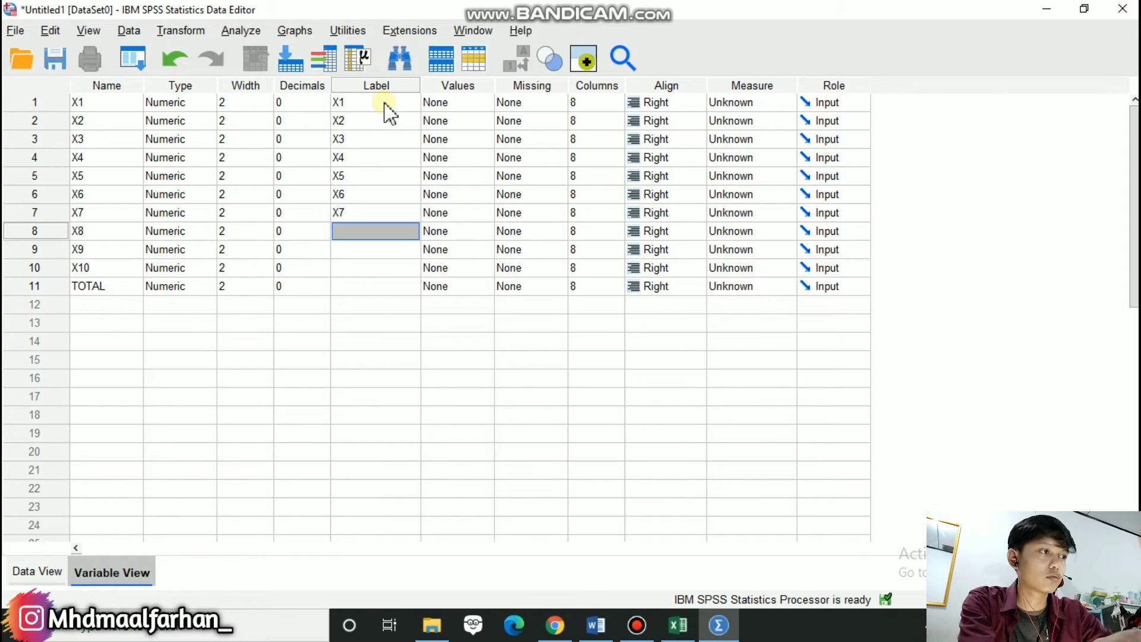
type("X8")
key("Return")
type("X")
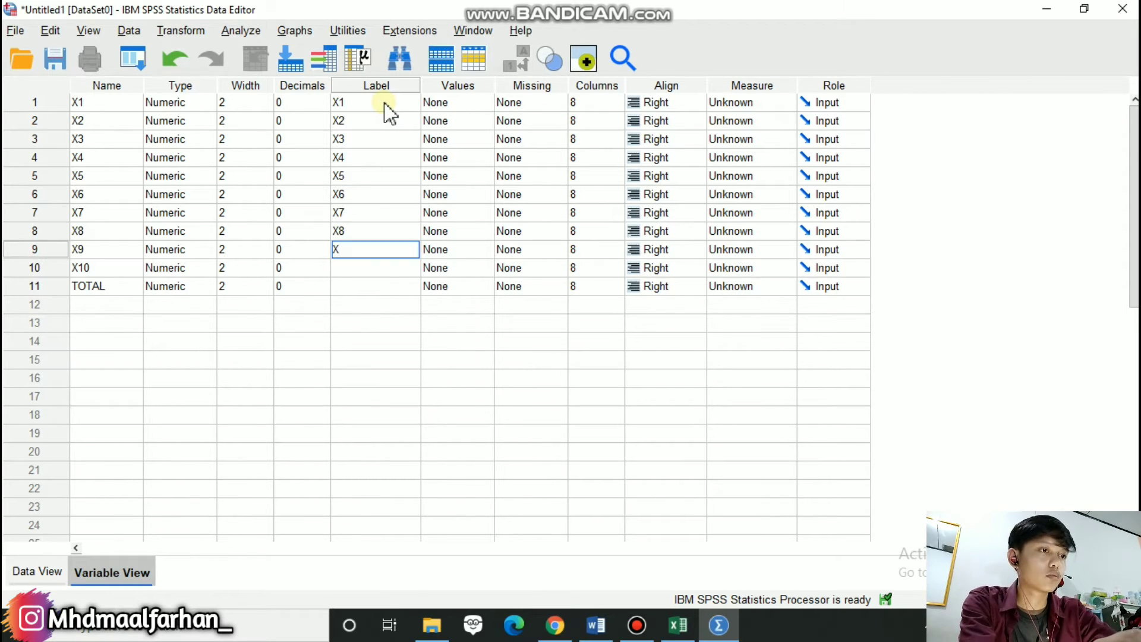
type("9")
key("Return")
type("X10")
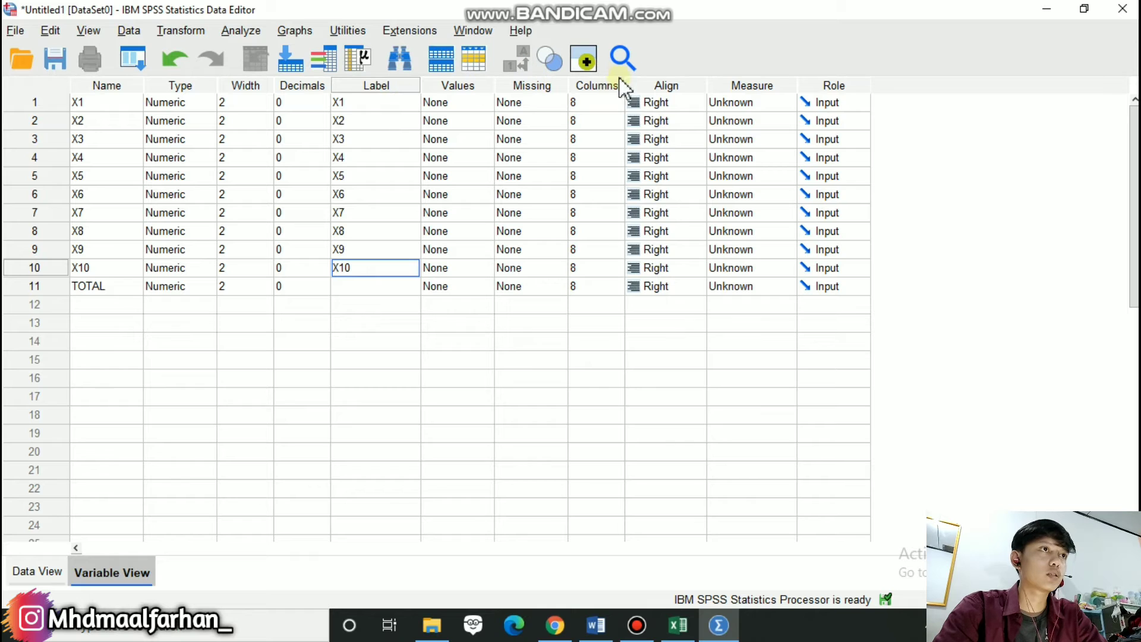
Step: Set the measurement level of variables X1 through X5 to Scale
left_click(758, 101)
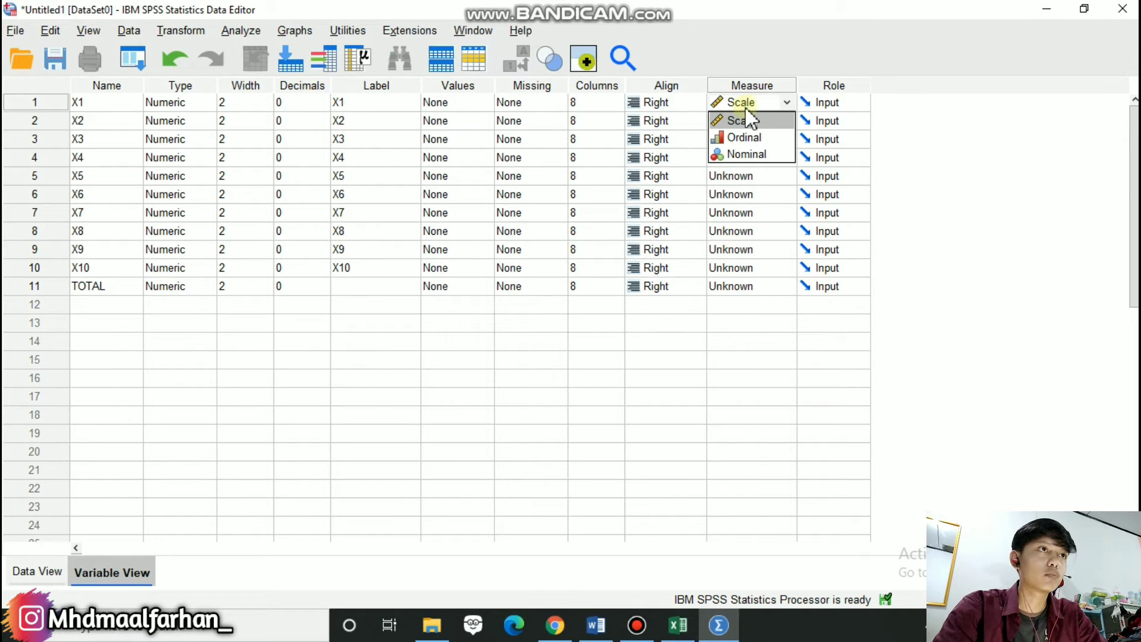
left_click(750, 118)
left_click(748, 121)
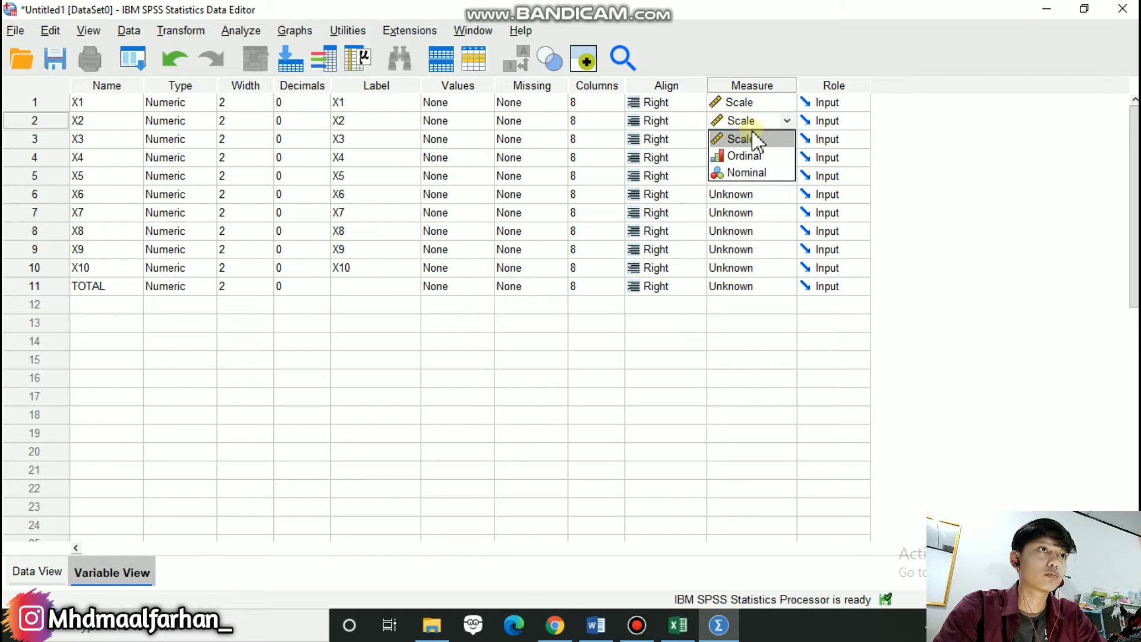
left_click(754, 139)
left_click(752, 156)
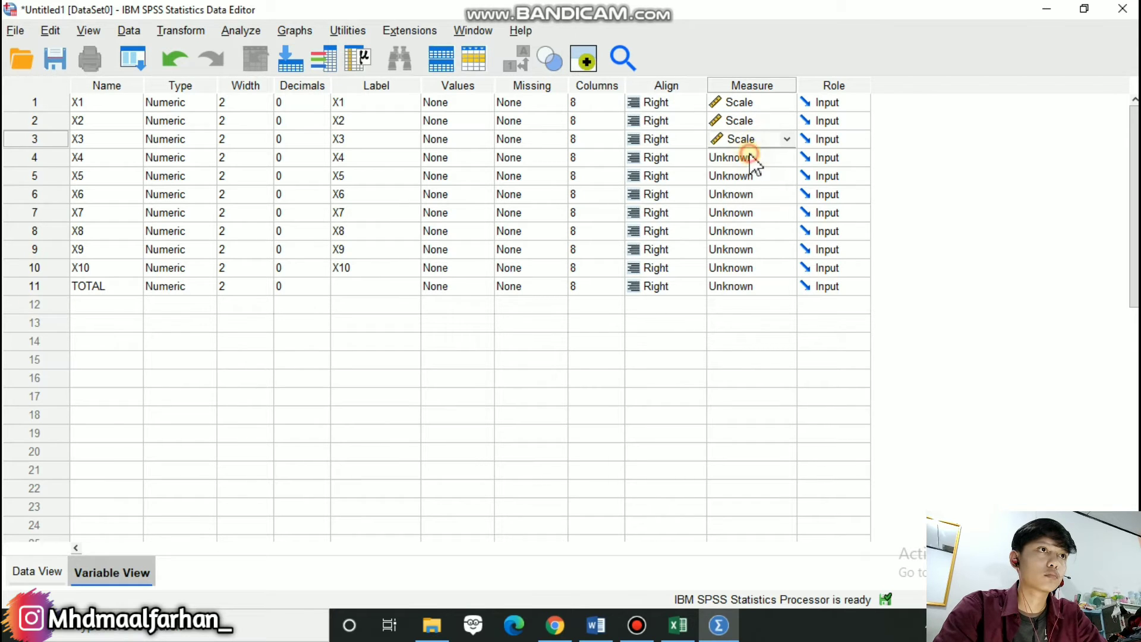
left_click(752, 158)
left_click(751, 174)
left_click(750, 175)
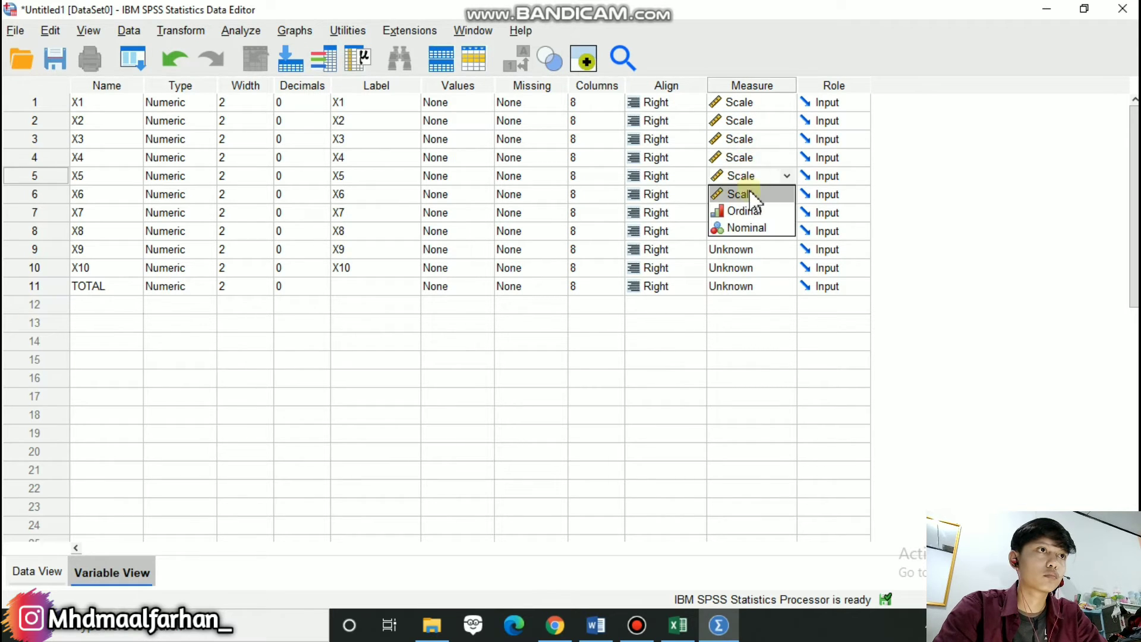
left_click(751, 192)
Step: Set the measurement level of variables X6 through X10 and TOTAL to Scale
left_click(750, 194)
left_click(751, 212)
left_click(751, 214)
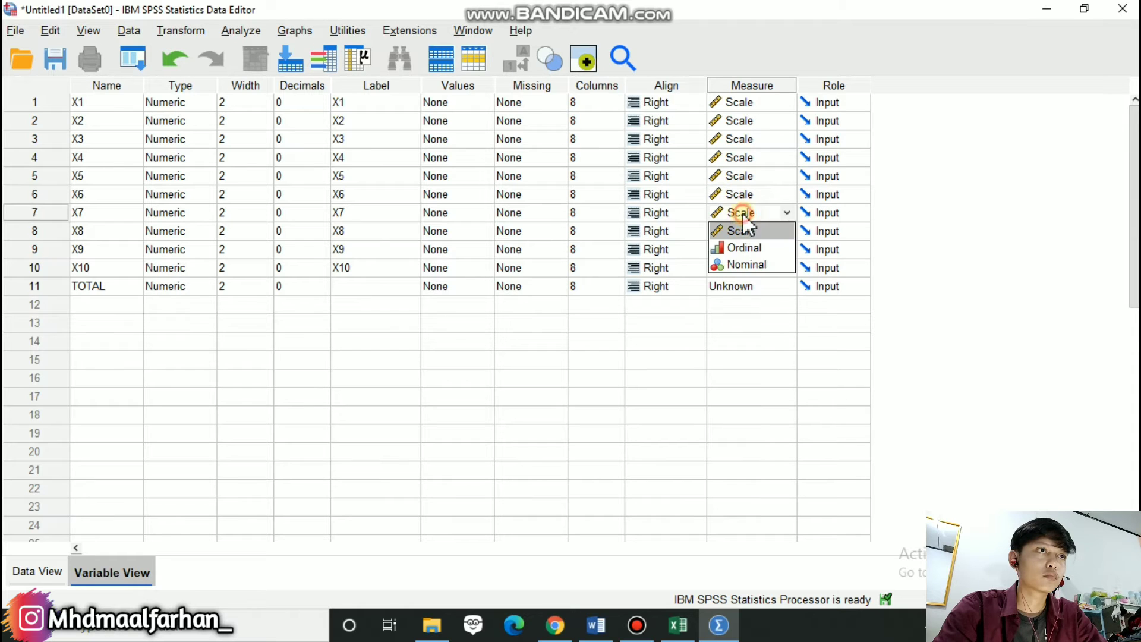
left_click(747, 232)
left_click(745, 235)
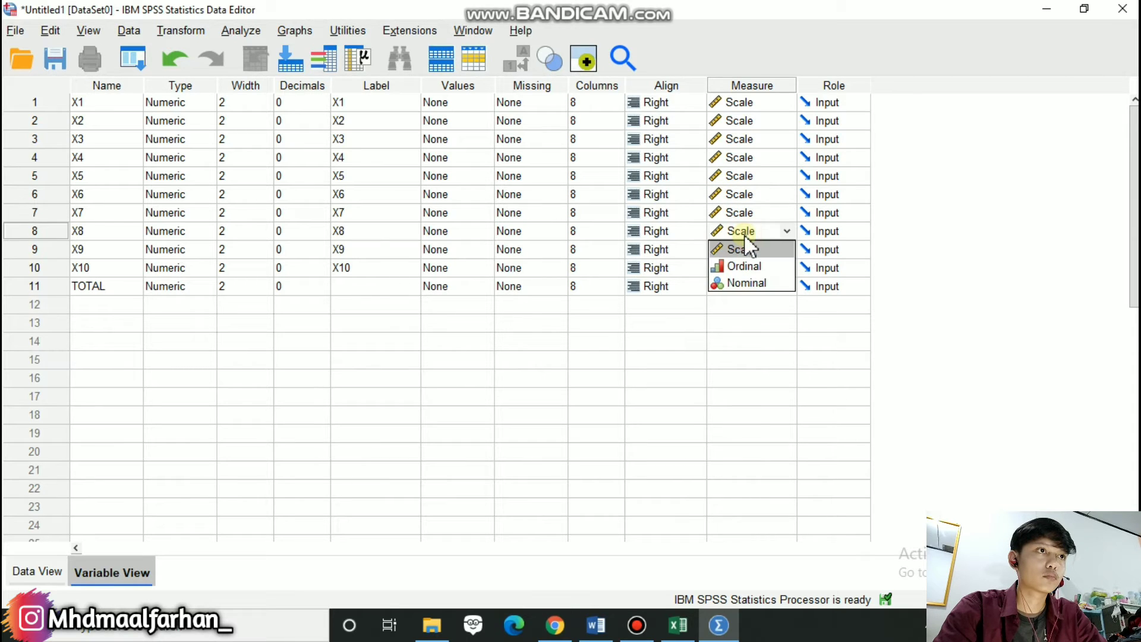
left_click(747, 248)
left_click(747, 248)
left_click(748, 266)
left_click(749, 268)
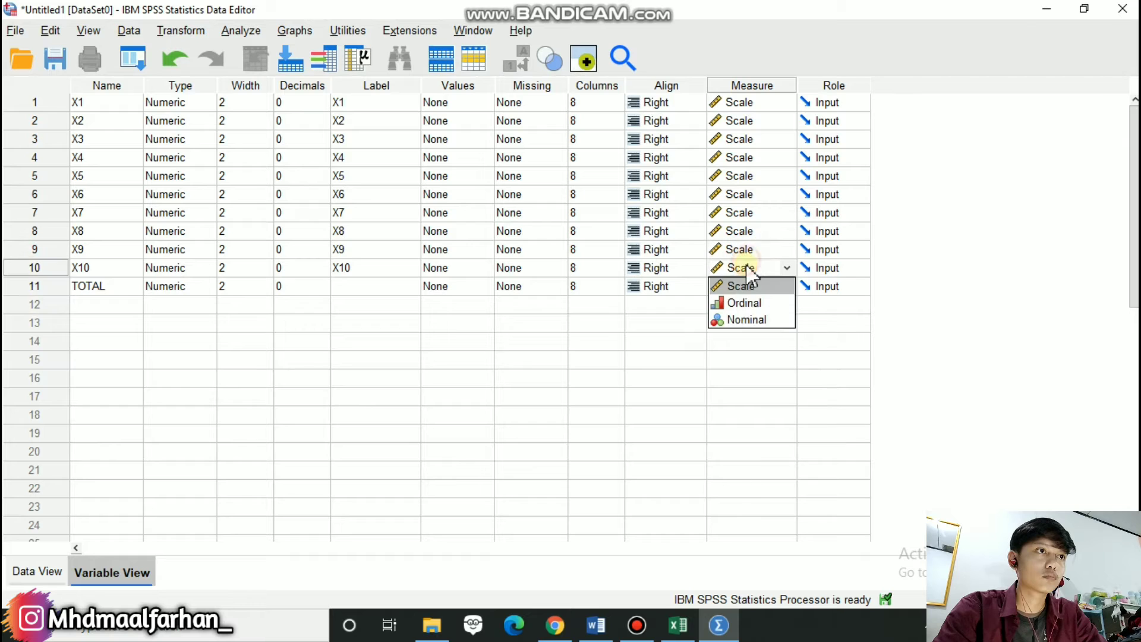
left_click(746, 286)
left_click(747, 287)
left_click(746, 304)
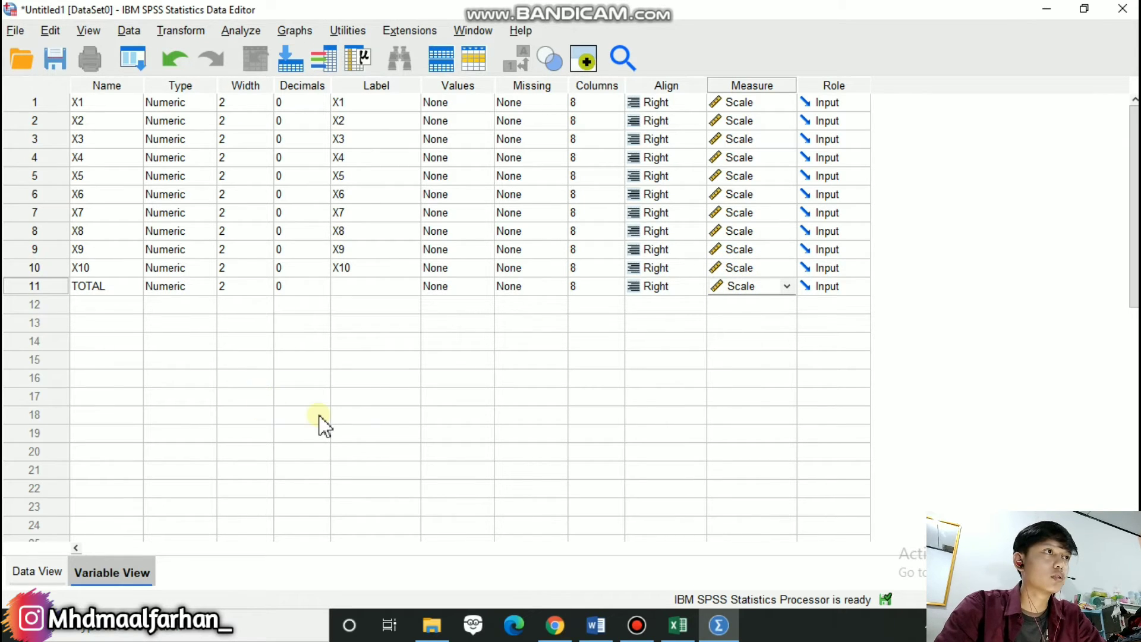
Step: Show the empty data grid, switch to Excel and copy the item scores and totals in B4:L15 of the QUISIONER sheet
left_click(36, 572)
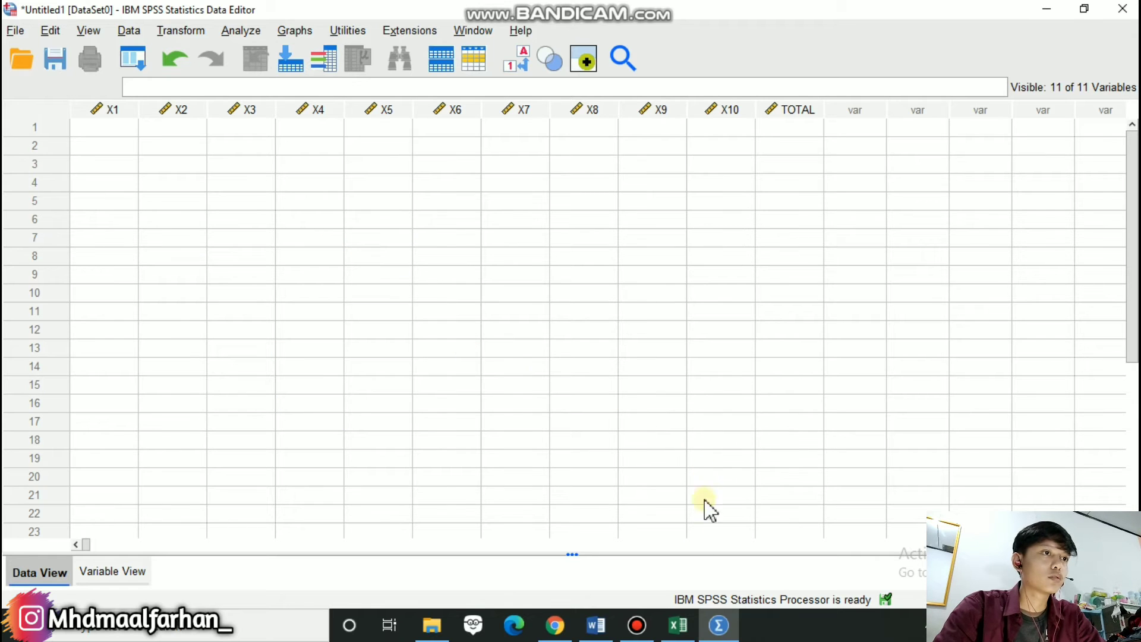
left_click(681, 626)
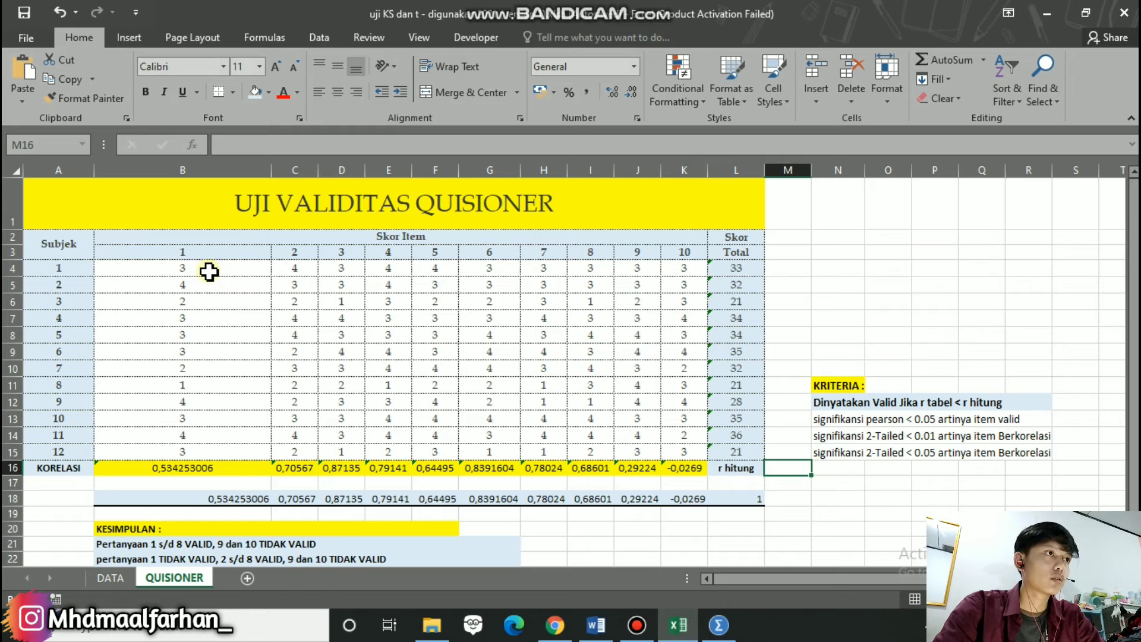
left_click_drag(209, 271, 739, 455)
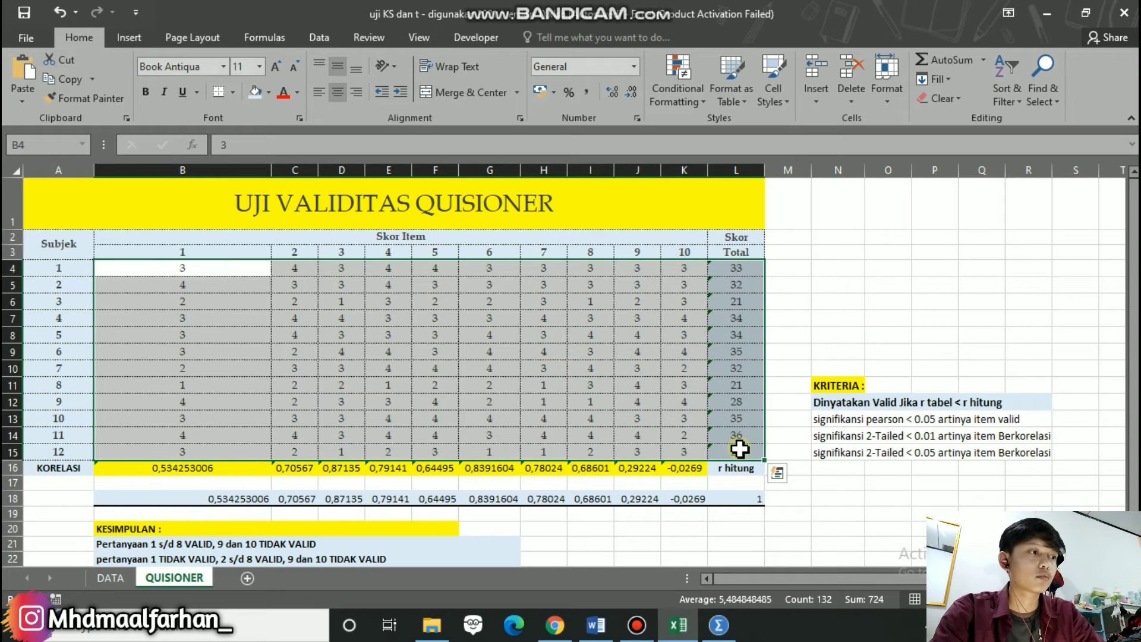
key("ctrl+c")
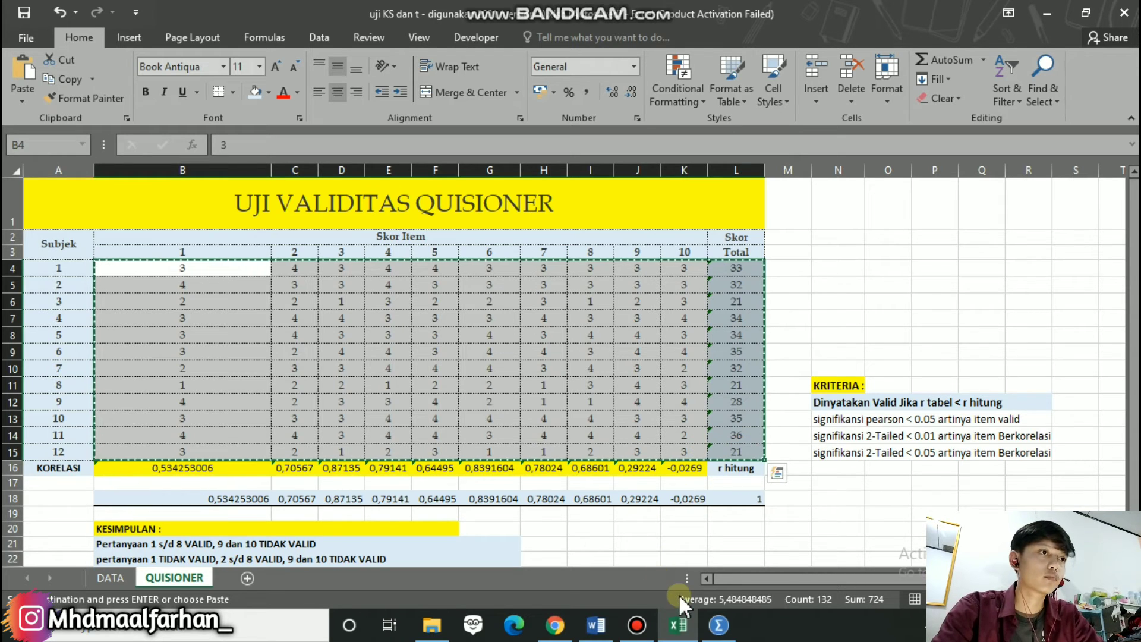
Step: Switch back to SPSS and paste the copied scores into the data grid, starting at the first row of X1
left_click(717, 627)
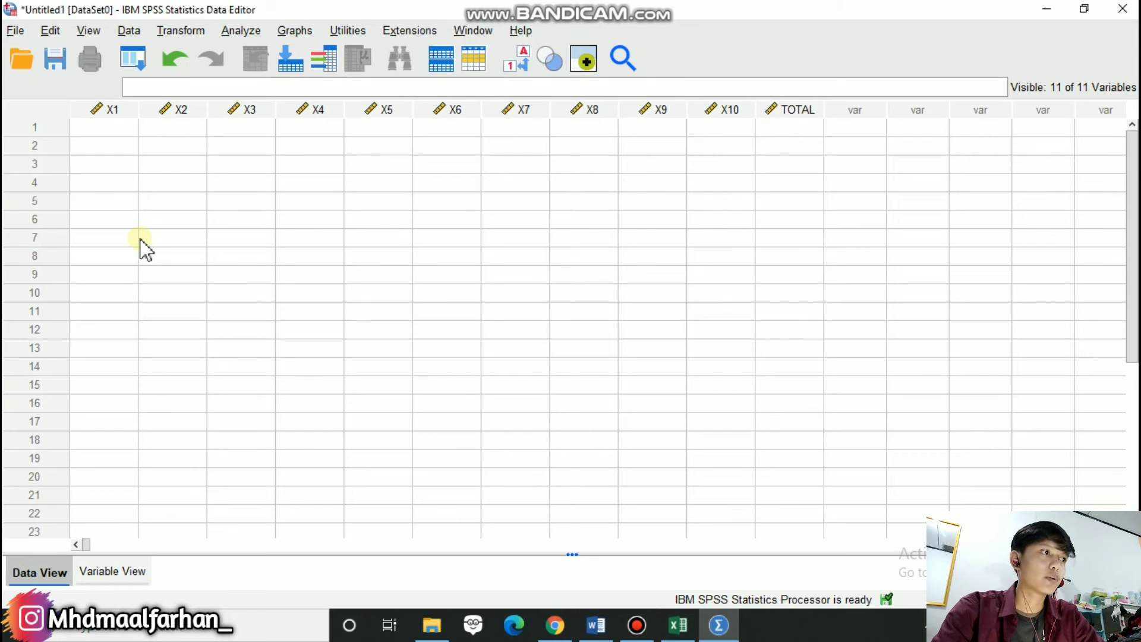
left_click(117, 128)
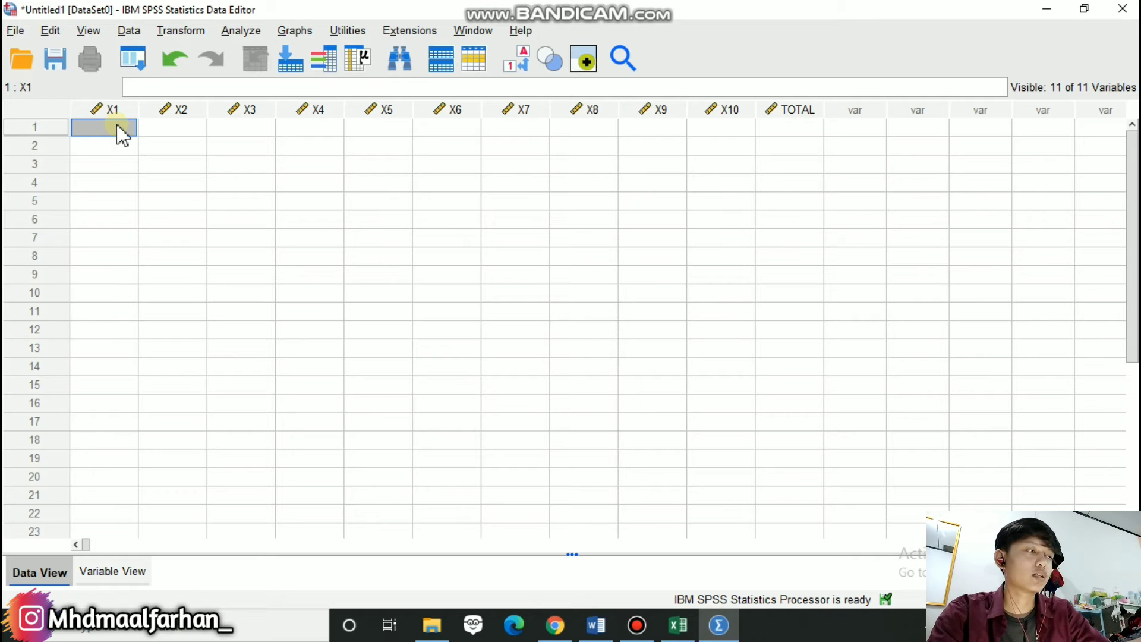
key("ctrl+v")
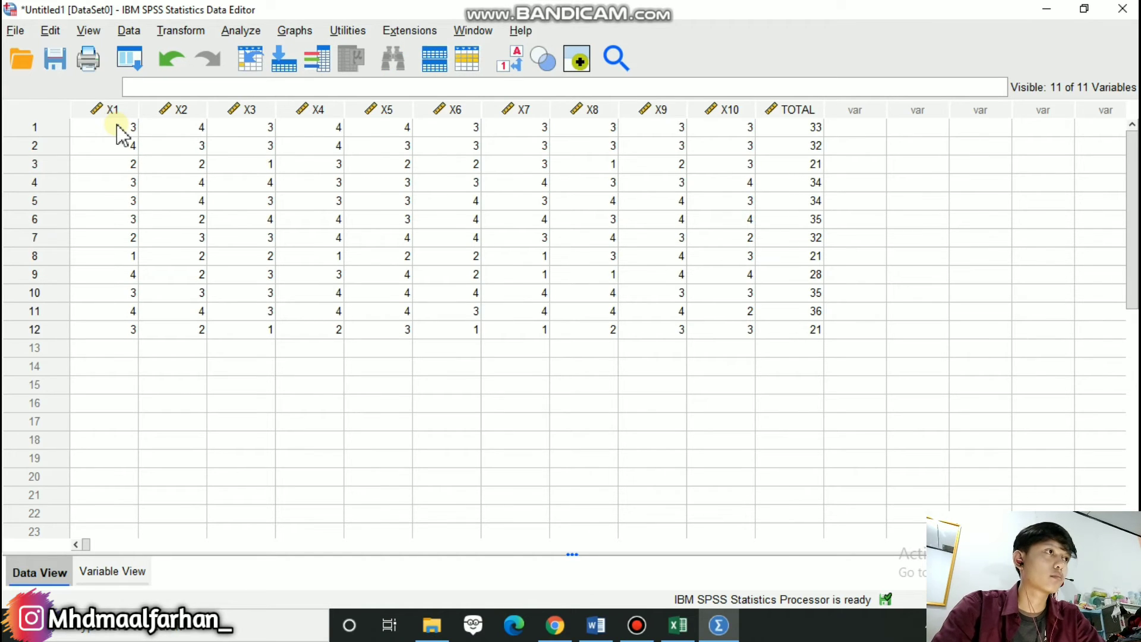
left_click_drag(117, 128, 129, 333)
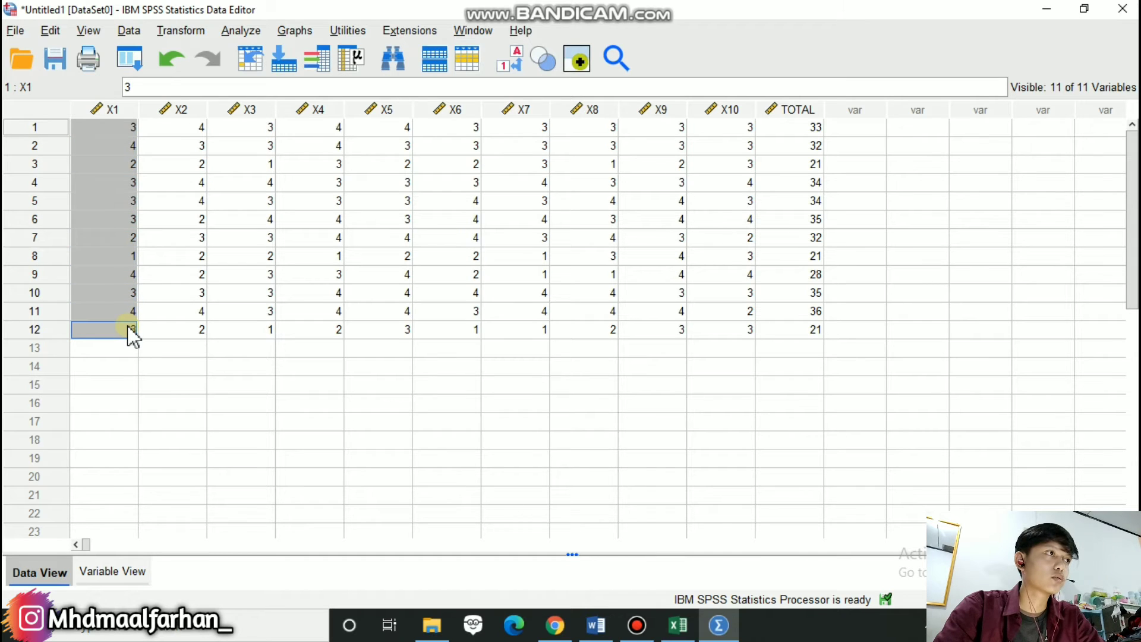
Step: Run a two-tailed Pearson bivariate correlation on all variables, X1 through X10 and TOTAL, with significant correlations flagged
left_click(241, 31)
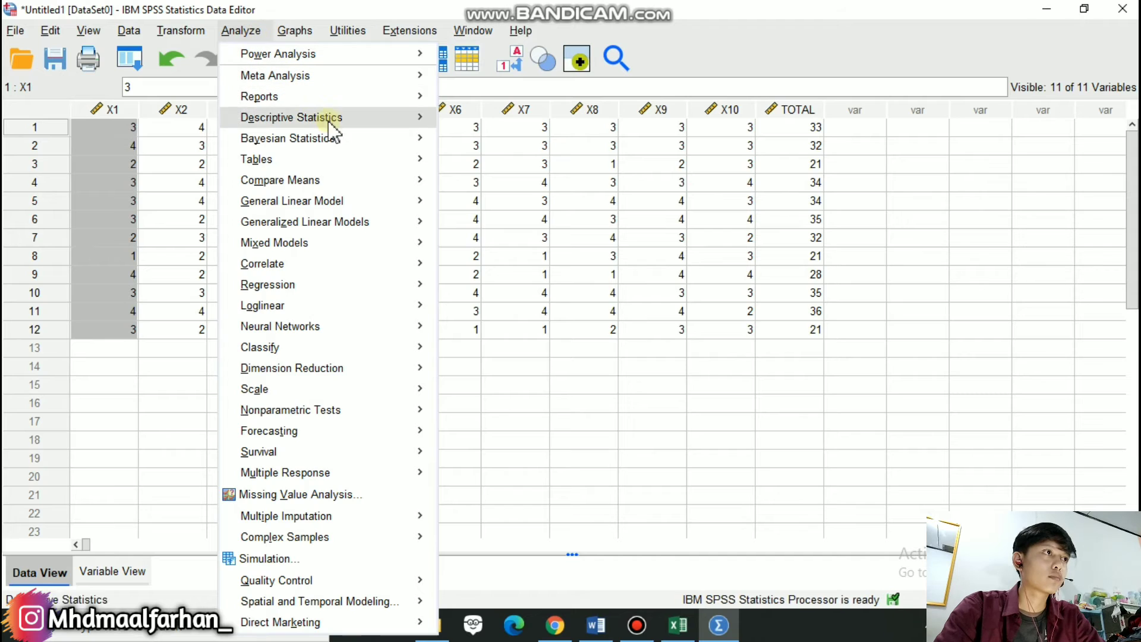
mouse_move(382, 262)
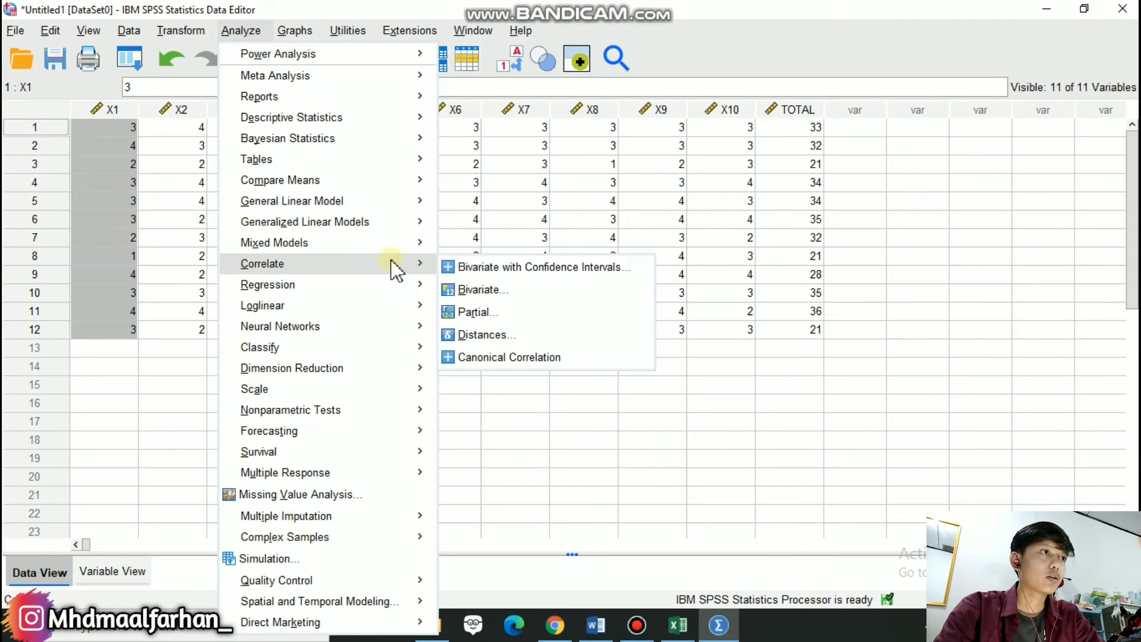
left_click(461, 291)
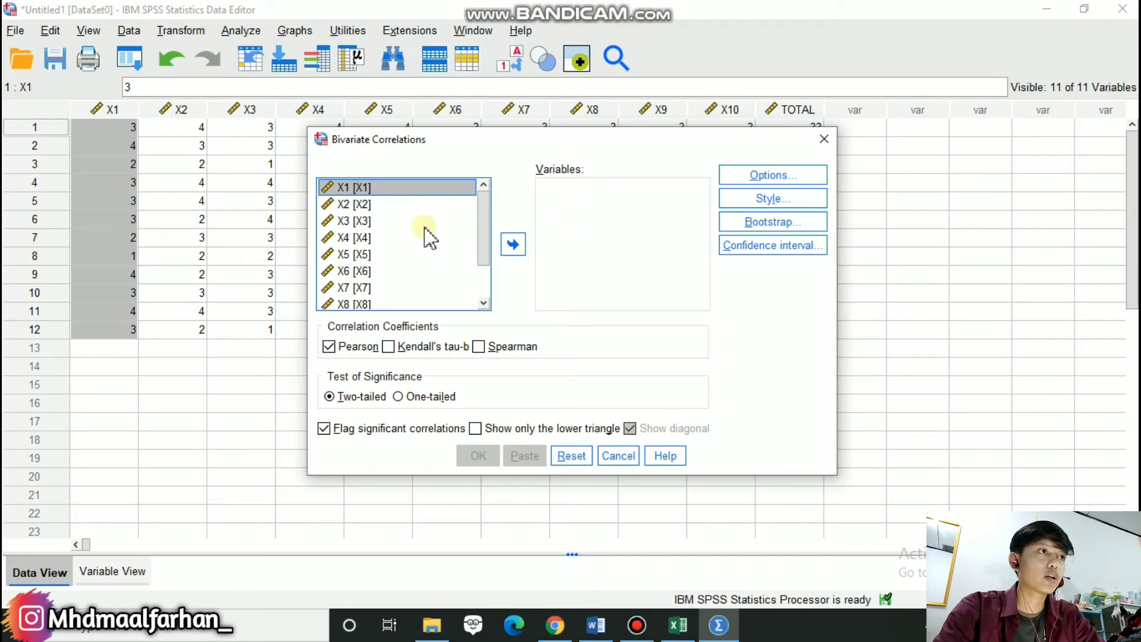
key("ctrl+a")
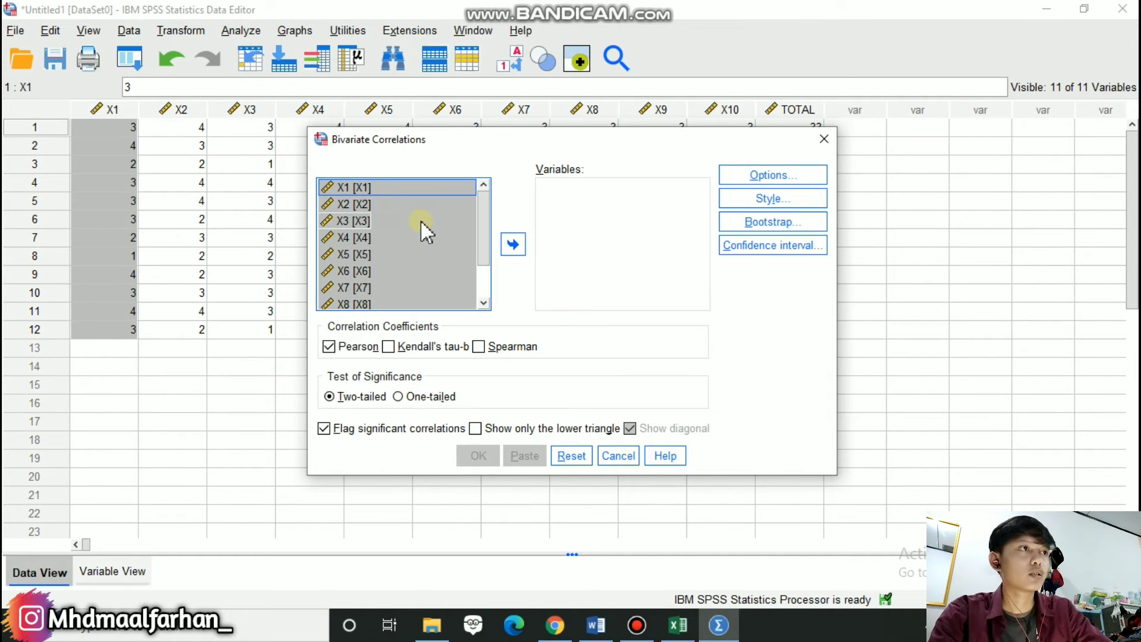
left_click(514, 246)
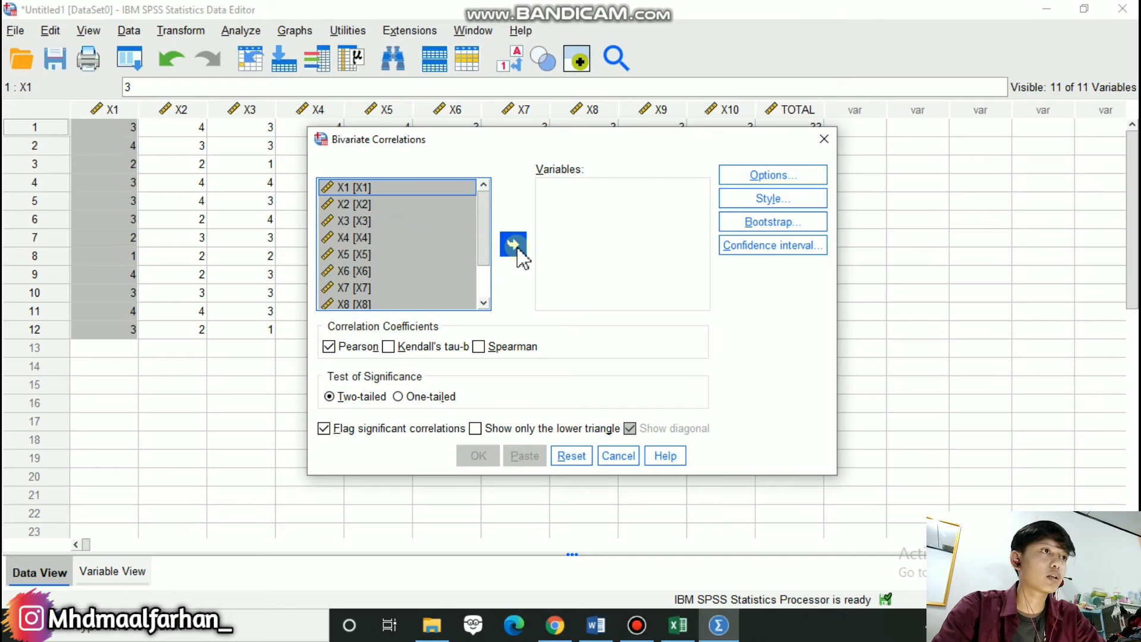
left_click(516, 249)
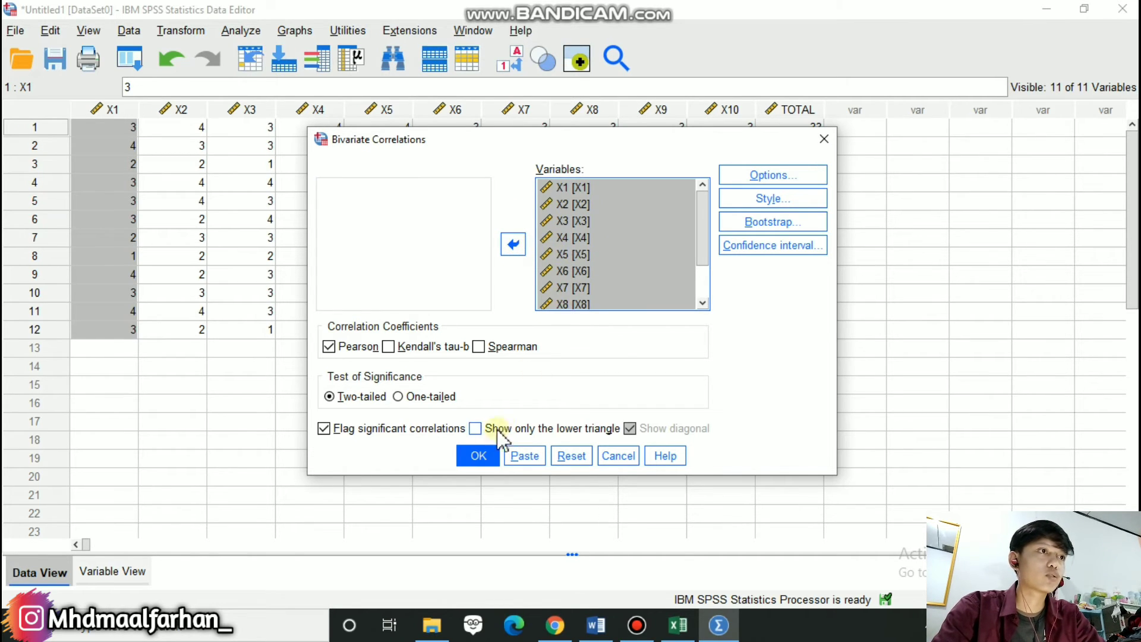
left_click(482, 457)
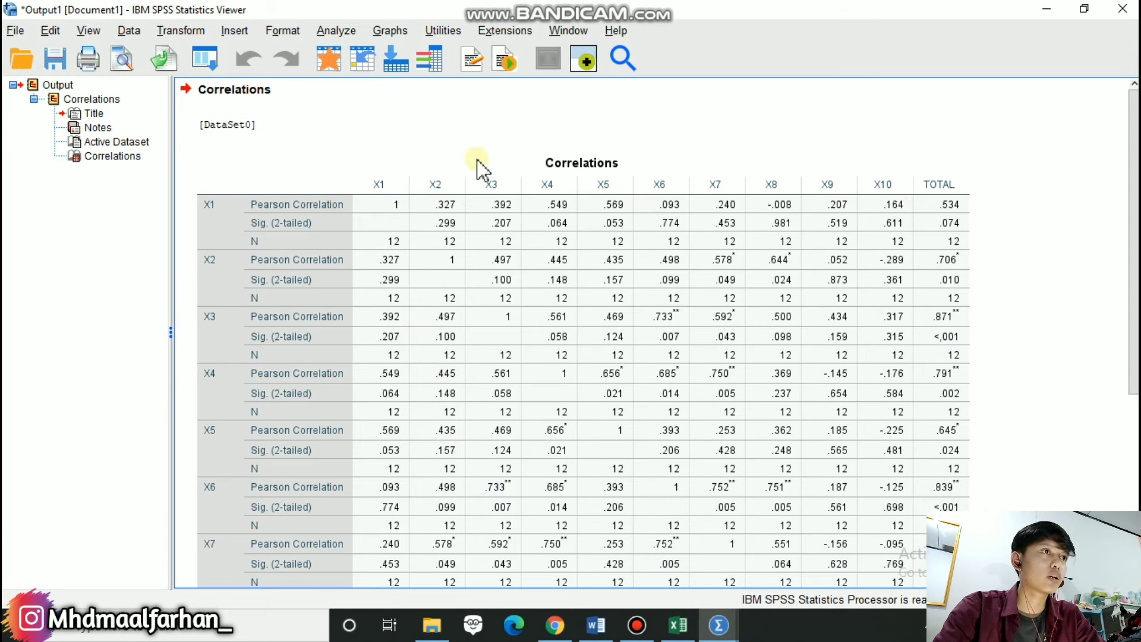
Step: Review the Correlations table in the output and copy the whole table
scroll(461, 291, "down", 3)
scroll(462, 294, "down", 3)
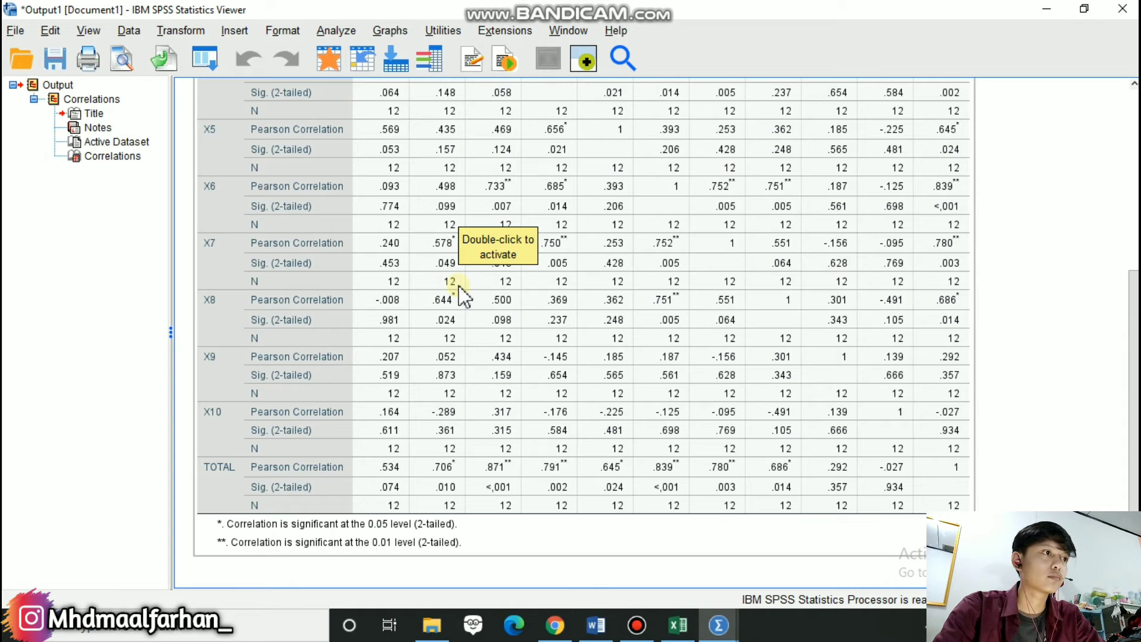
scroll(462, 294, "up", 8)
left_click(329, 174)
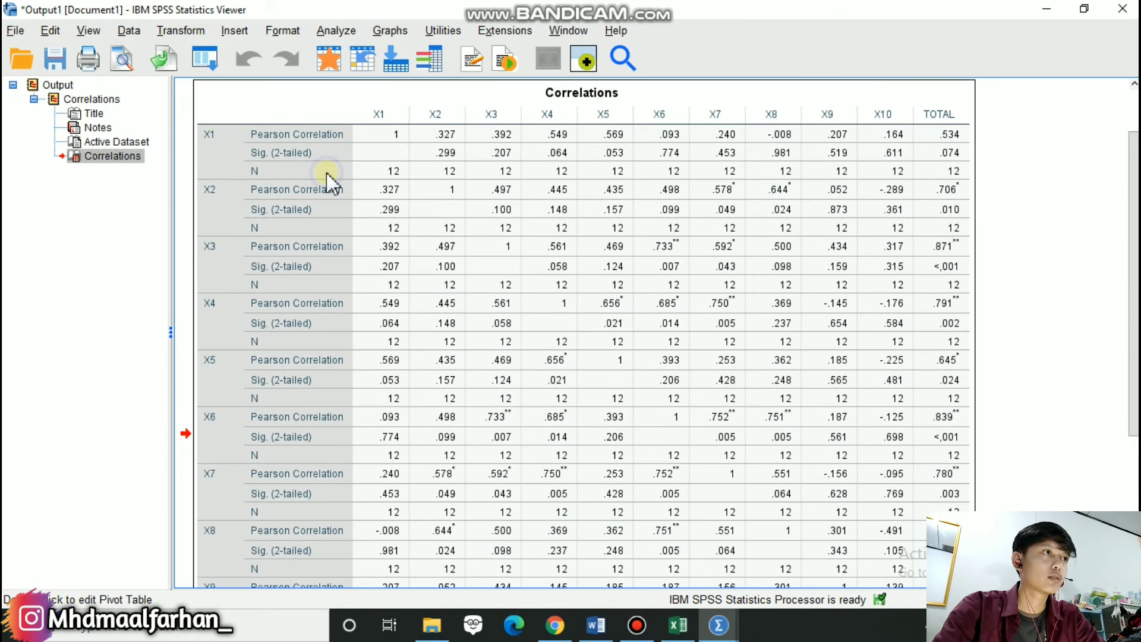
right_click(329, 176)
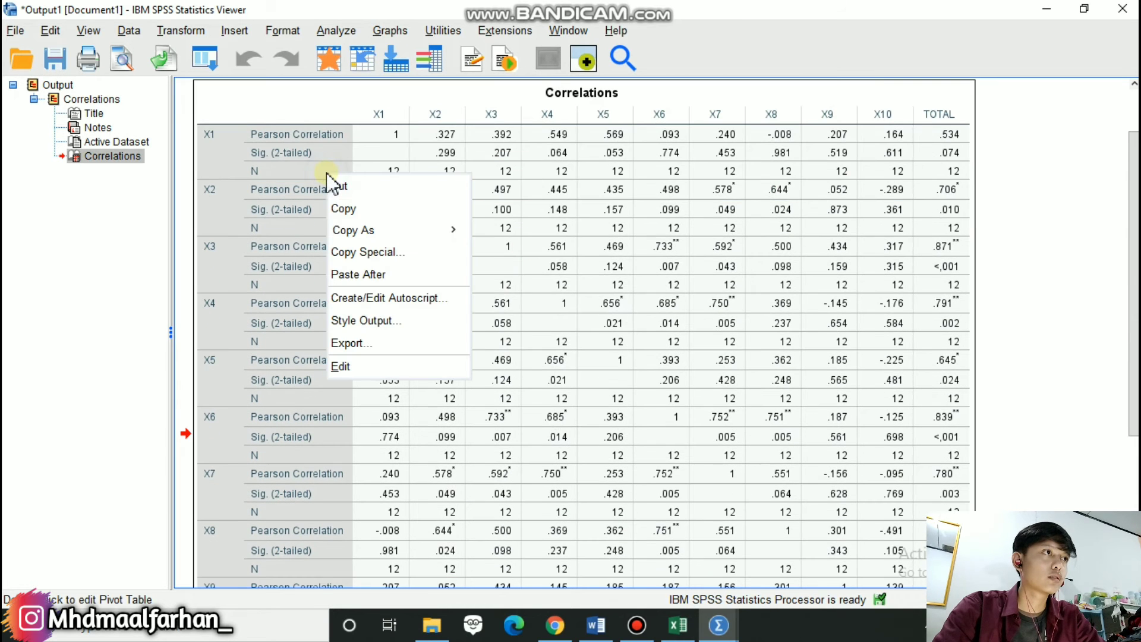
left_click(344, 208)
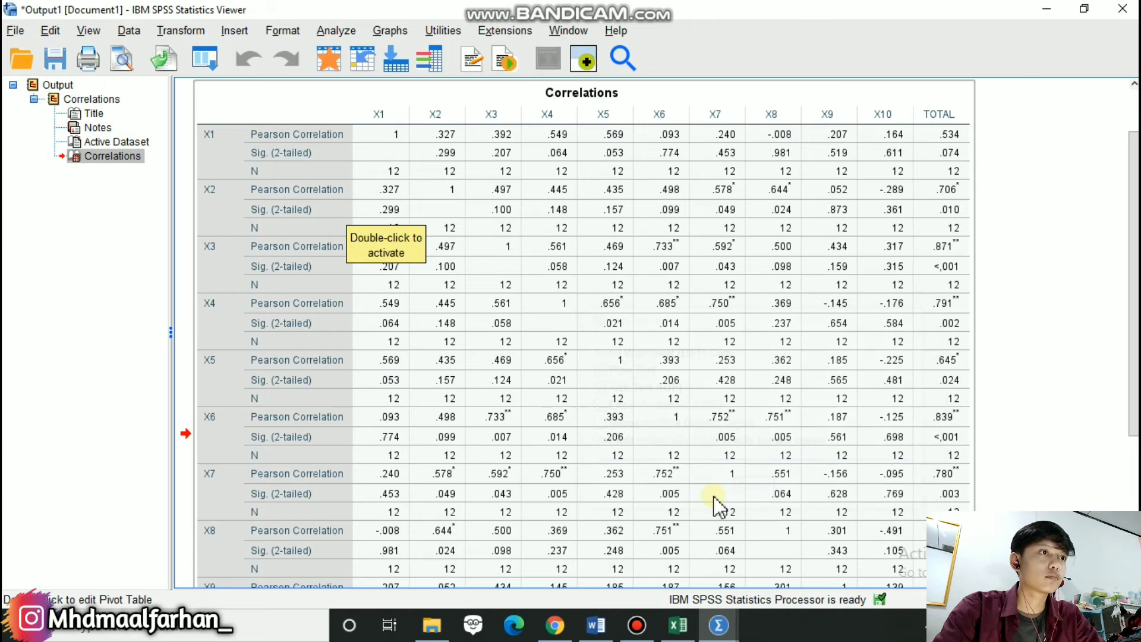
right_click(305, 112)
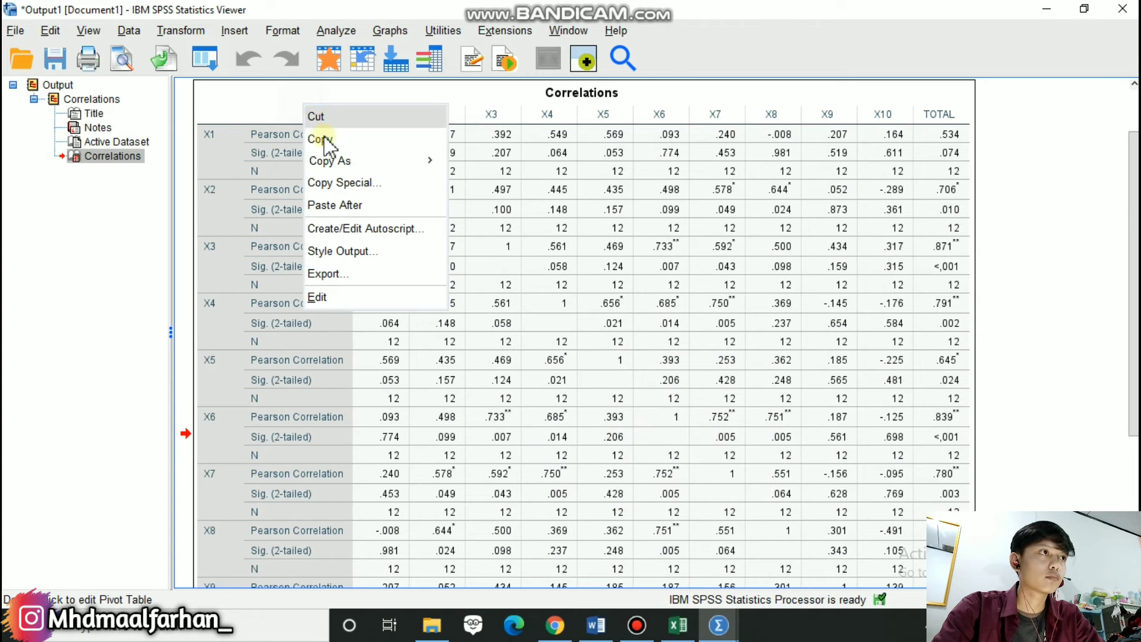
left_click(328, 144)
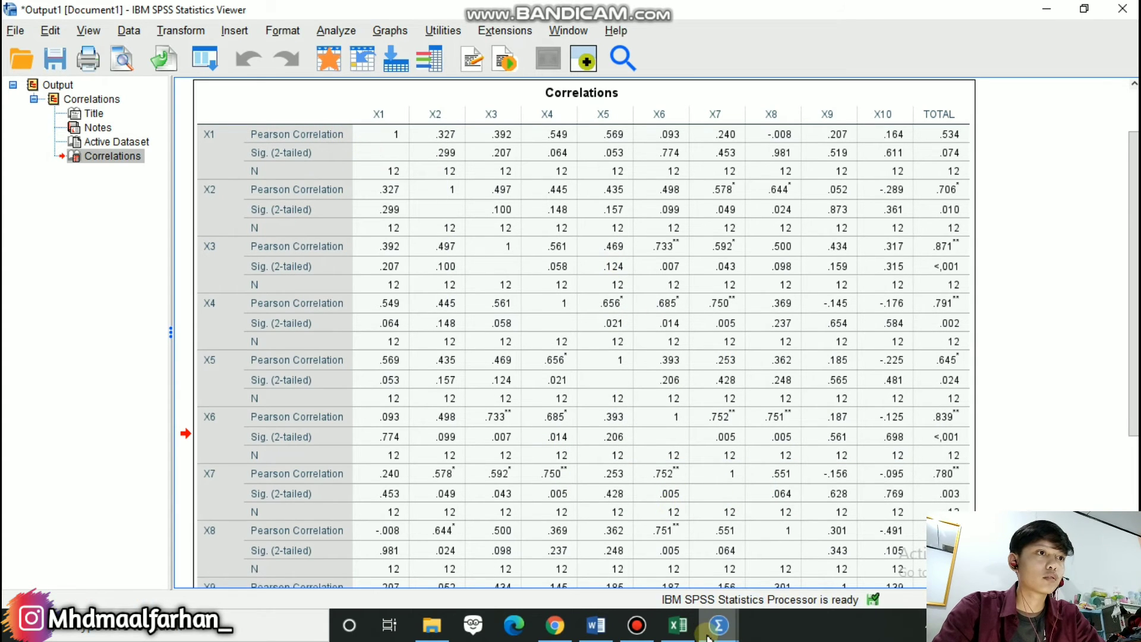
Step: Switch to the Word document and paste the Correlations table below the name line
mouse_move(609, 630)
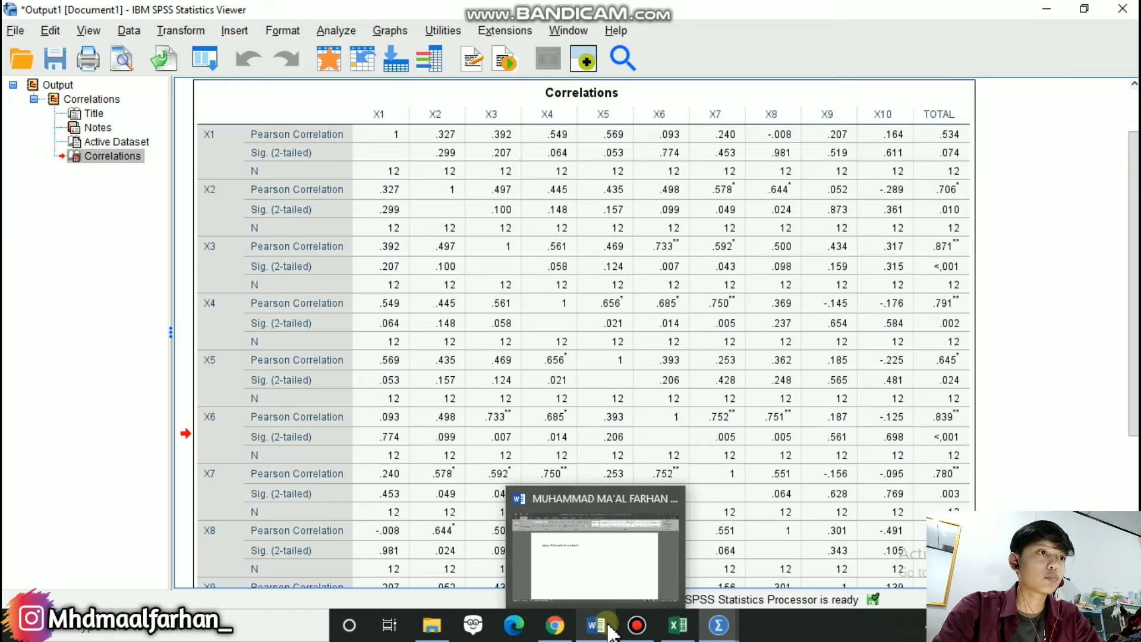
left_click(624, 541)
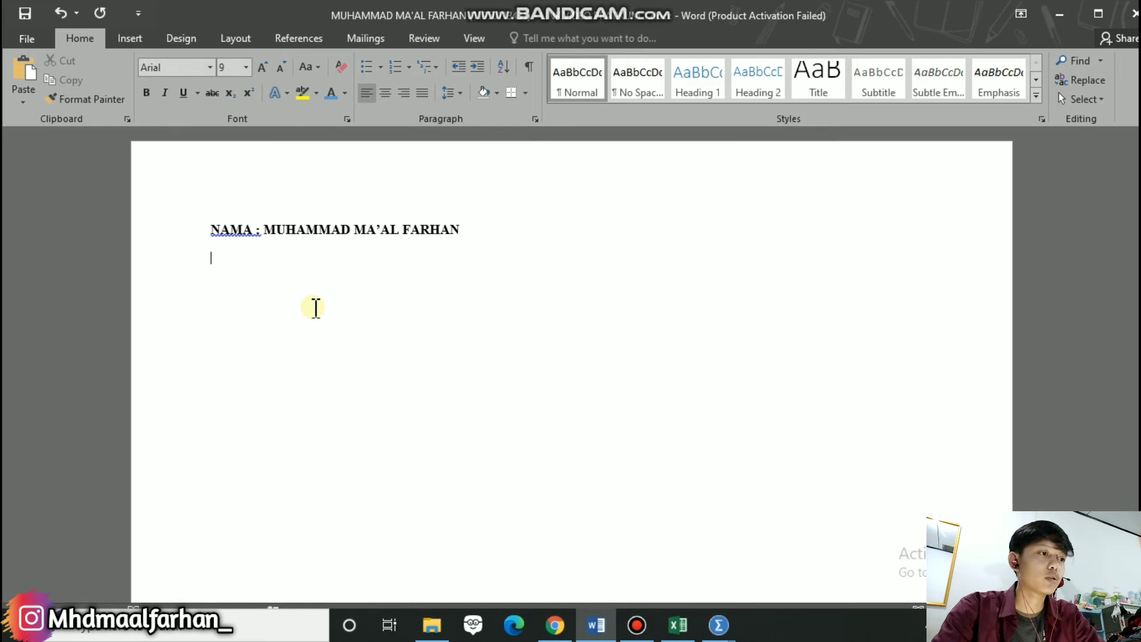
left_click(315, 308)
key("ctrl+v")
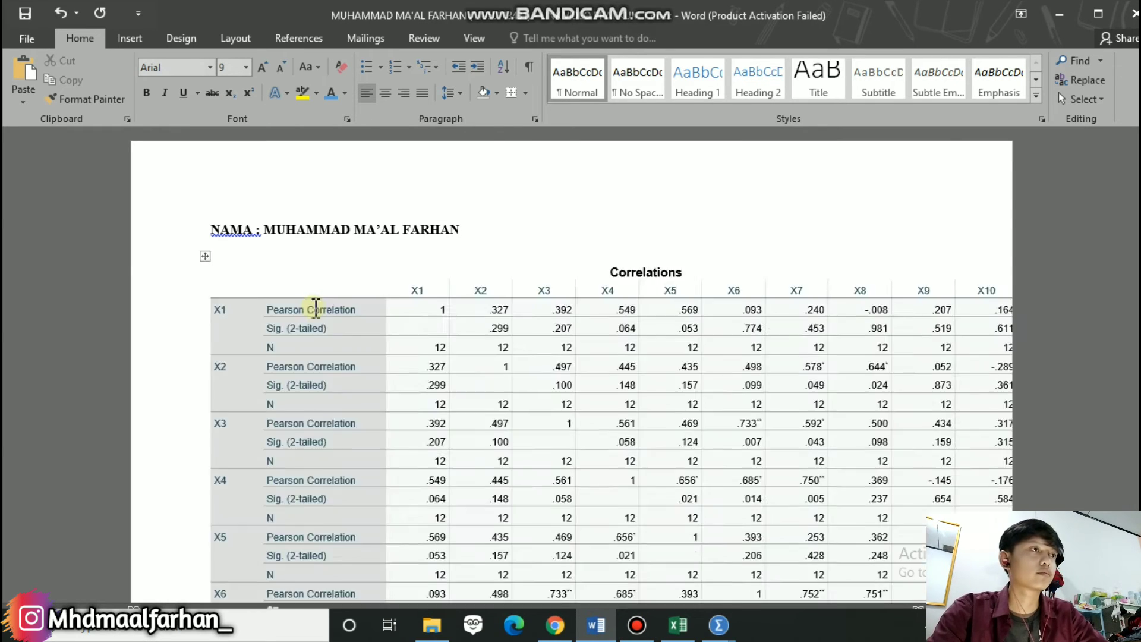
Step: Move the pasted Correlations table left to the page edge so its TOTAL column fits on the page
scroll(374, 356, "up", 8)
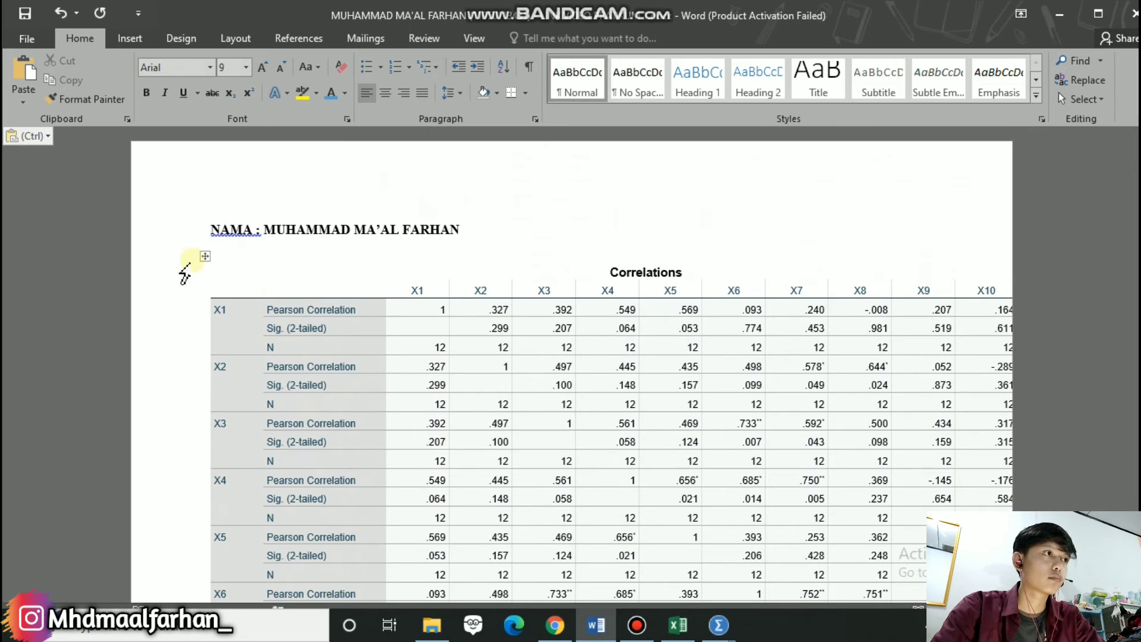
left_click_drag(205, 256, 131, 256)
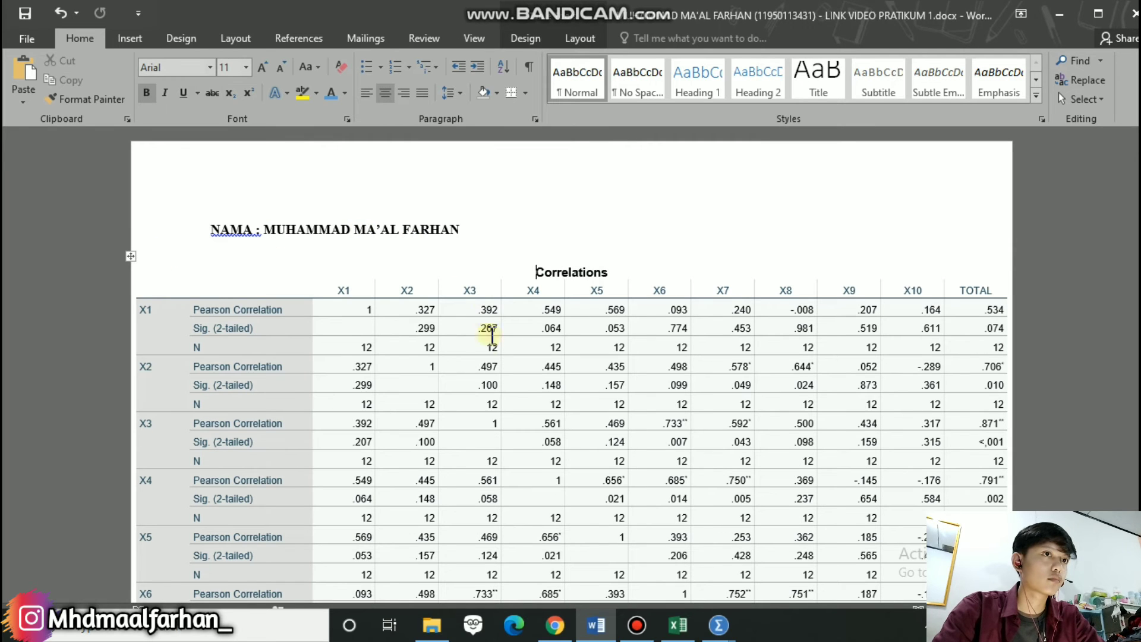
scroll(484, 353, "down", 5)
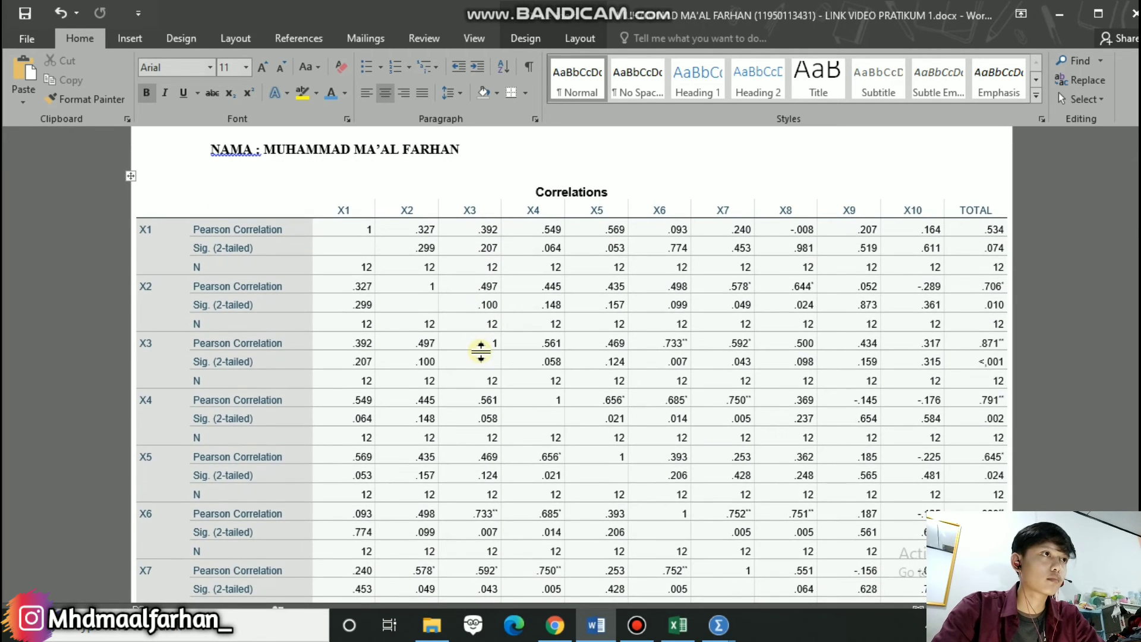
Step: Highlight the X1, X9 and X10 significance values in the TOTAL row's Sig. (2-tailed) line in yellow
scroll(483, 351, "down", 10)
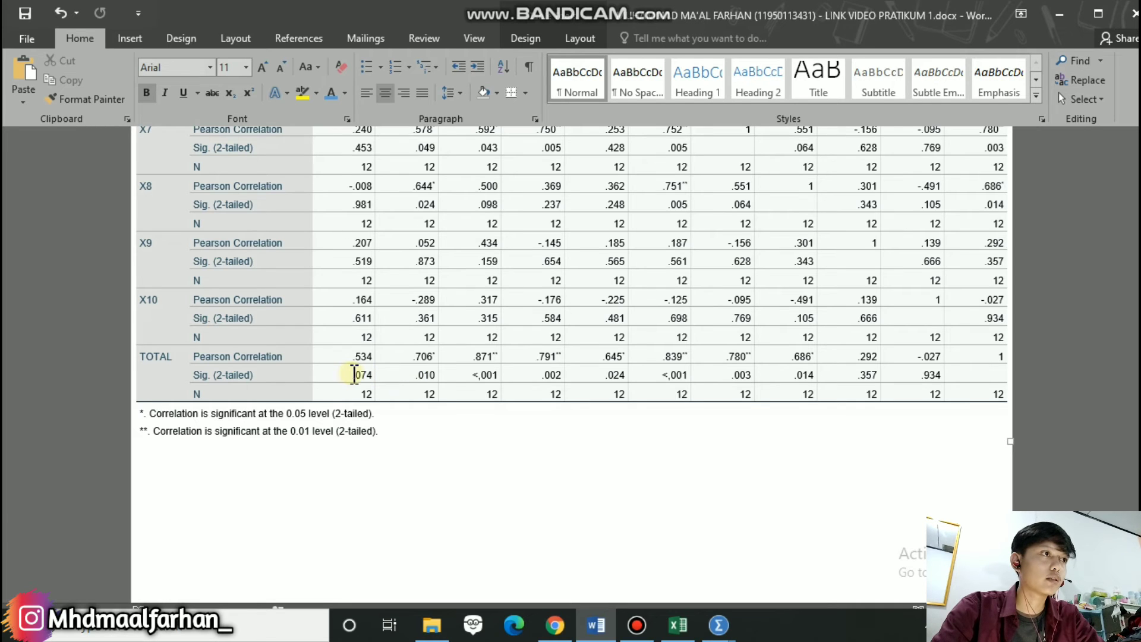
left_click(360, 374)
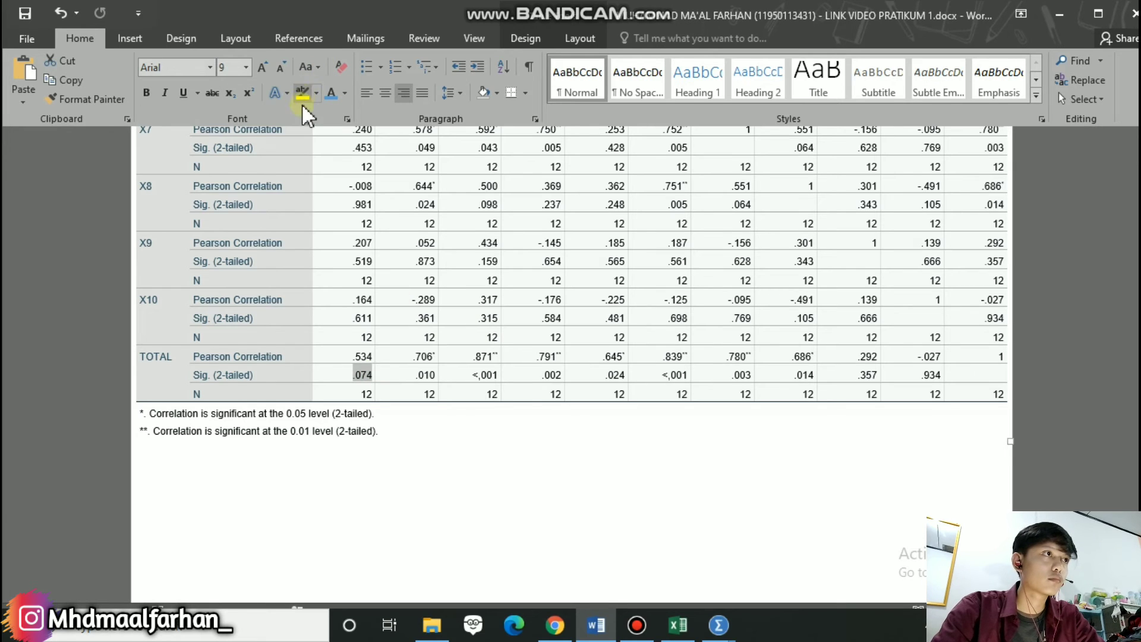
left_click(345, 95)
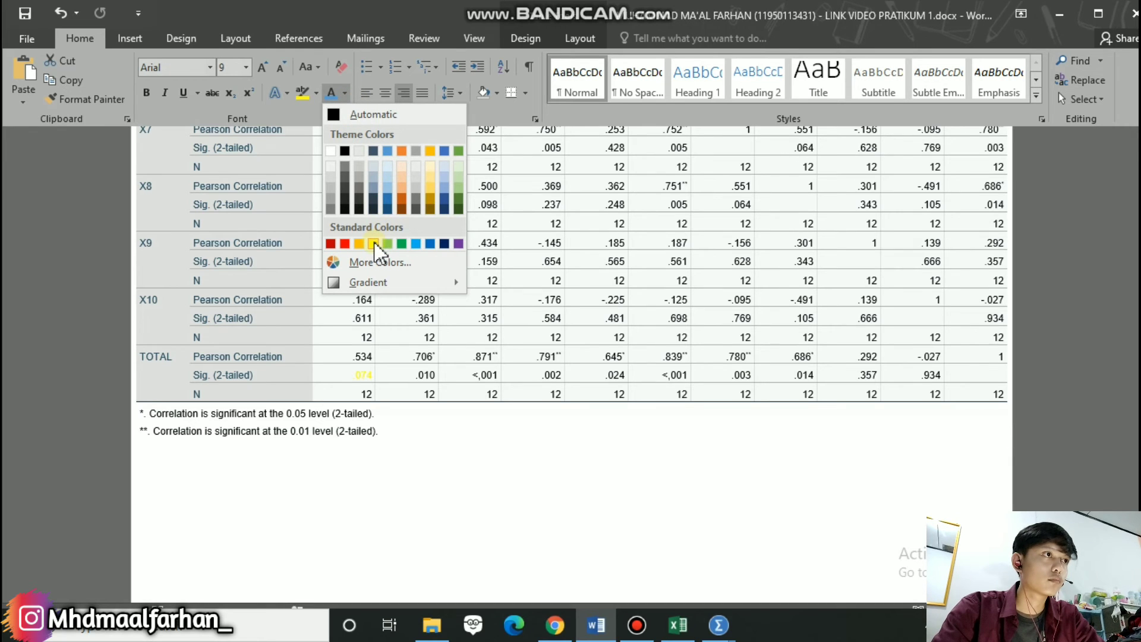
left_click(308, 96)
left_click(307, 95)
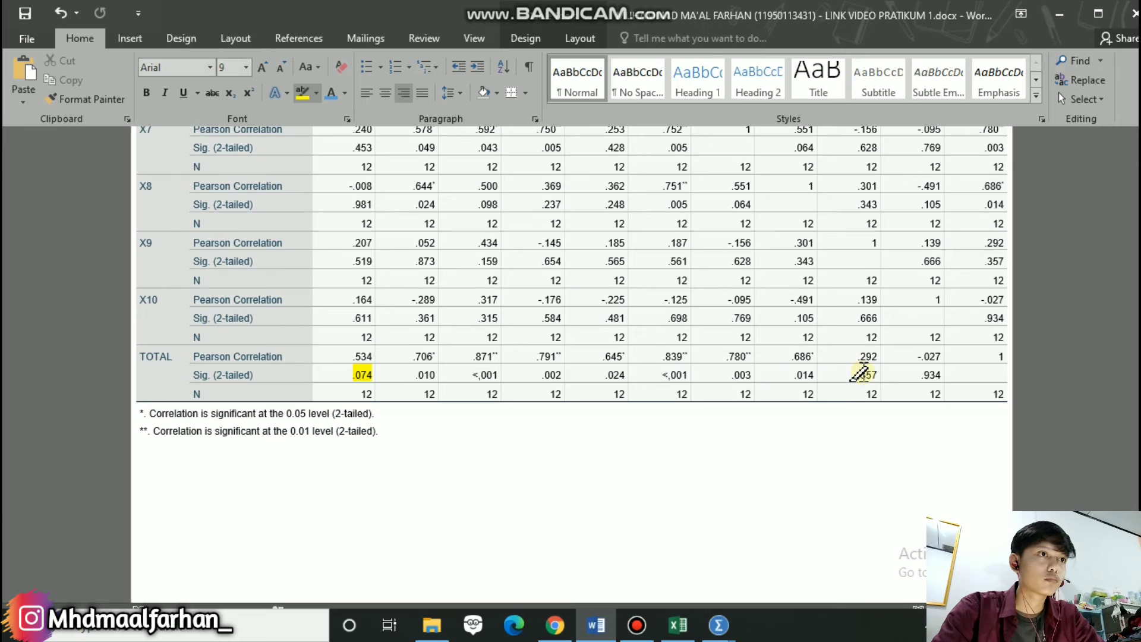
left_click_drag(860, 374, 936, 373)
left_click(300, 94)
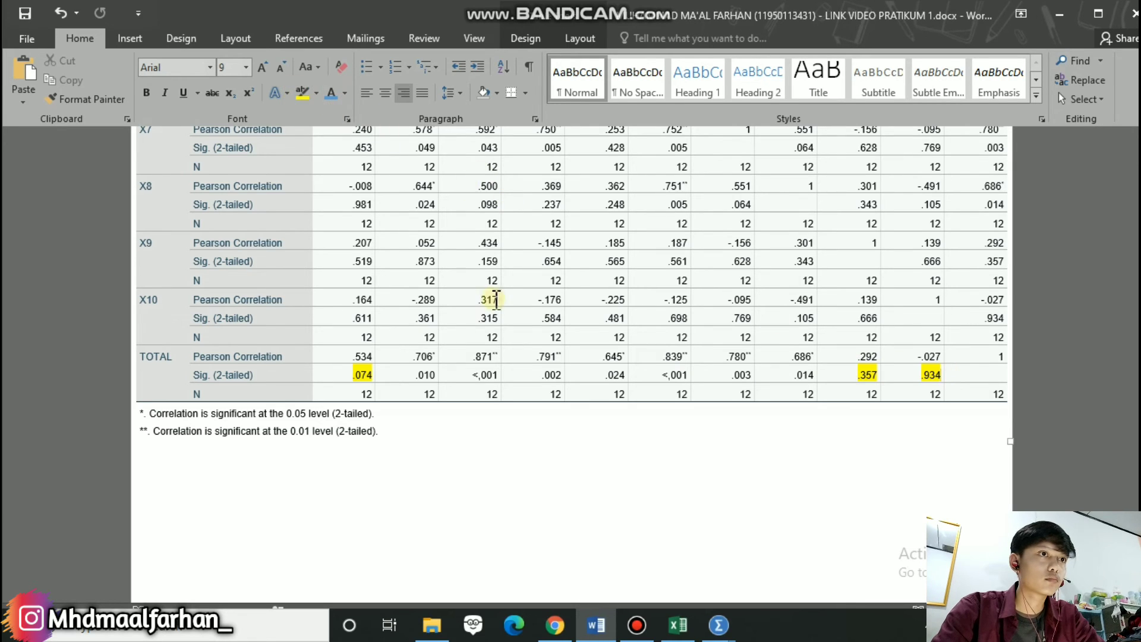
Step: Highlight the X2 through X8 significance values in the TOTAL row's Sig. (2-tailed) line in bright green
left_click_drag(427, 374, 801, 378)
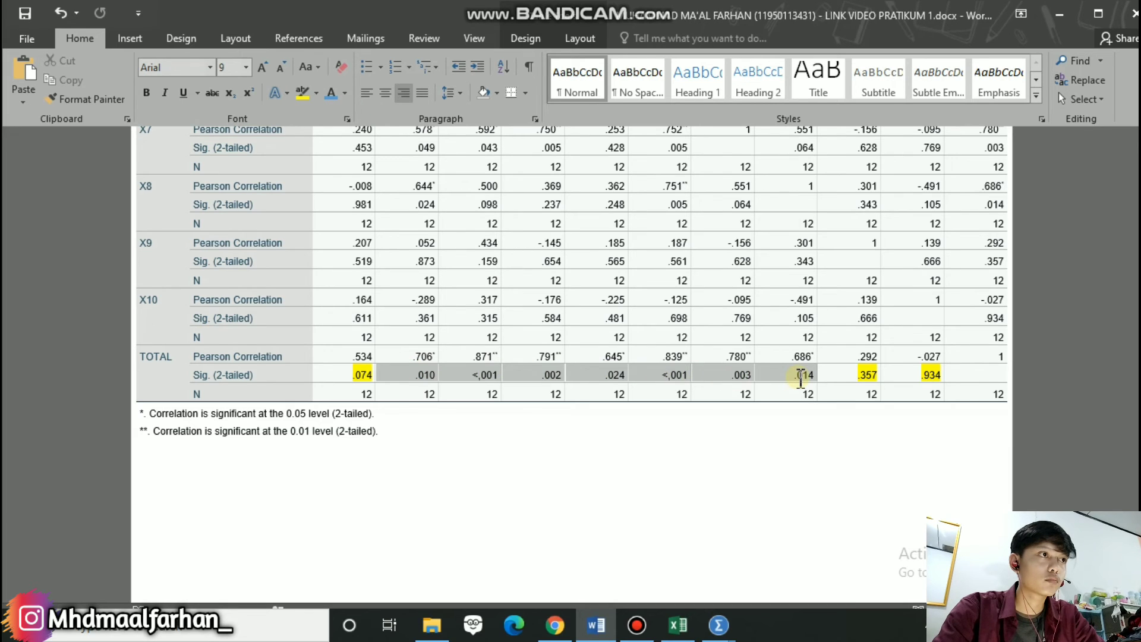
left_click(316, 94)
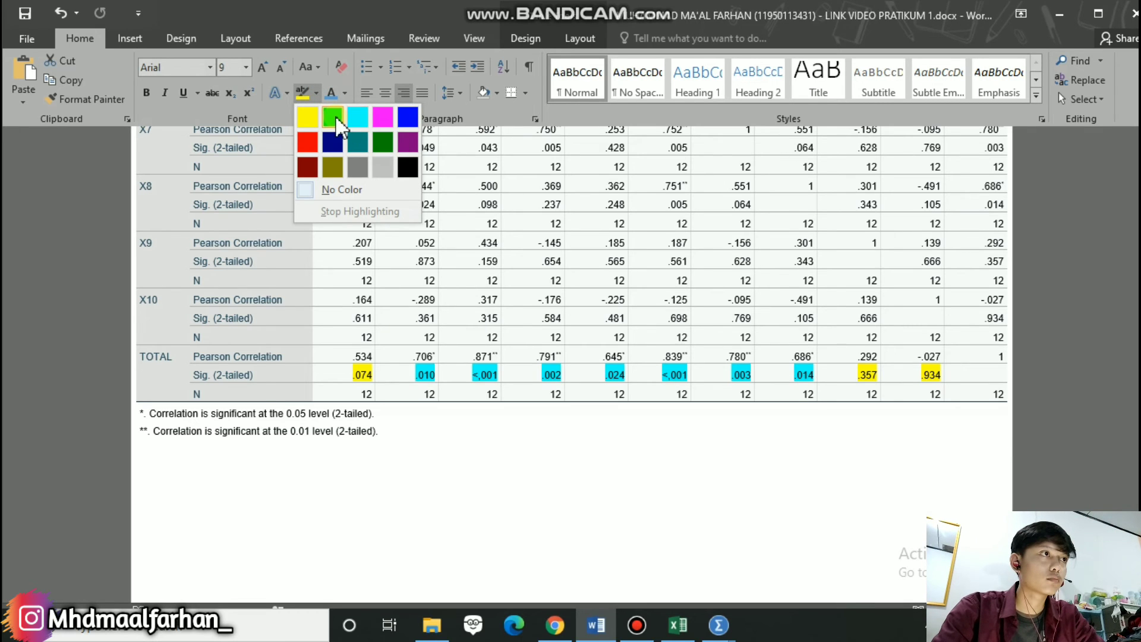
left_click(334, 117)
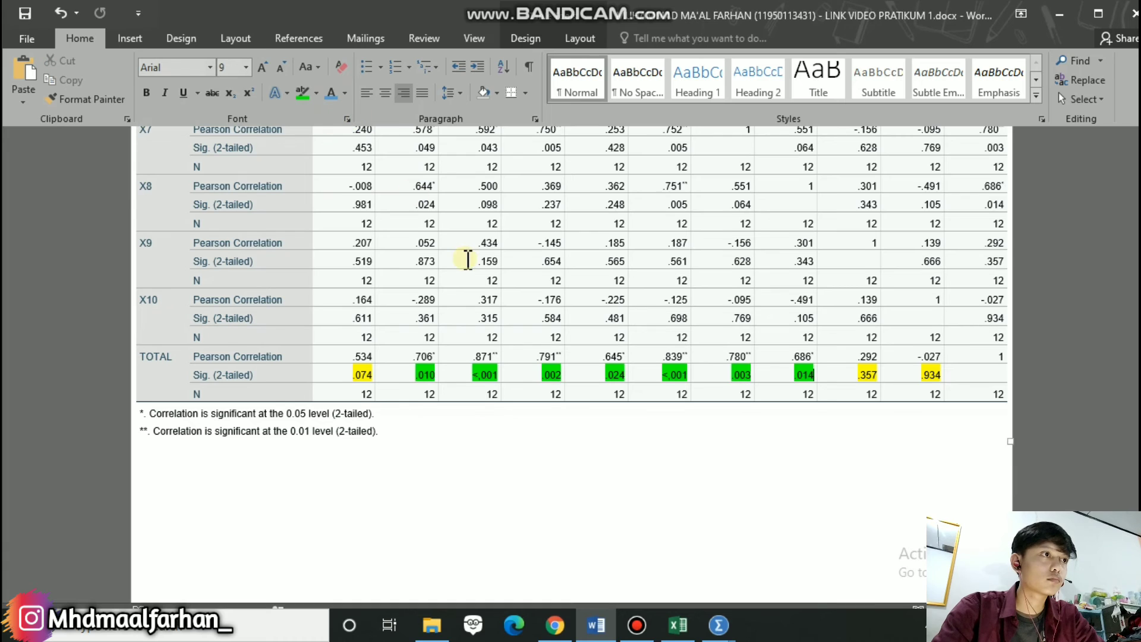
Step: Replace "pertama" with "kedua" in the second bullet under the KESIMPULAN heading
key("ctrl+Home")
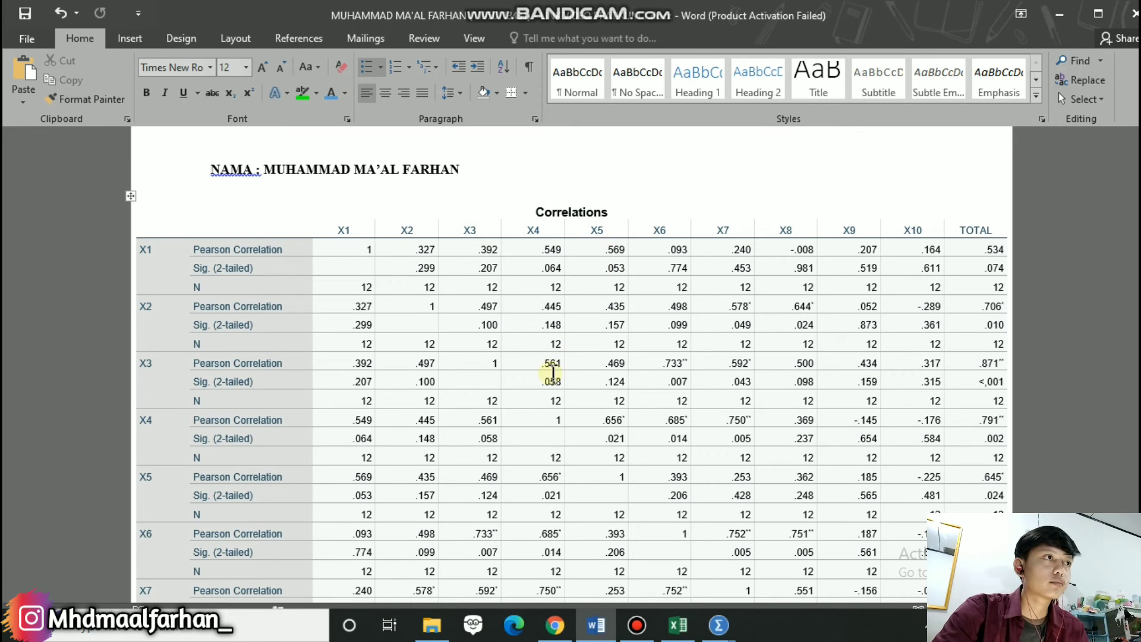
scroll(553, 373, "down", 5)
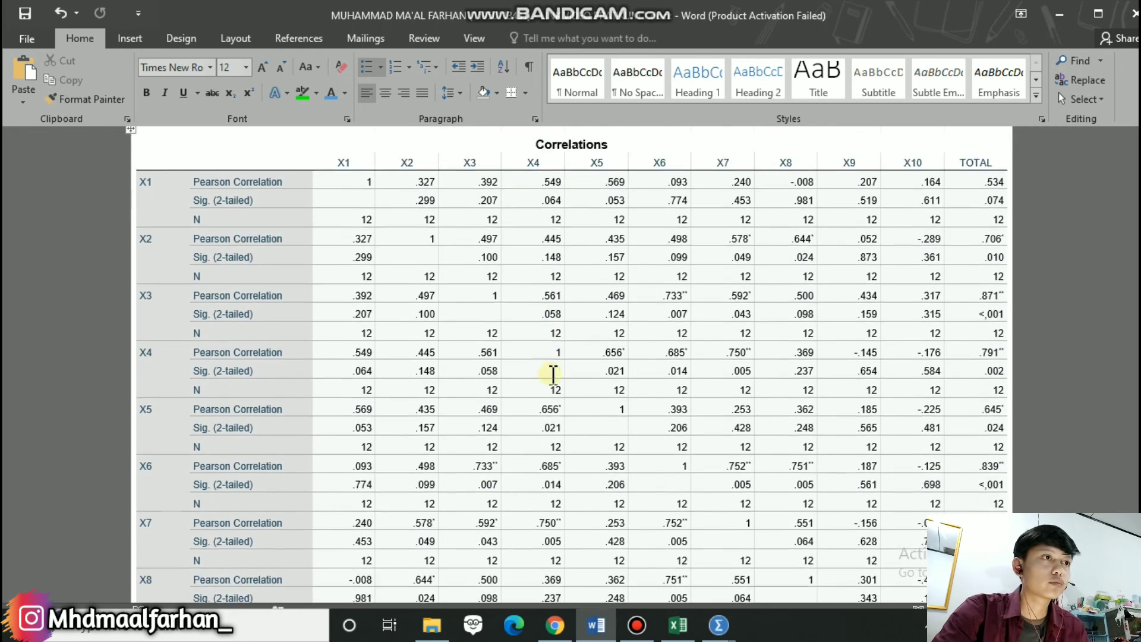
scroll(553, 374, "down", 8)
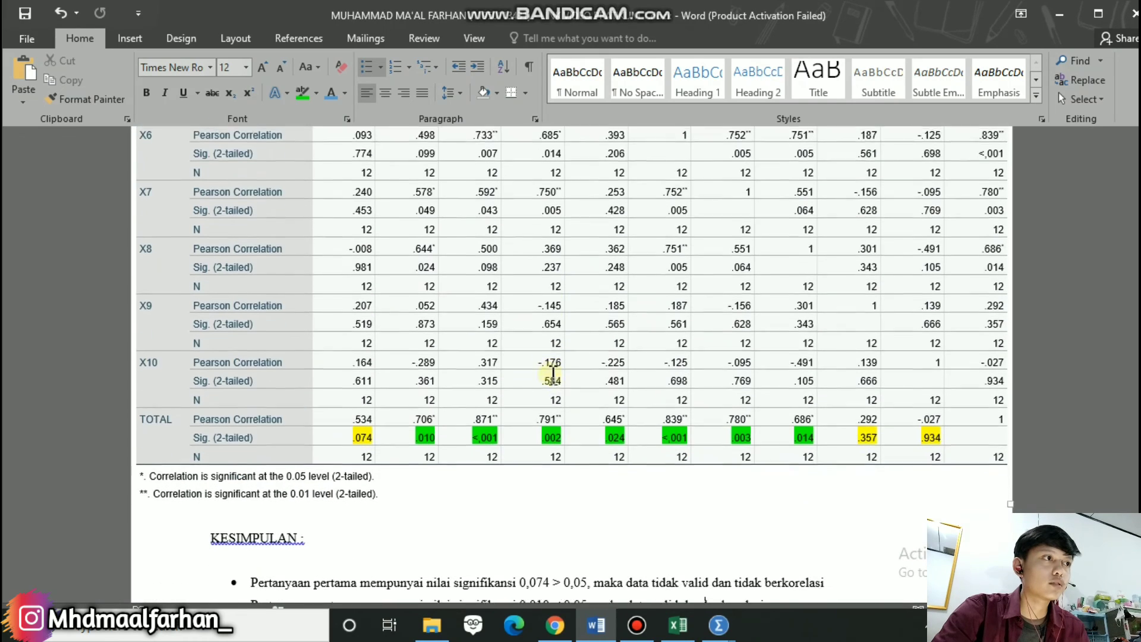
scroll(553, 374, "down", 1)
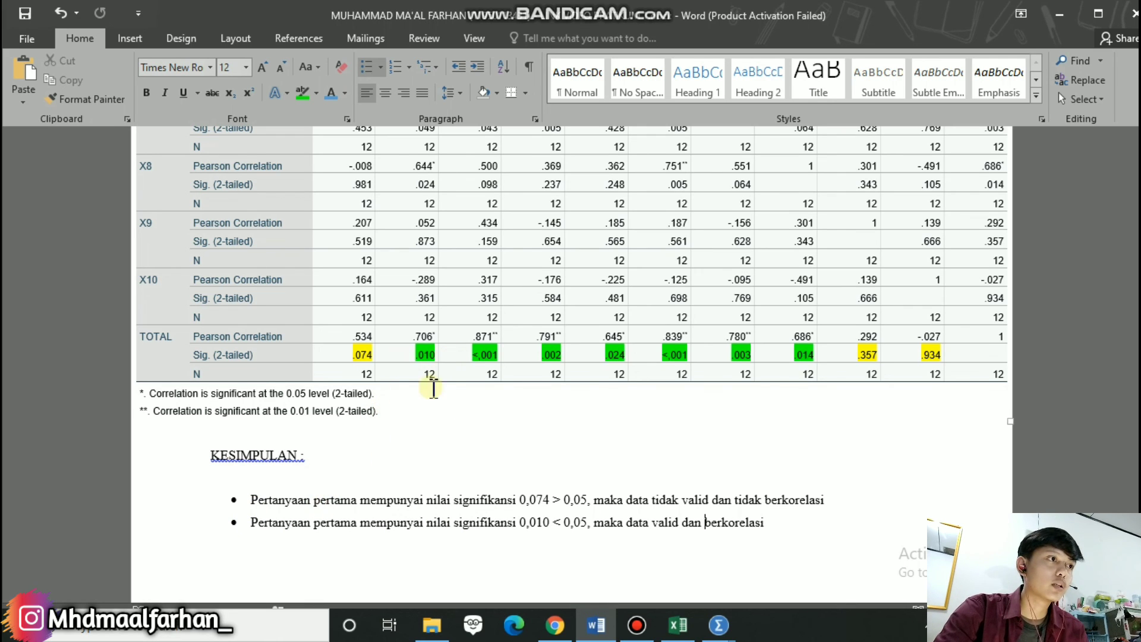
double_click(339, 523)
type("k")
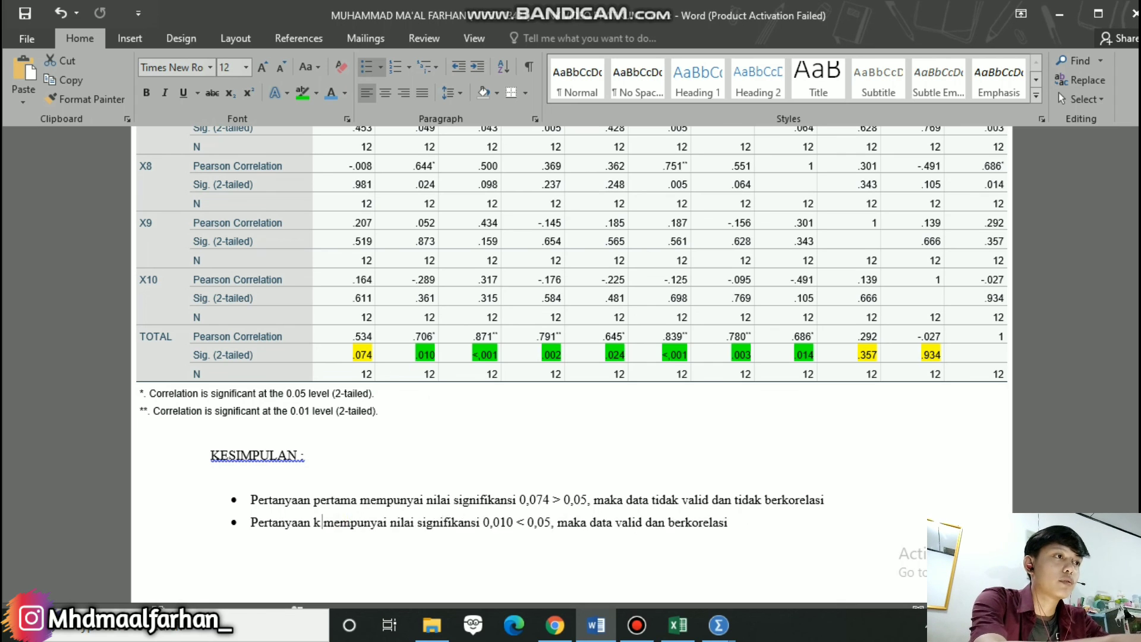
type("edua")
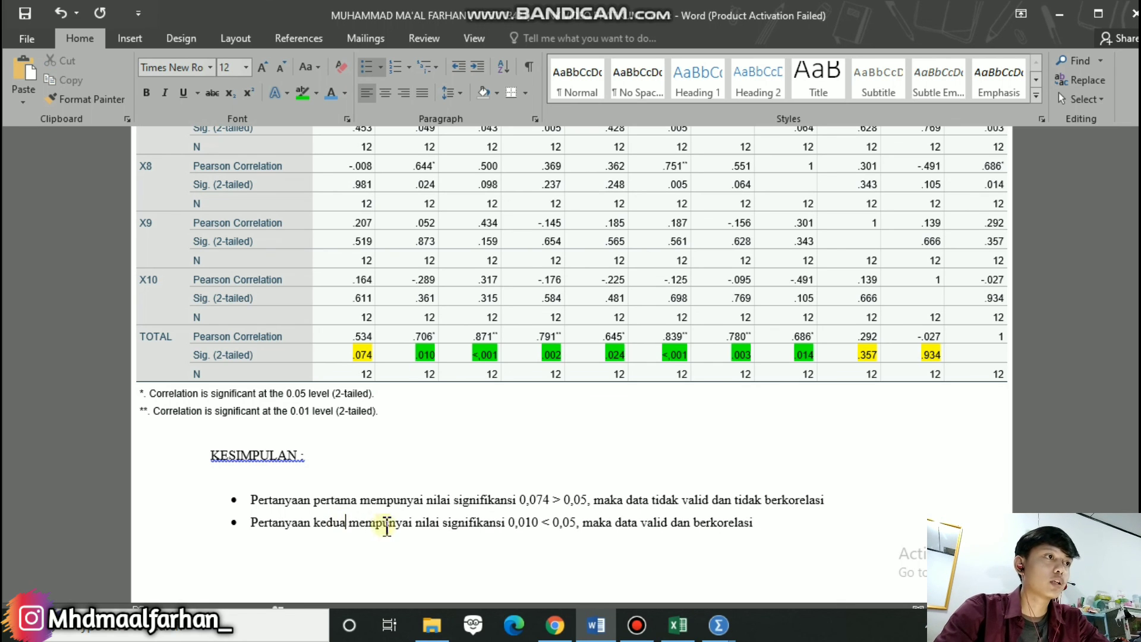